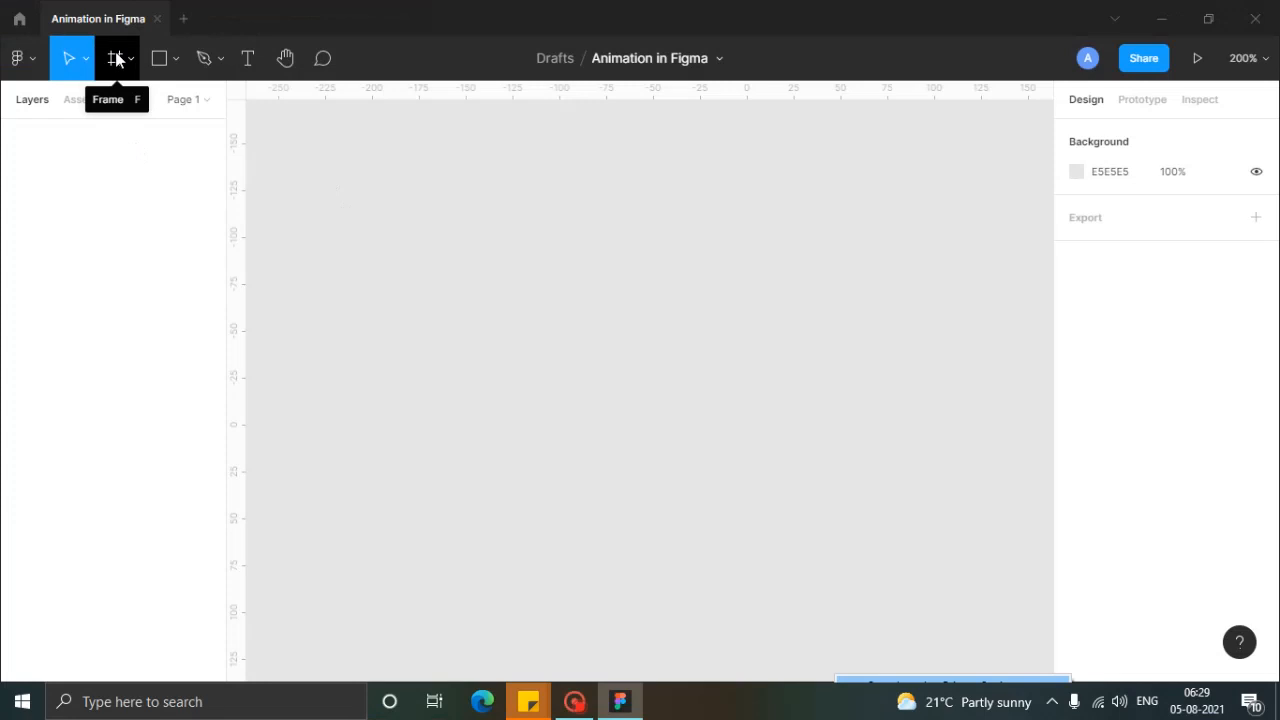
Step: Create a frame on the empty canvas and set its size to 280 by 80
click(116, 58)
drag(432, 250, 846, 363)
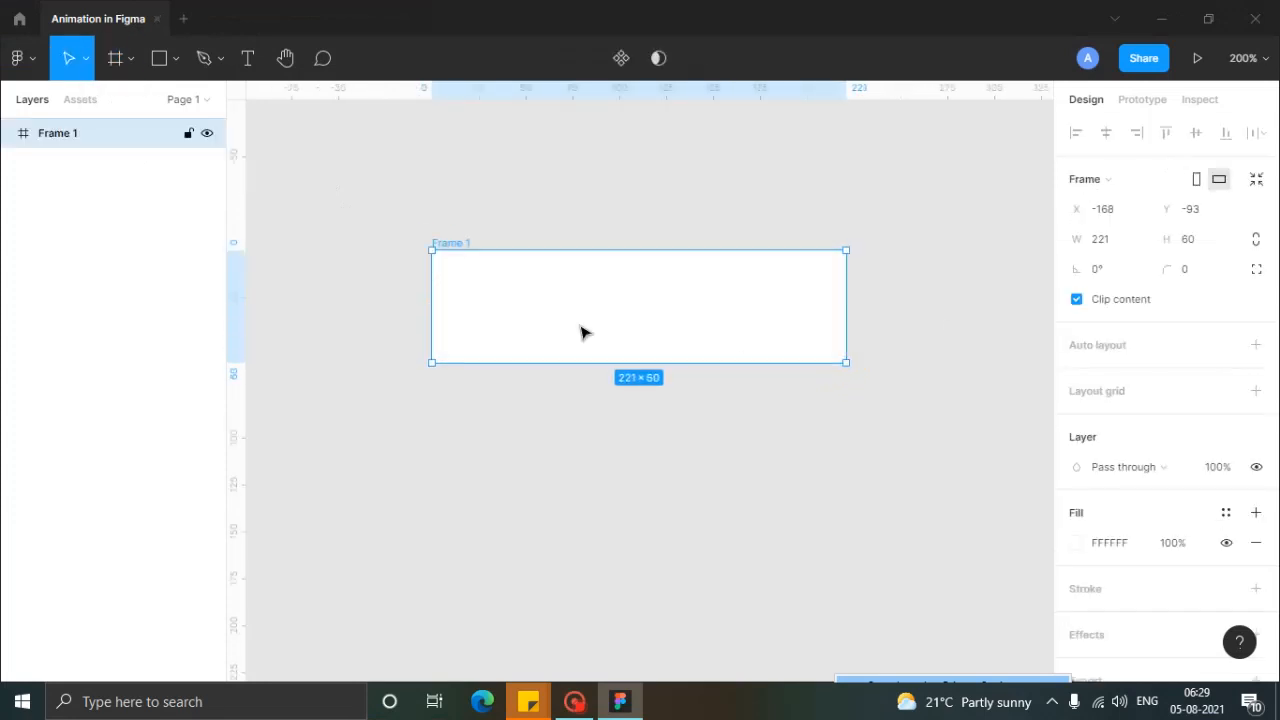
click(1100, 238)
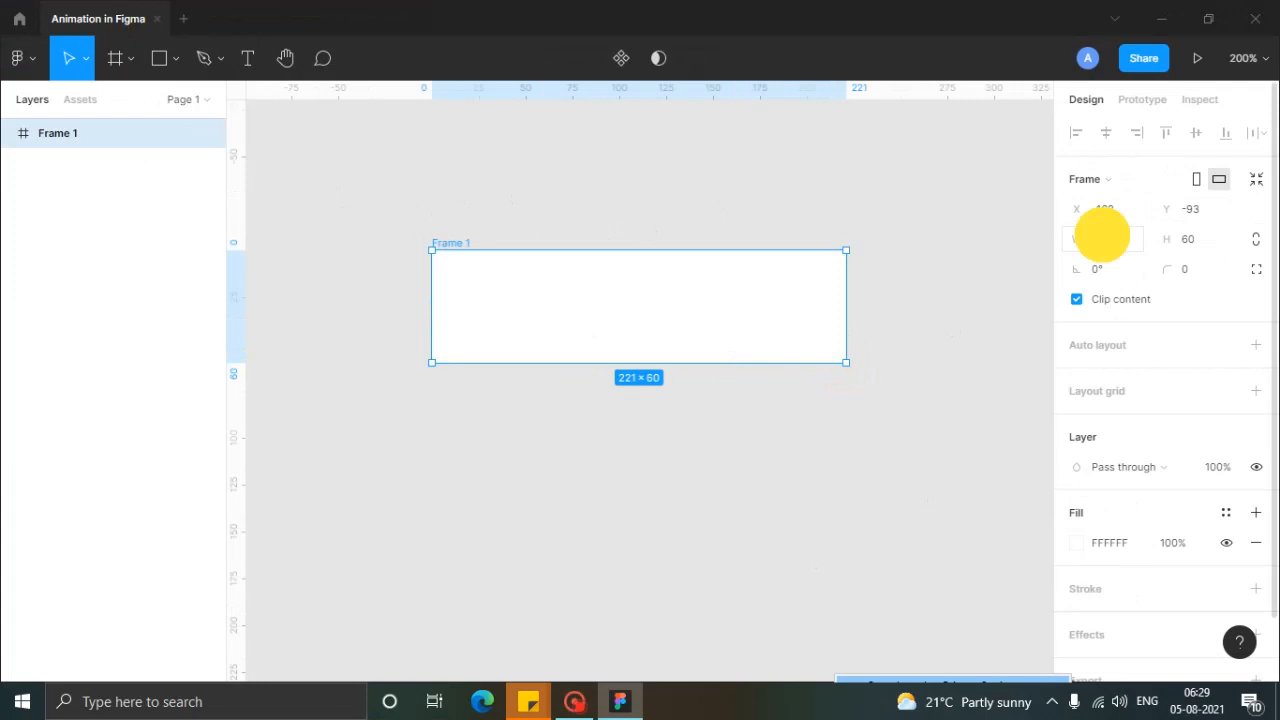
text(280)
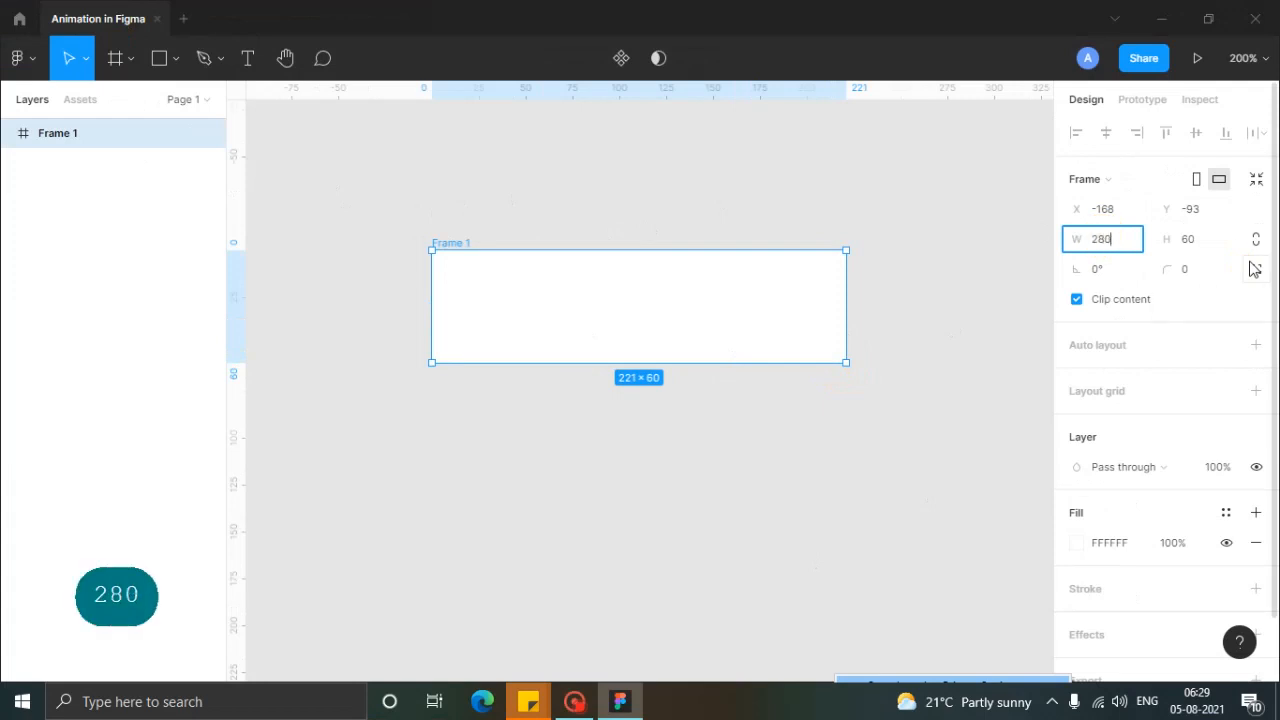
click(1212, 238)
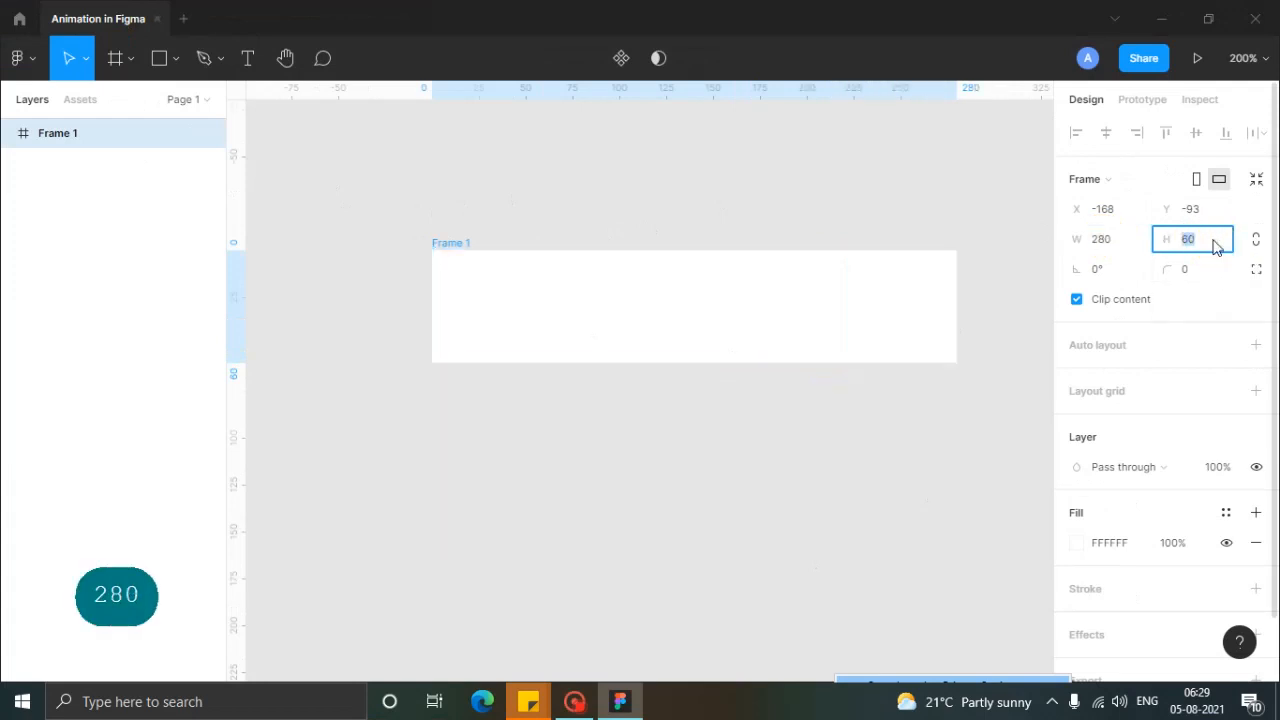
text(80)
key(Return)
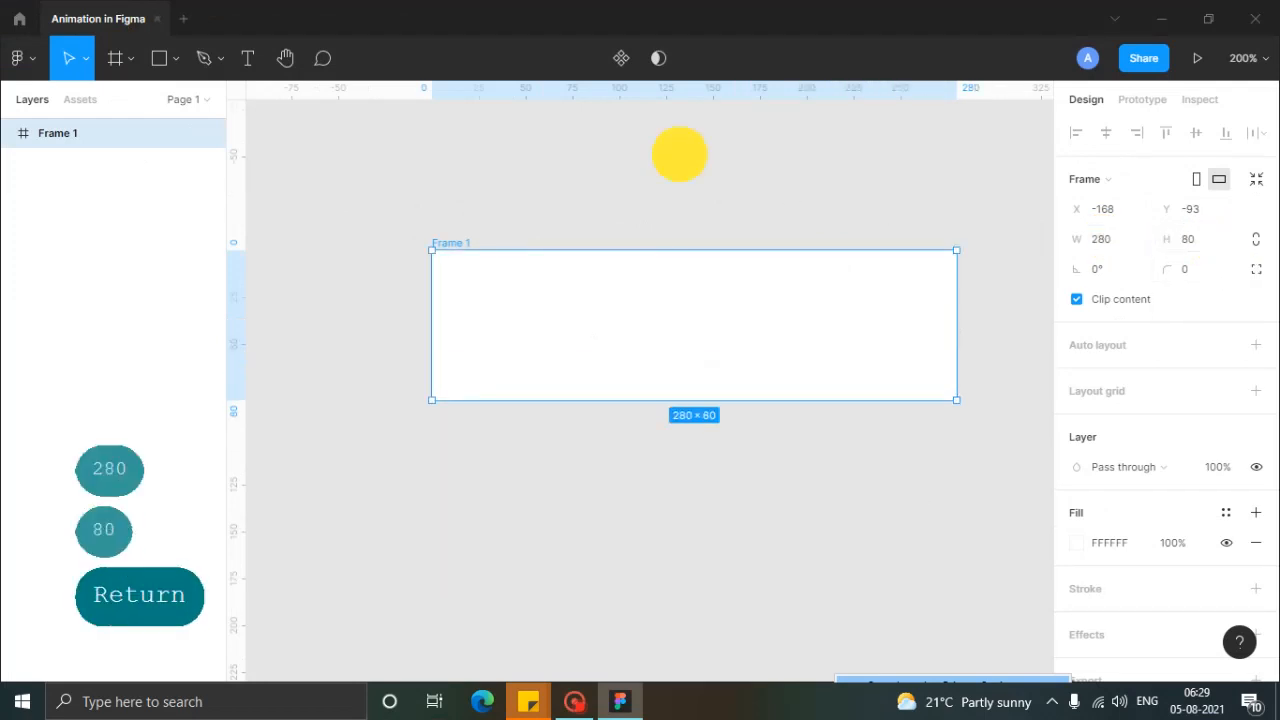
click(680, 153)
Step: Rename the frame to "Search-animation"
click(448, 242)
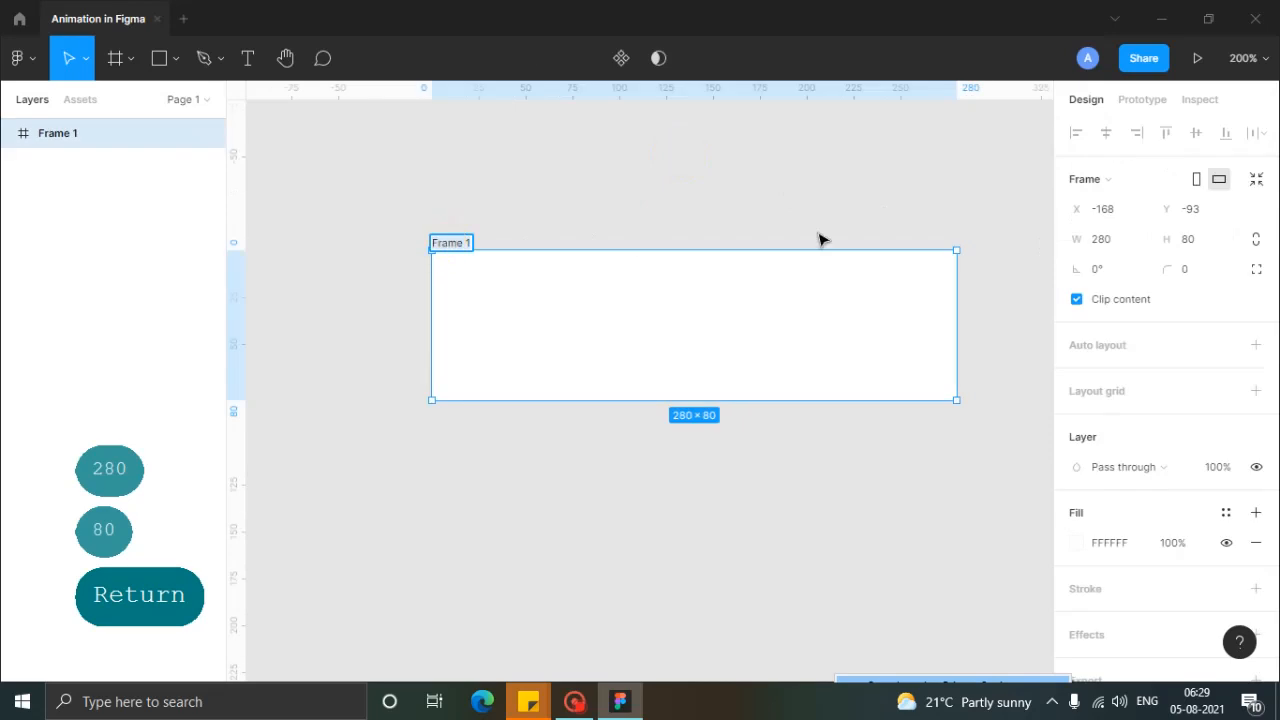
text(Sear)
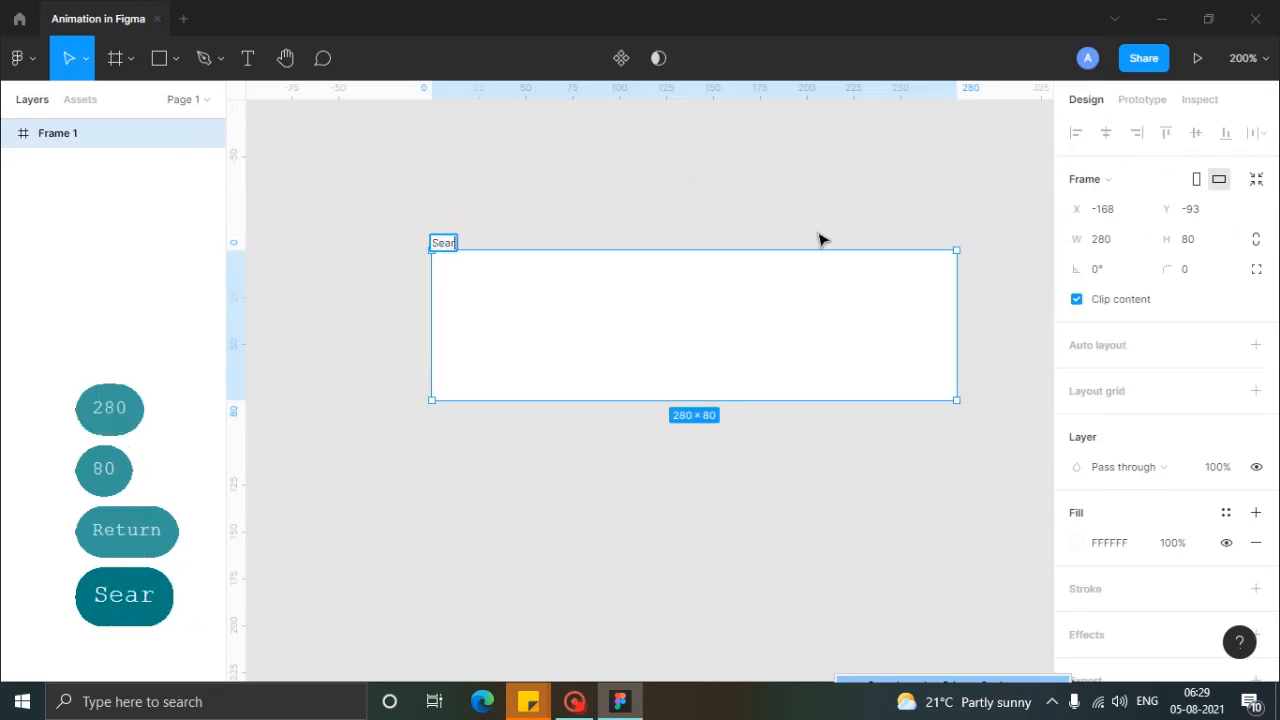
text(ch-animation)
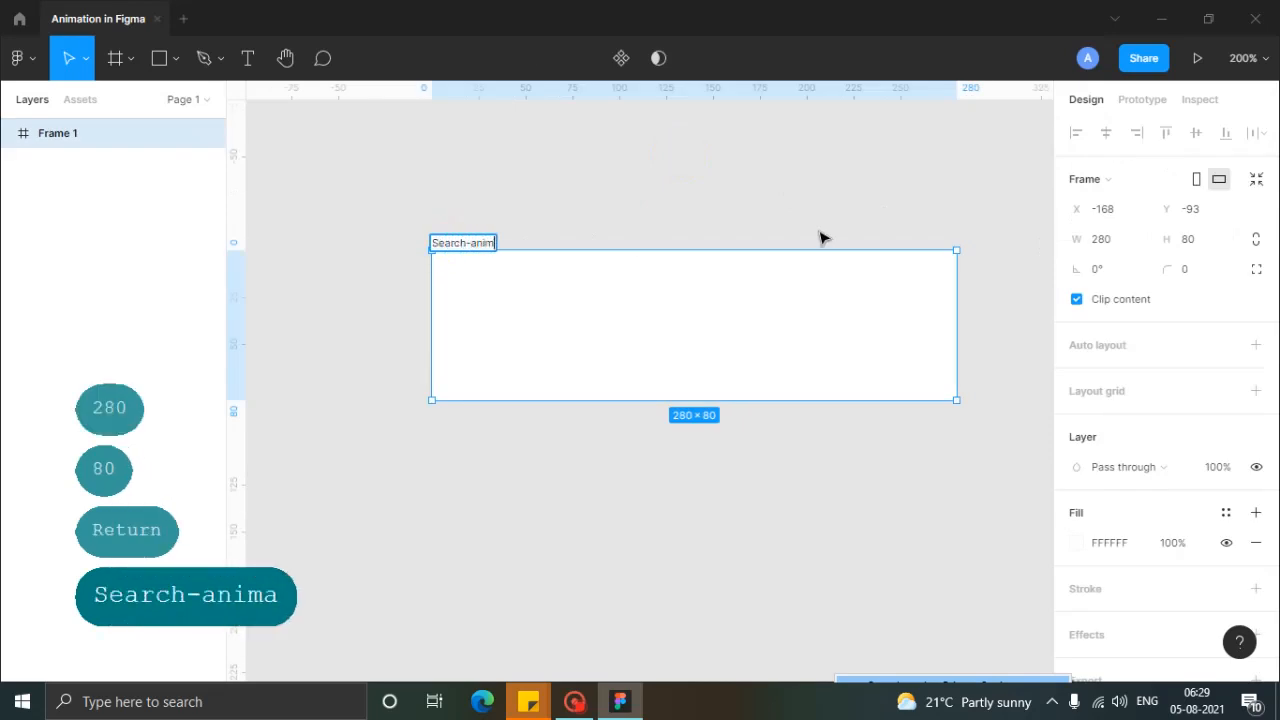
key(Return)
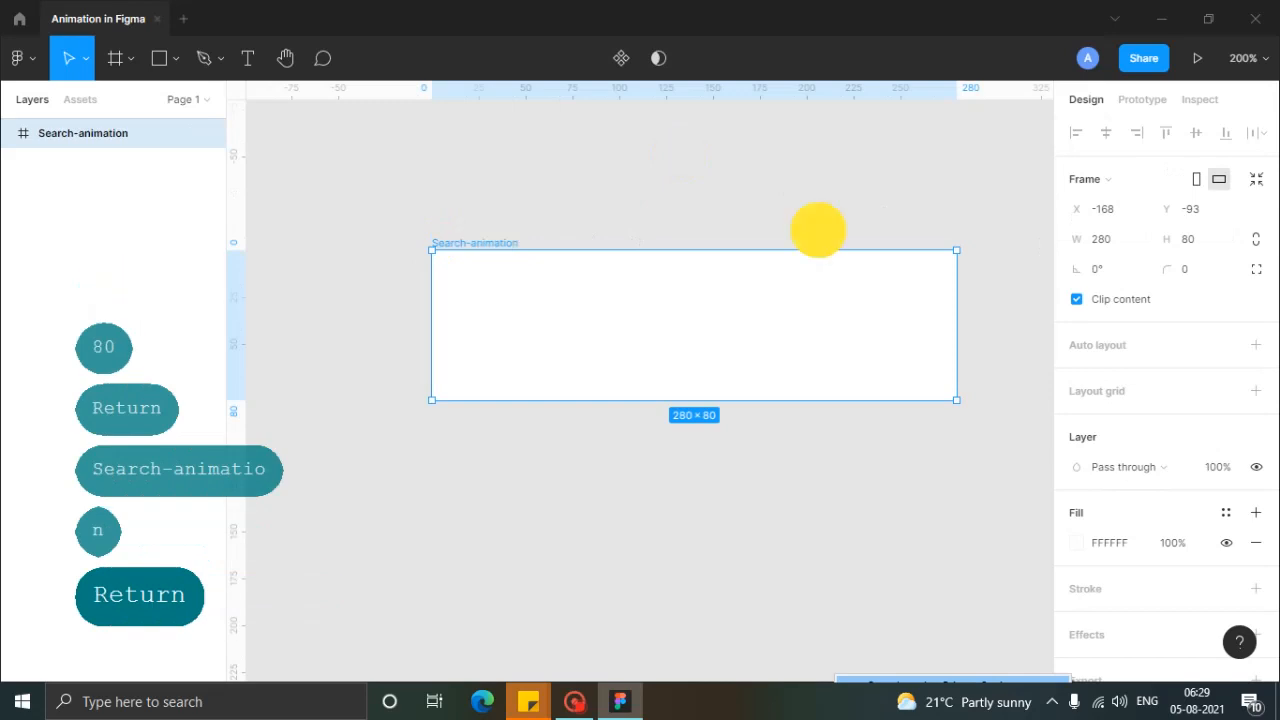
click(840, 195)
Step: Draw a rectangle of about 259 by 66 inside the Search-animation frame and centre it horizontally
key(space)
drag(826, 180, 790, 205)
click(457, 257)
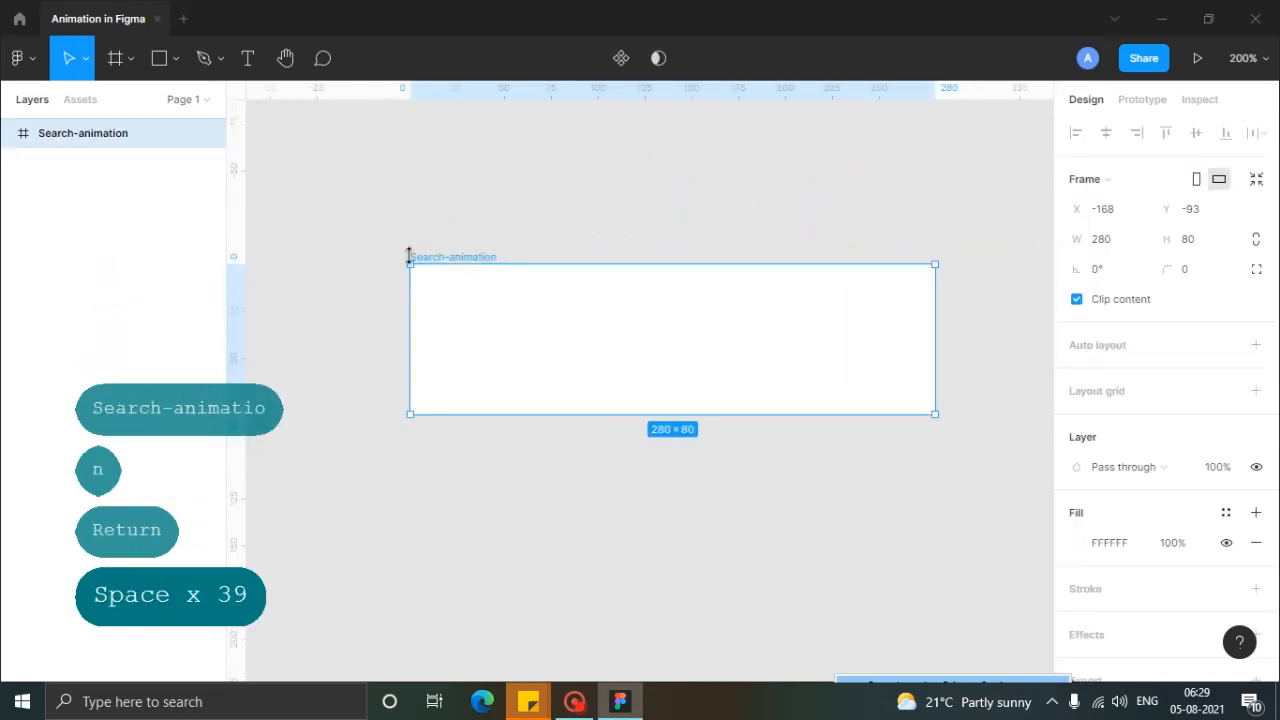
click(159, 58)
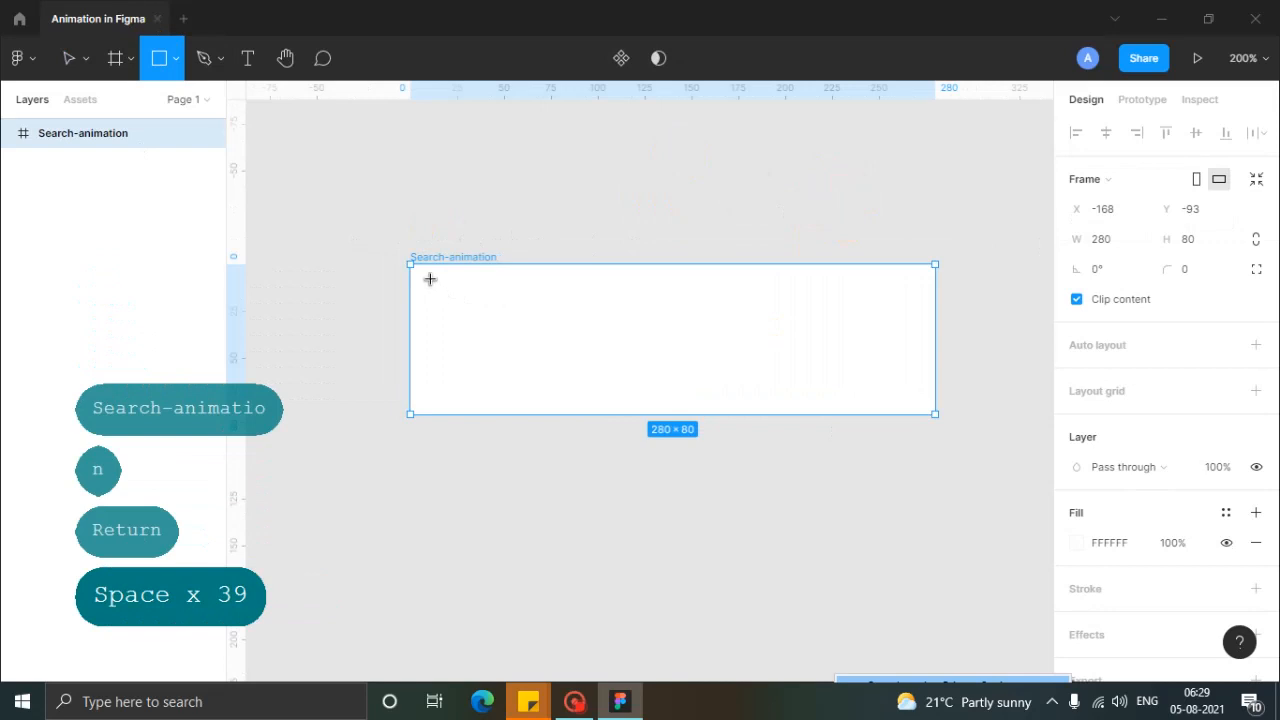
drag(430, 278, 914, 400)
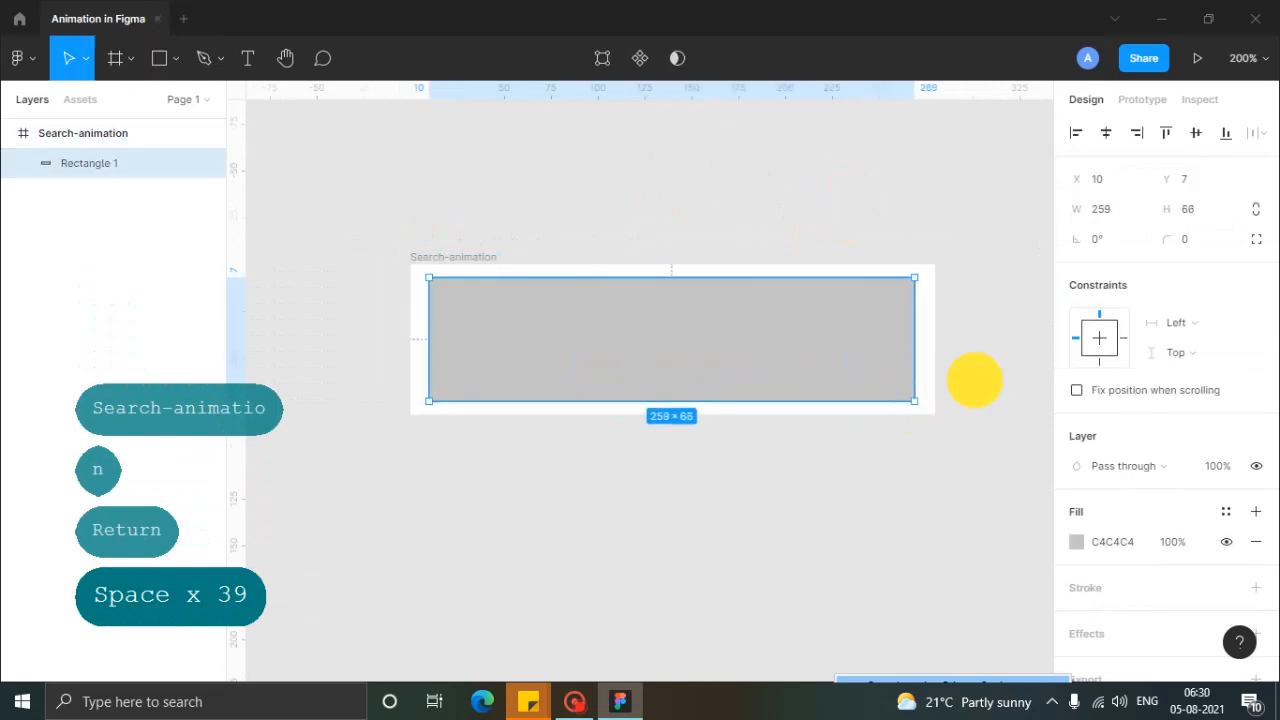
click(1002, 367)
drag(826, 357, 829, 357)
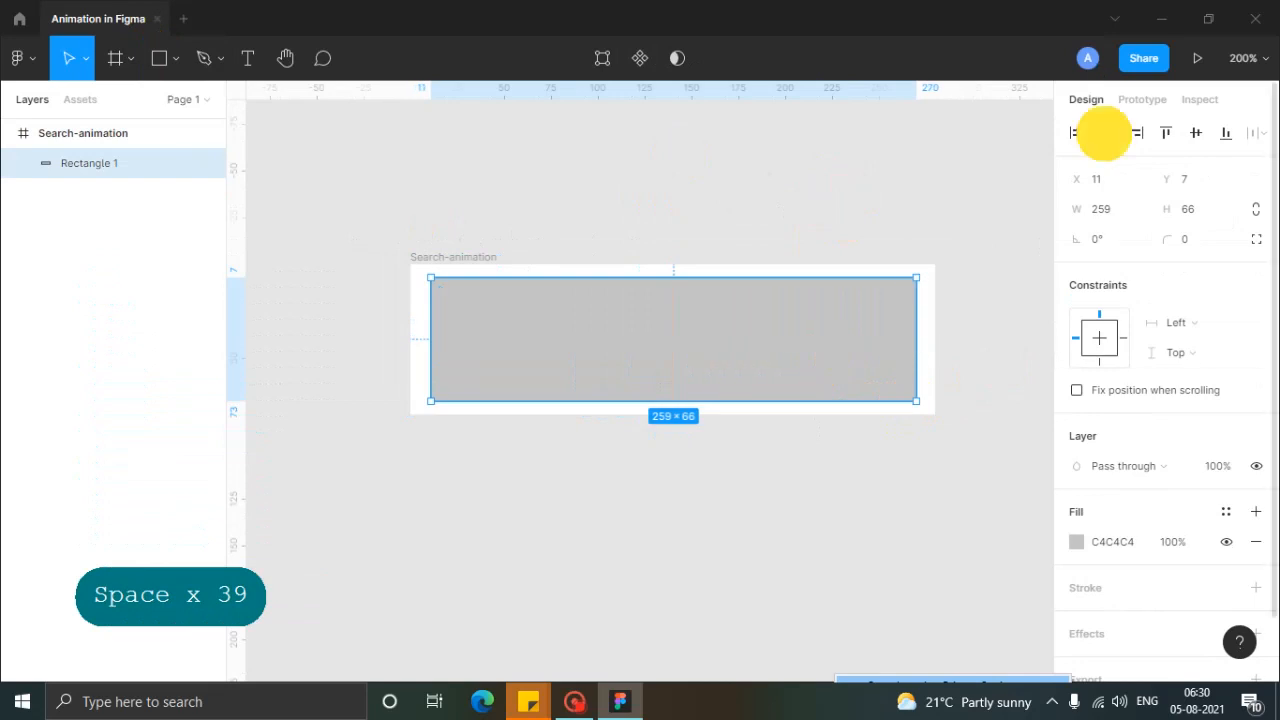
click(1106, 136)
click(912, 227)
Step: Set the rectangle's fill colour to EEEEEE
click(803, 366)
click(1076, 541)
drag(855, 252, 734, 194)
click(823, 200)
Step: Add a stroke in colour DCDCDC to the rectangle
click(834, 334)
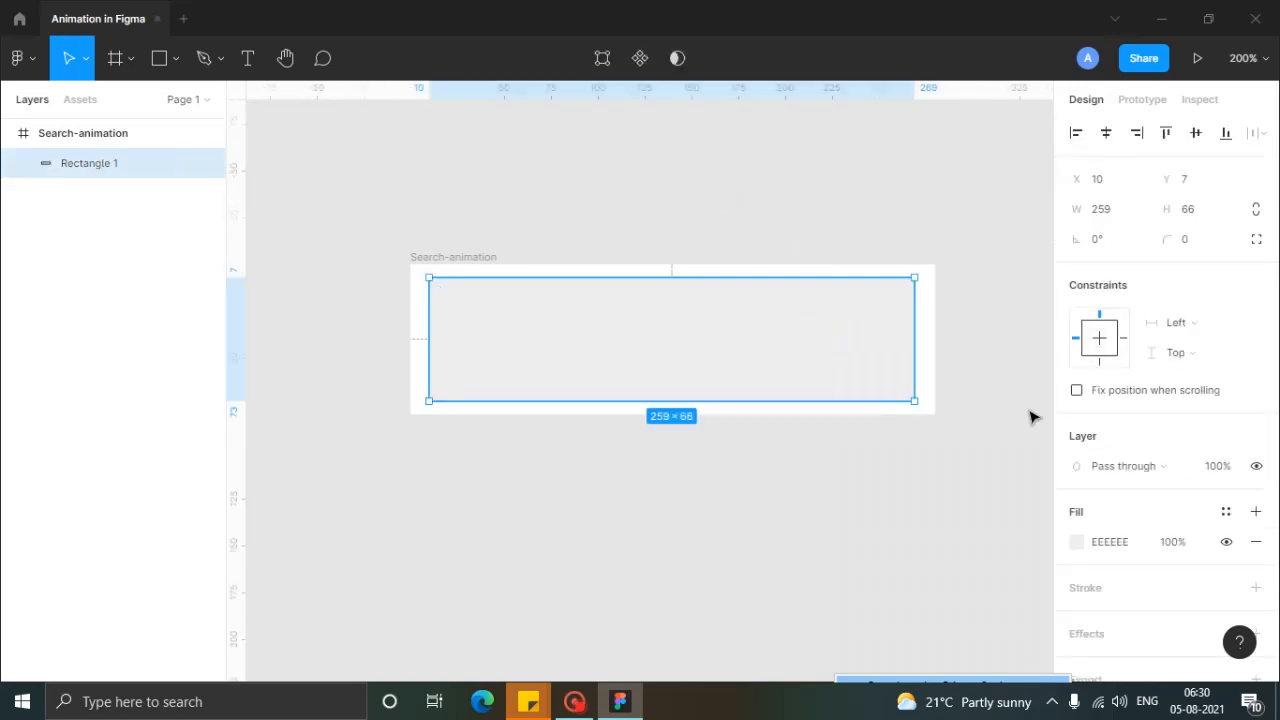
click(1255, 588)
click(1077, 618)
mouse_move(832, 262)
mouse_down()
mouse_move(834, 277)
mouse_move(800, 248)
mouse_move(794, 183)
mouse_move(985, 343)
mouse_up()
click(771, 247)
Step: Add a drop shadow to the rectangle with a Y offset of 0 and its blur raised by one
key(space)
scroll(1191, 503, down, 2)
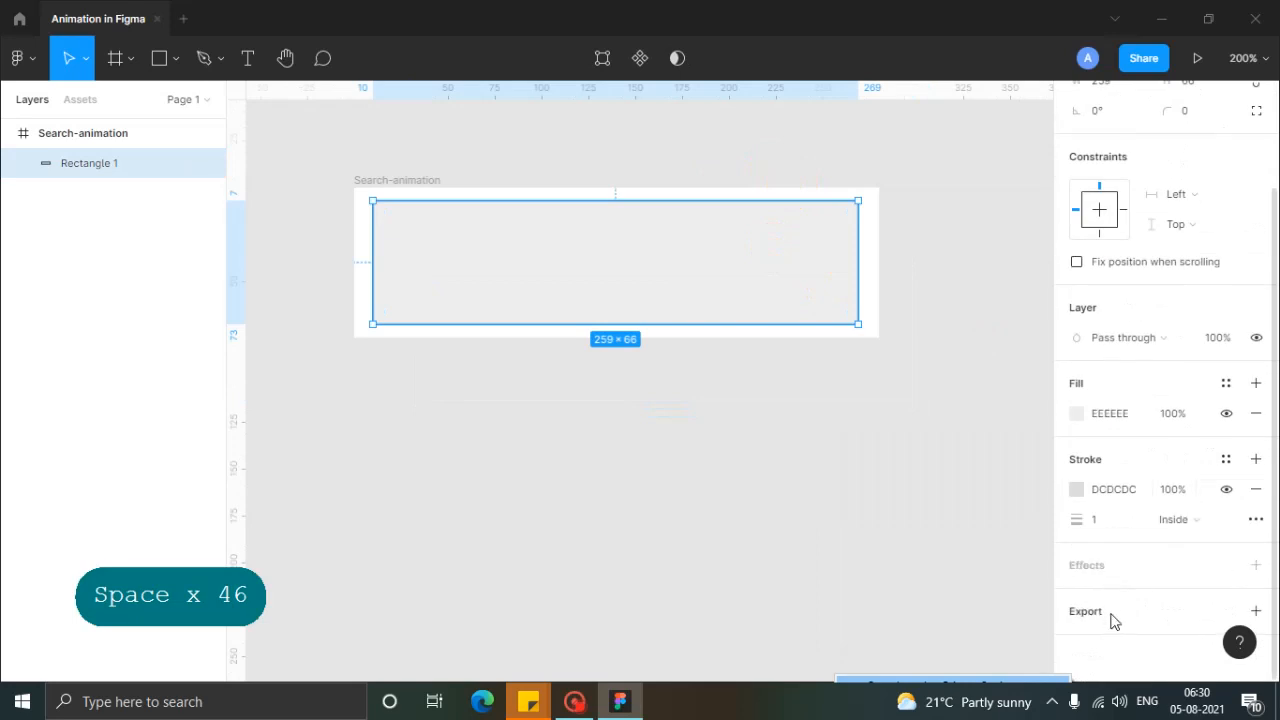
click(1122, 567)
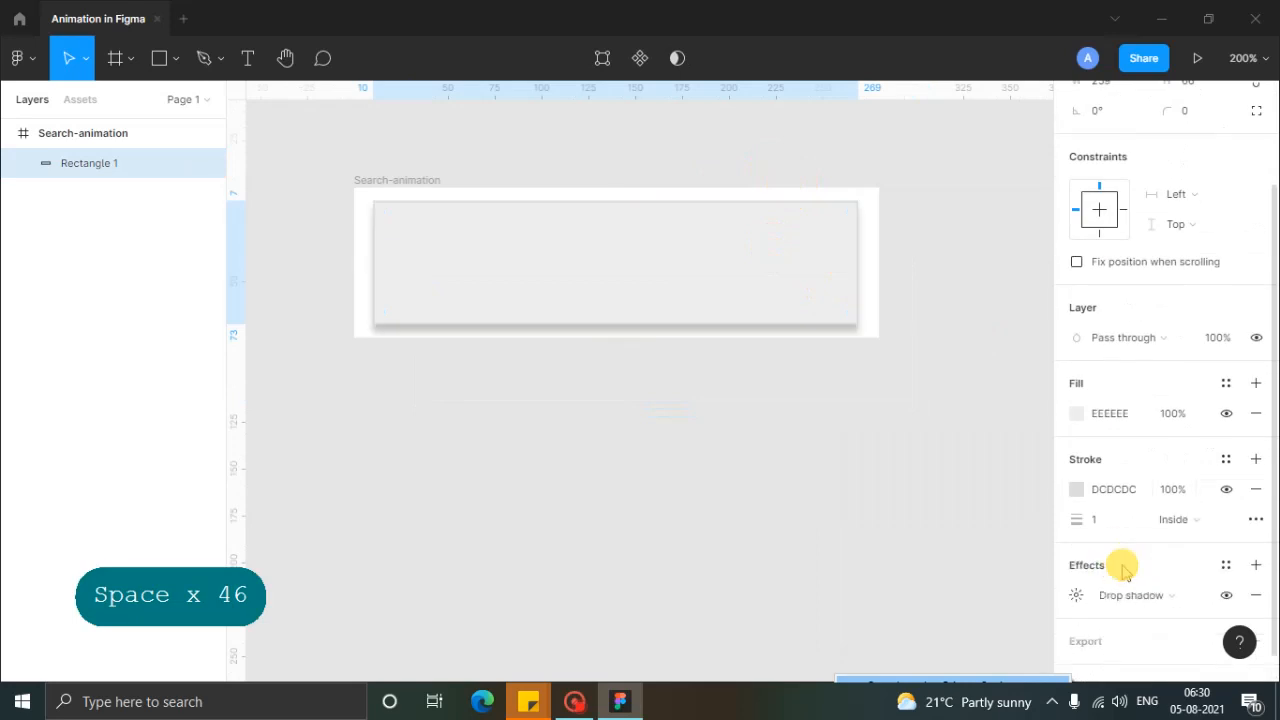
click(1073, 595)
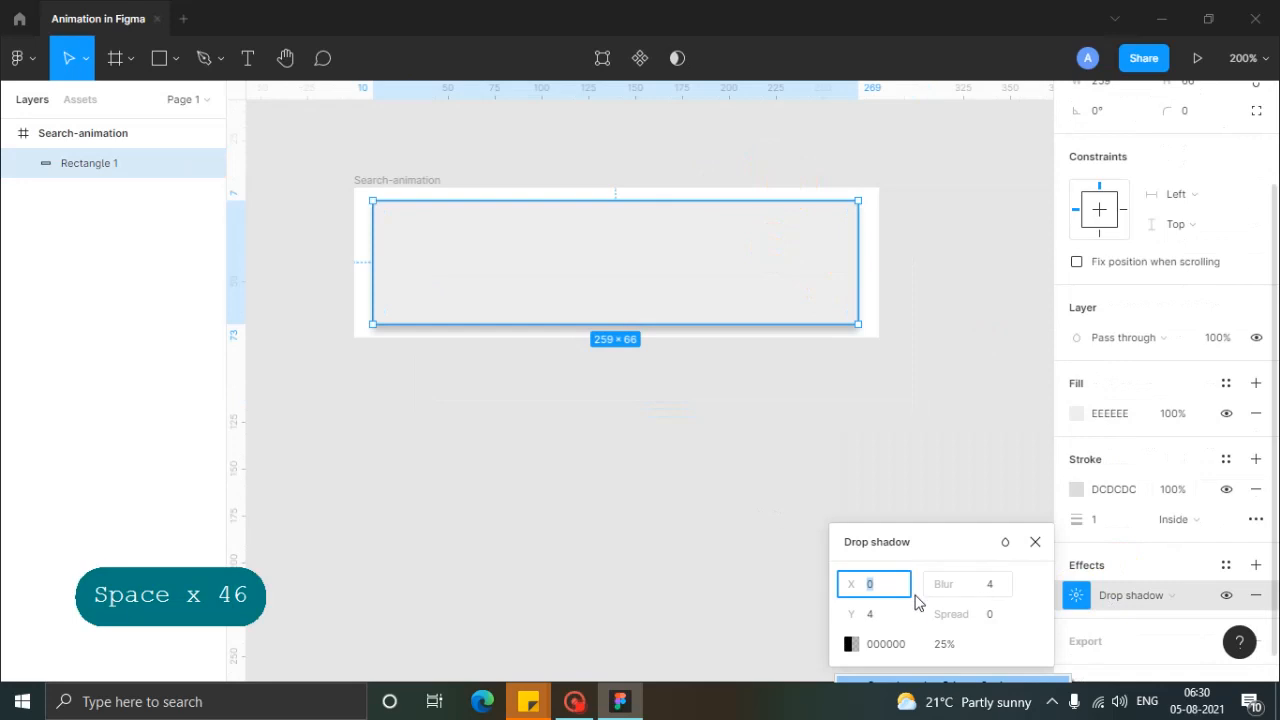
click(903, 615)
text(0)
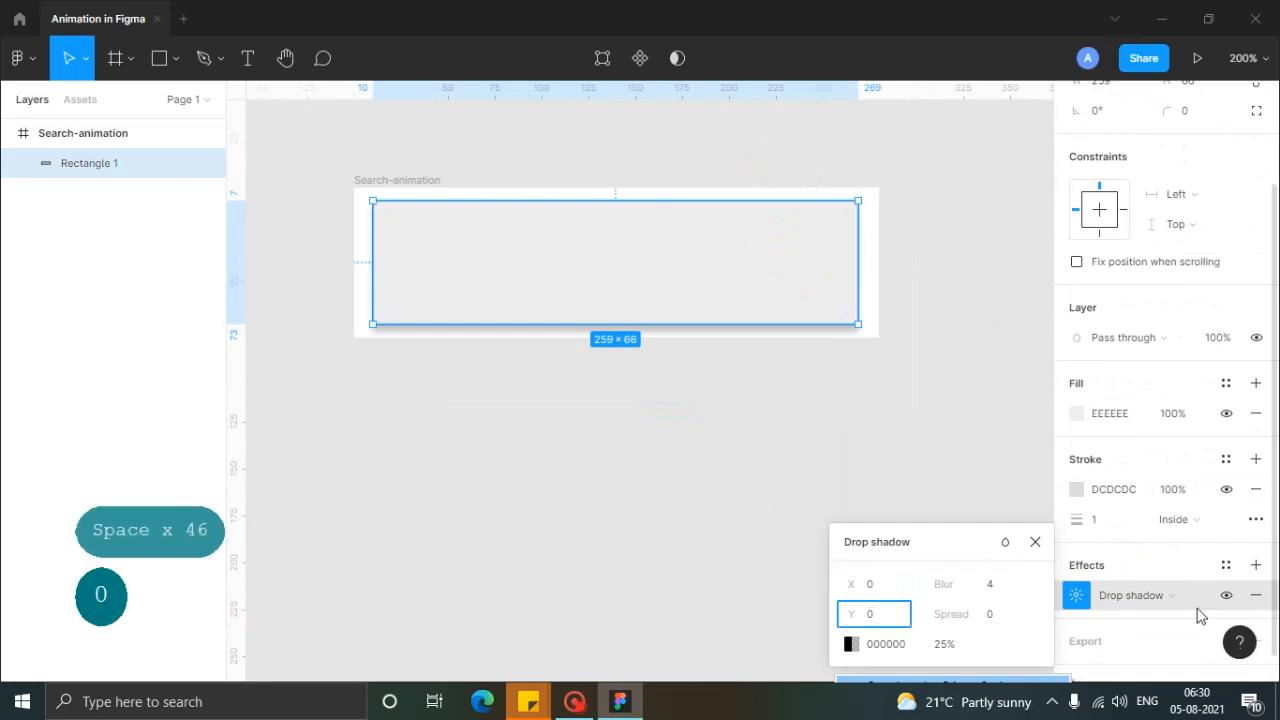
click(1000, 590)
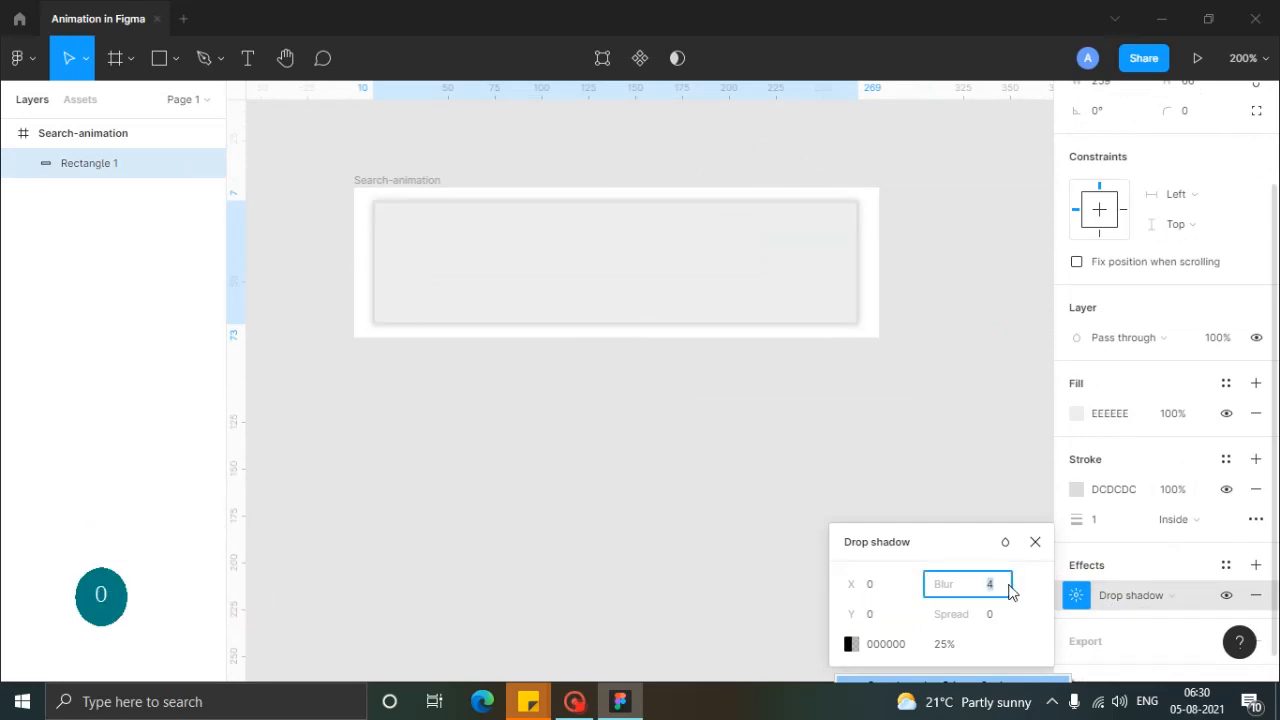
key(Up)
click(929, 354)
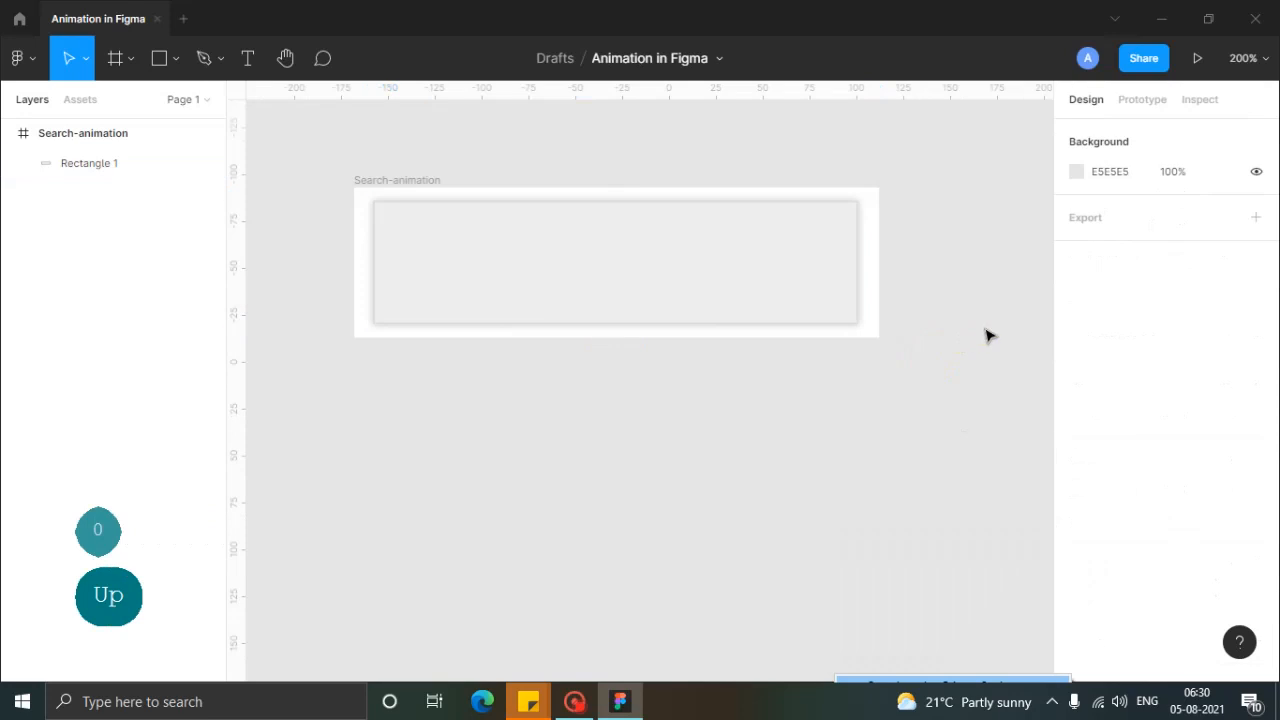
Step: Lighten the rectangle's fill colour to F6F6F6
click(567, 255)
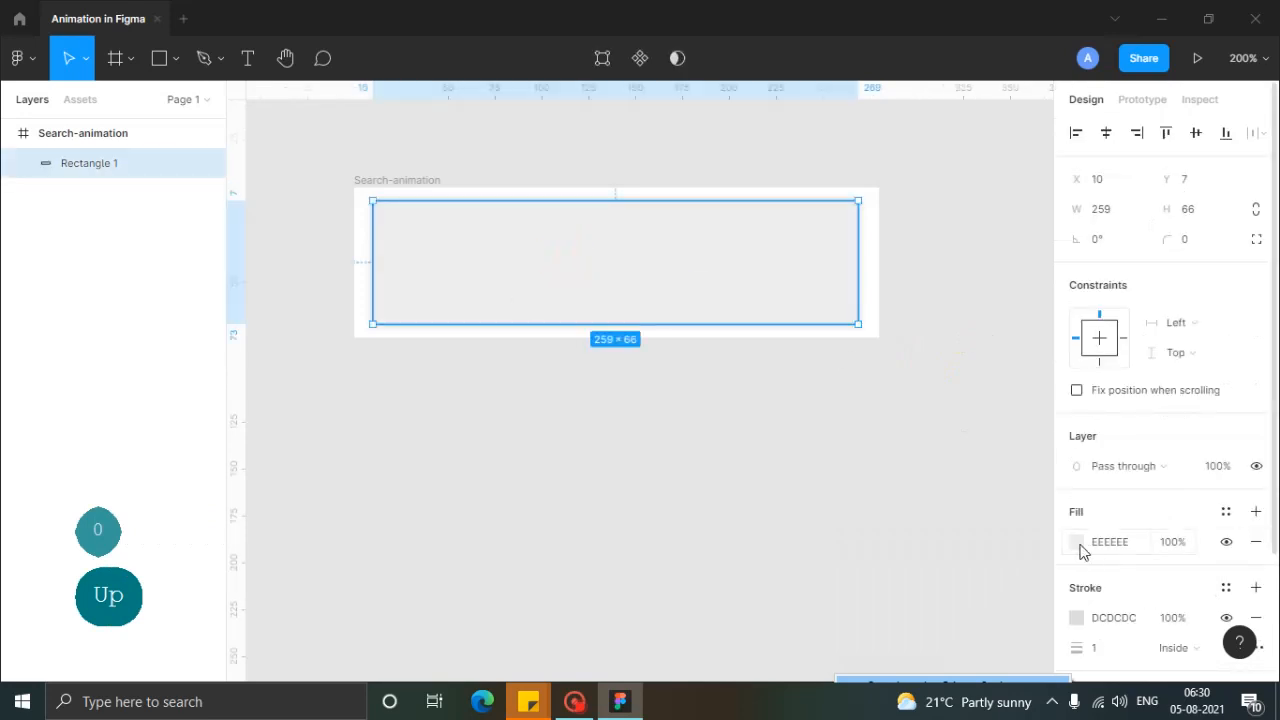
click(1078, 545)
drag(898, 256, 826, 222)
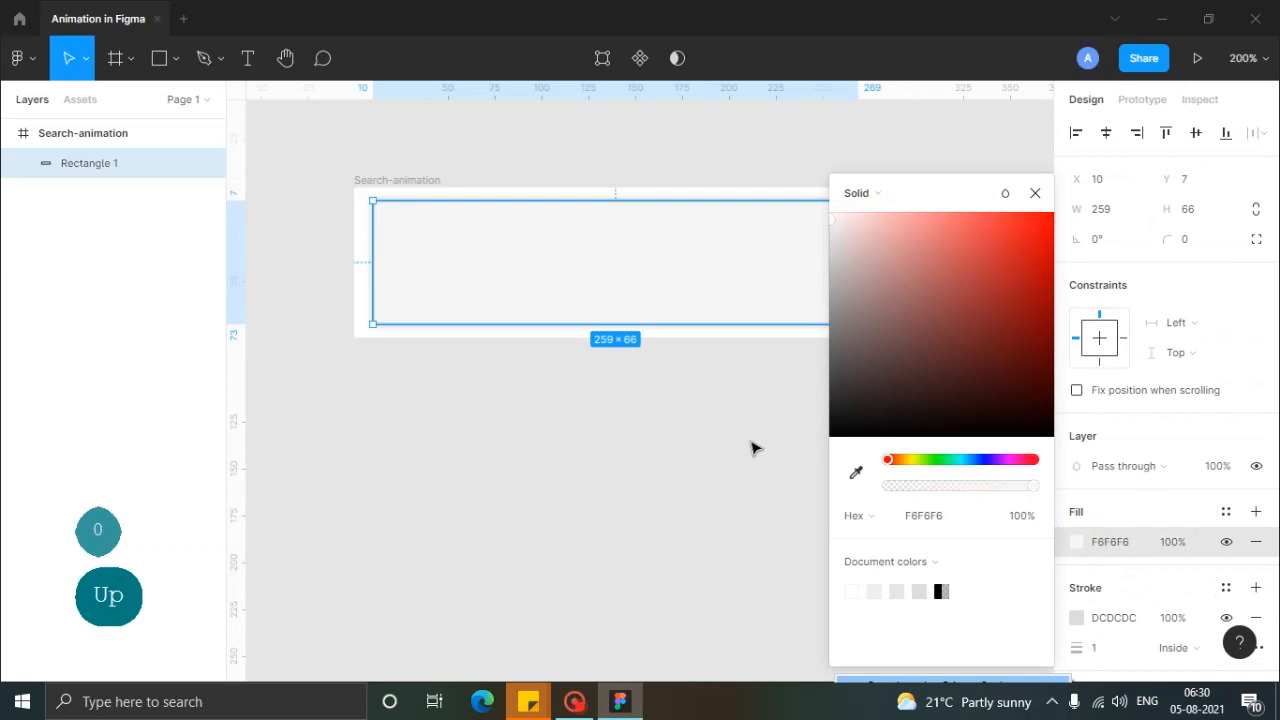
click(783, 441)
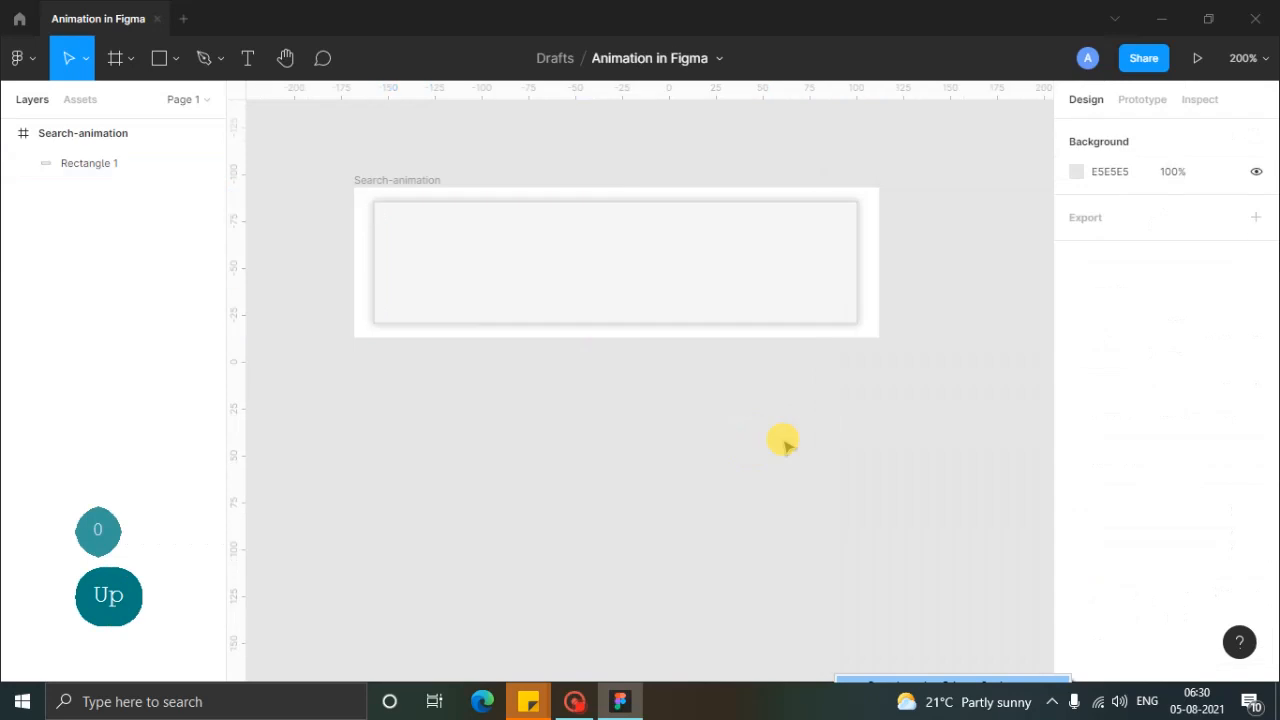
Step: Draw a circle about 45 in diameter near the left end of the card rectangle
click(175, 58)
click(122, 170)
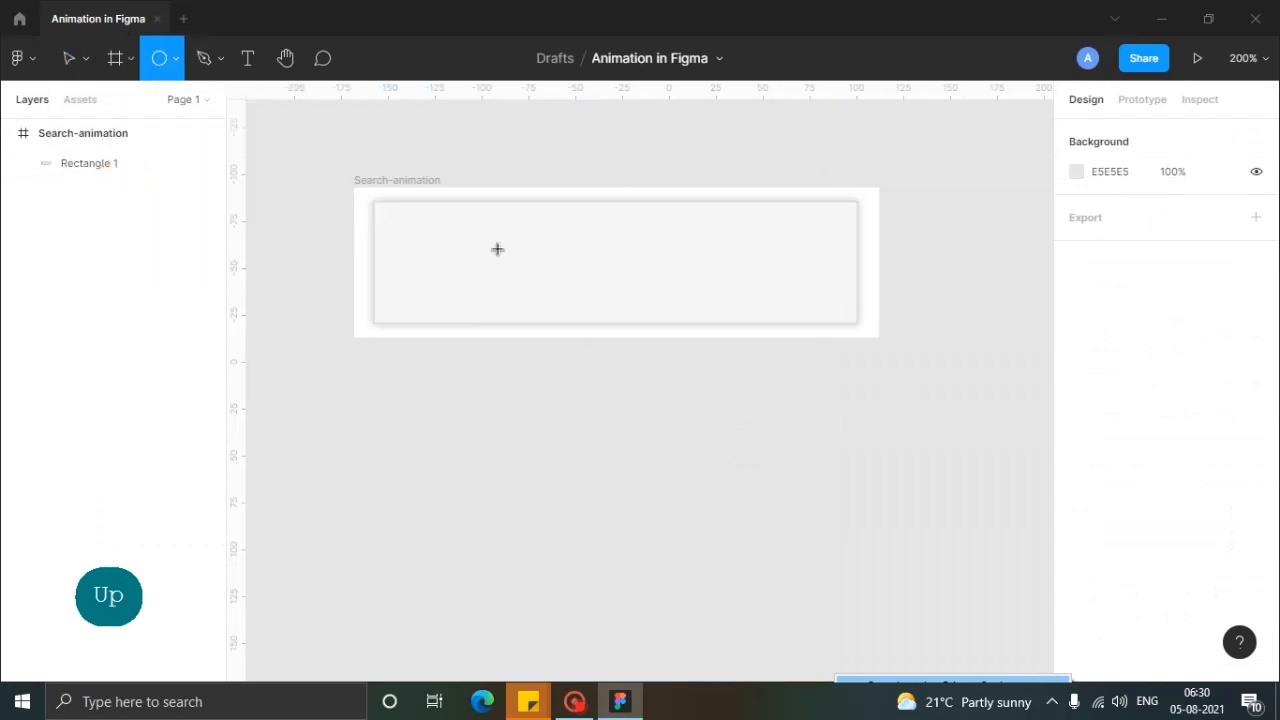
mouse_move(397, 220)
mouse_down()
mouse_move(481, 276)
mouse_move(466, 262)
mouse_up()
click(628, 412)
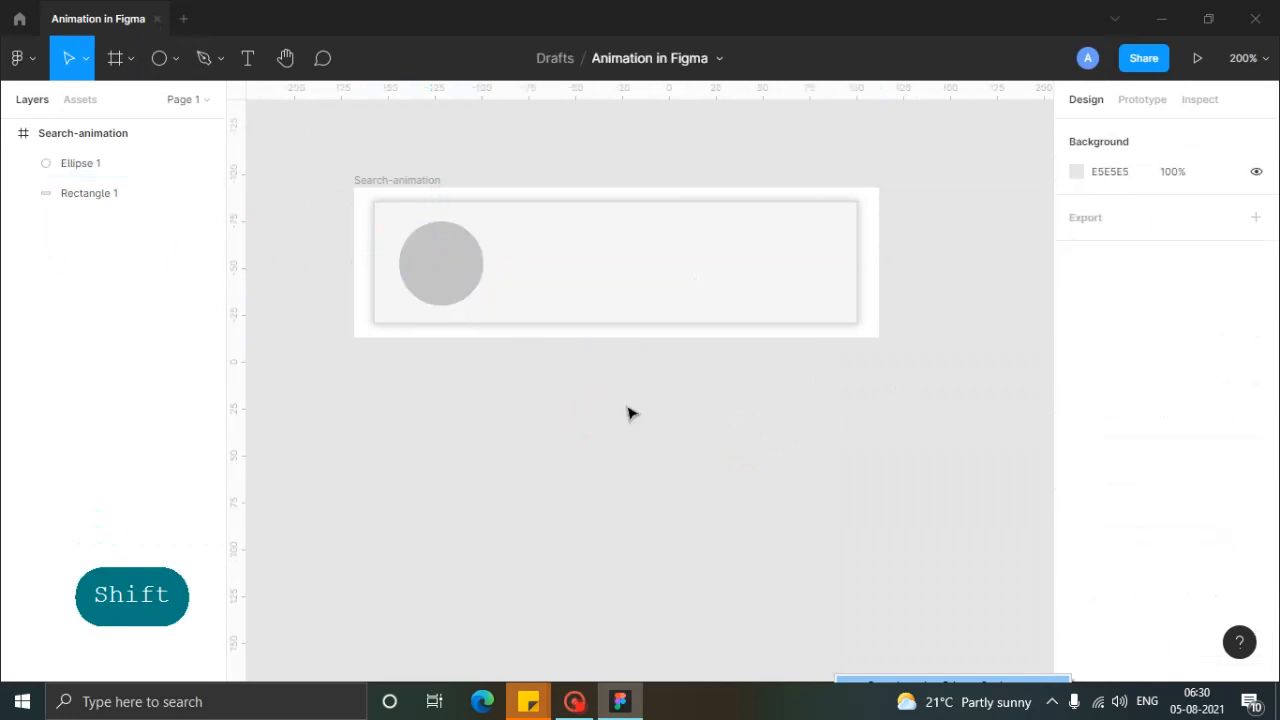
click(646, 484)
Step: Draw a thin rectangular bar of about 162 by 8 to the right of the circle, level with its upper part
click(175, 58)
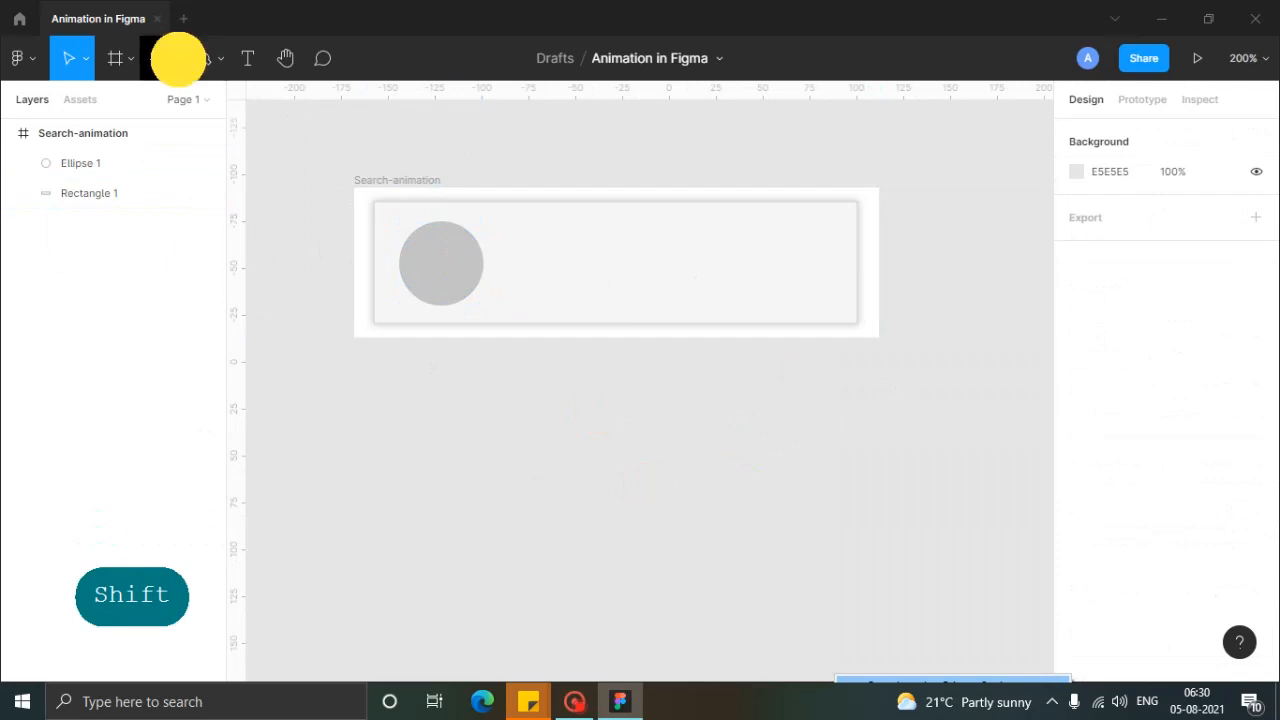
click(130, 106)
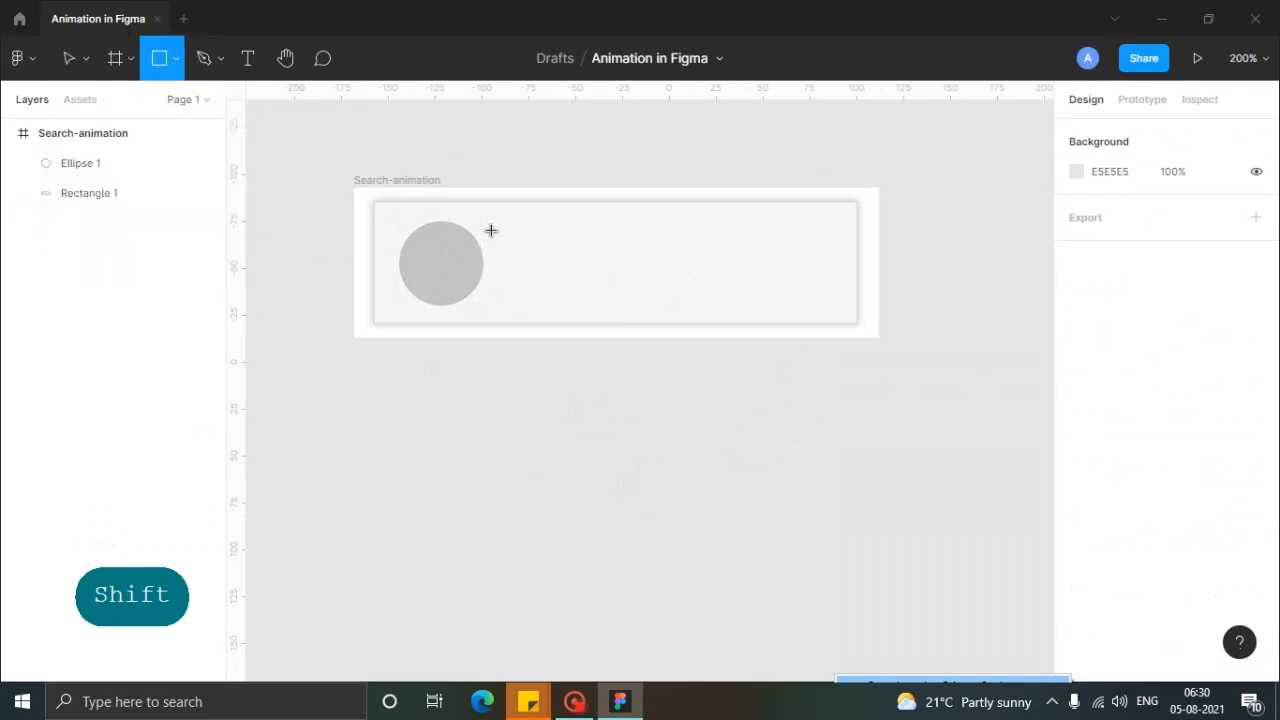
mouse_move(504, 229)
mouse_down()
mouse_move(597, 262)
mouse_move(808, 242)
mouse_up()
key(shift)
click(803, 409)
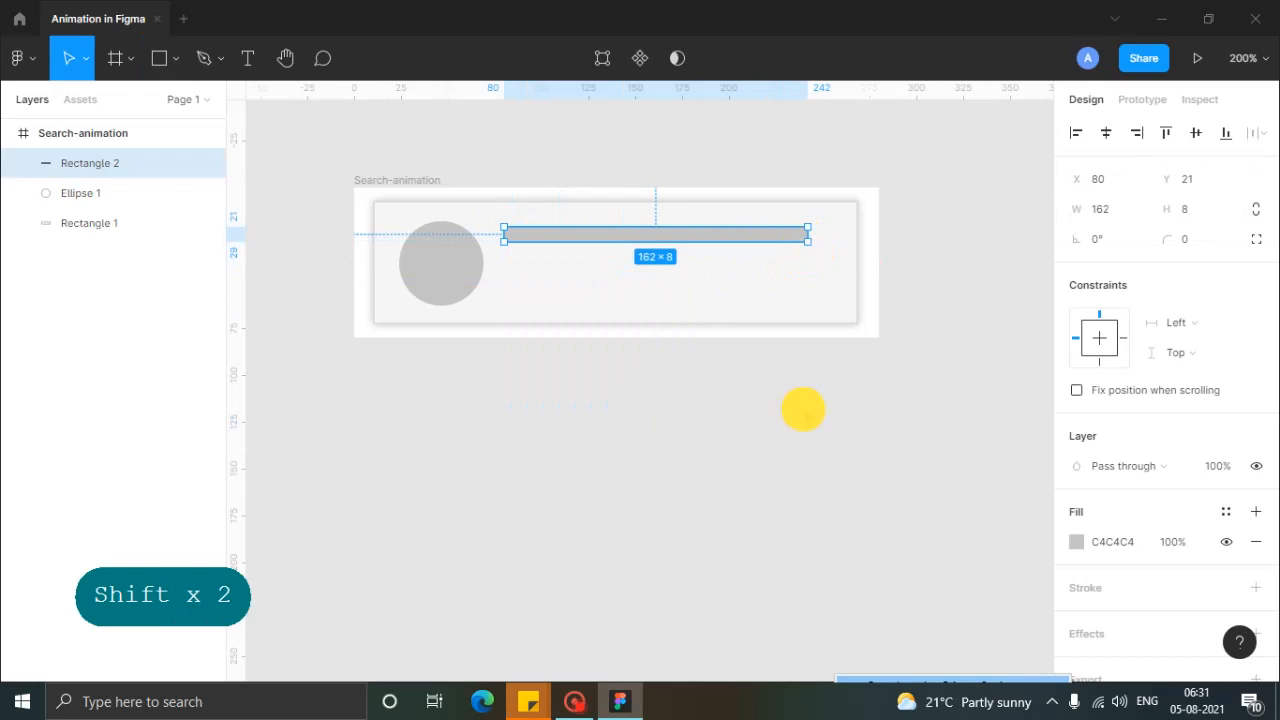
Step: Duplicate the thin bar twice, stacking the copies below it at equal 15-unit offsets
click(770, 237)
key(ctrl+d)
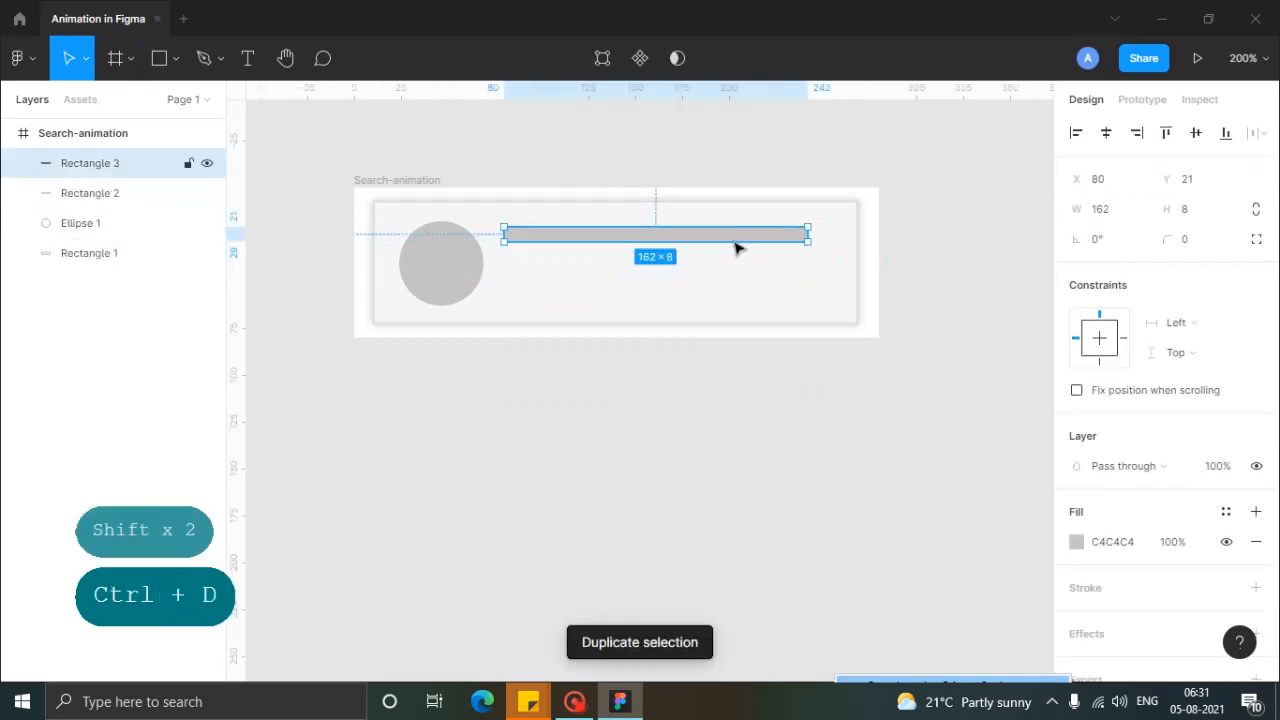
drag(735, 244, 734, 264)
key(ctrl+d)
click(811, 371)
click(810, 295)
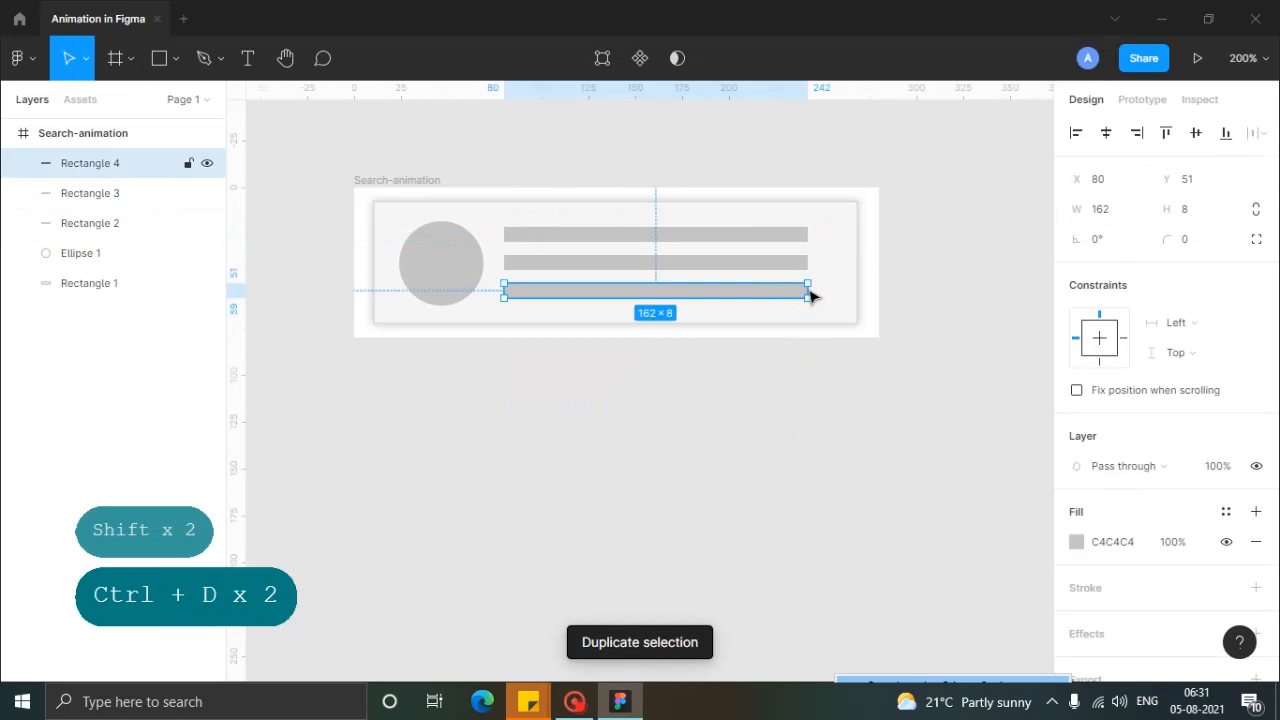
Step: Shorten the bottom bar to about three fifths and the middle bar to about four fifths of the top bar's length
drag(810, 288, 683, 288)
click(714, 263)
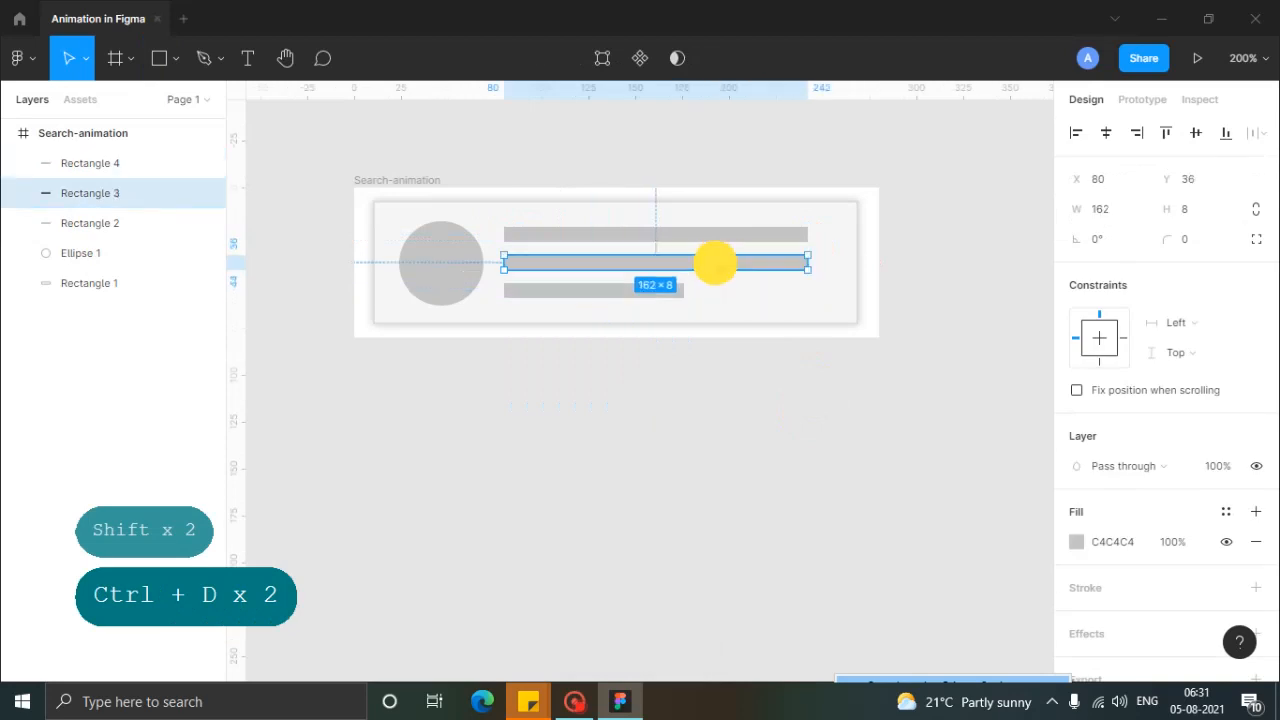
drag(808, 263, 746, 262)
click(790, 396)
Step: Fill the card's circle with the photo of the man in glasses from Content Reel's Avatars by Microsoft image set
click(434, 278)
right_click(434, 275)
mouse_move(512, 500)
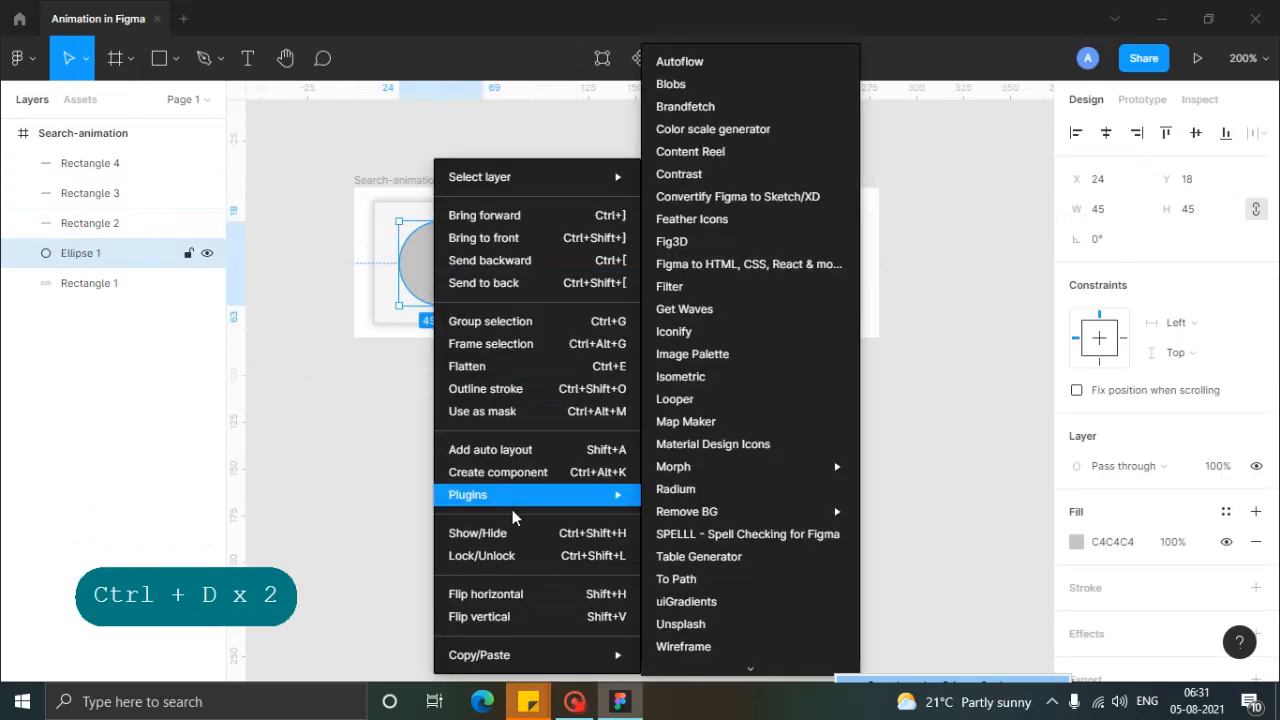
click(751, 160)
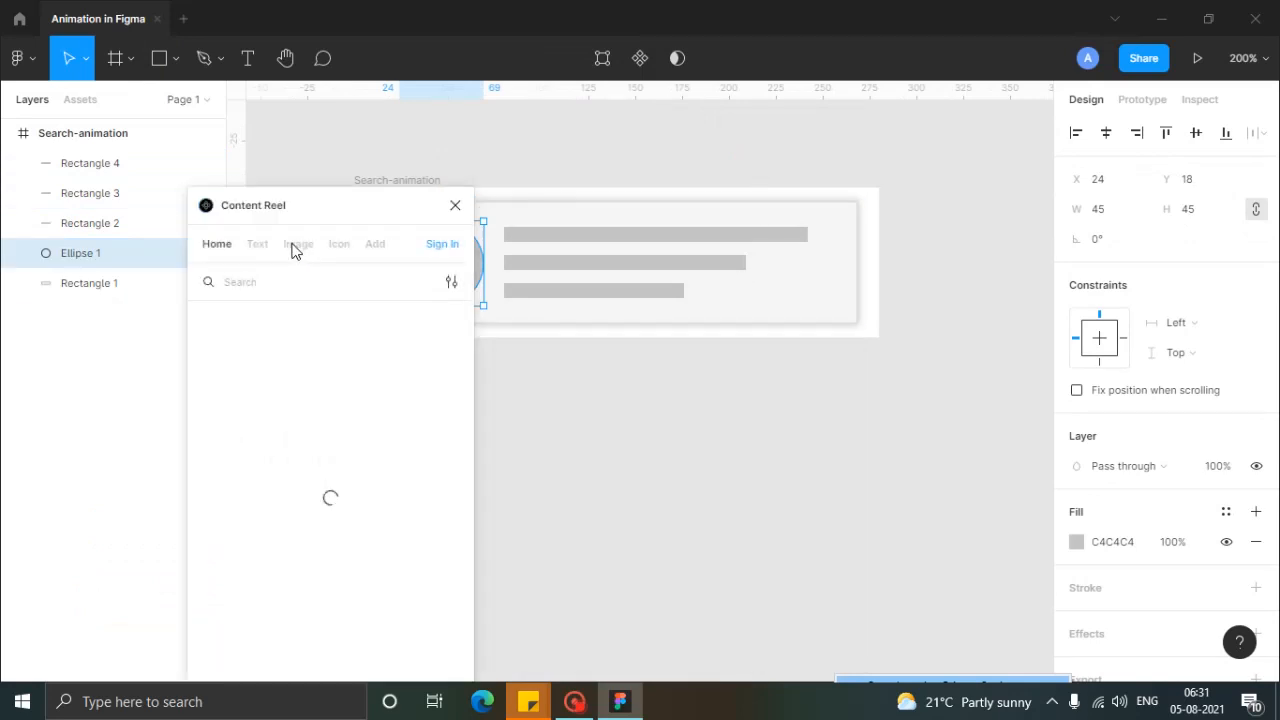
click(291, 243)
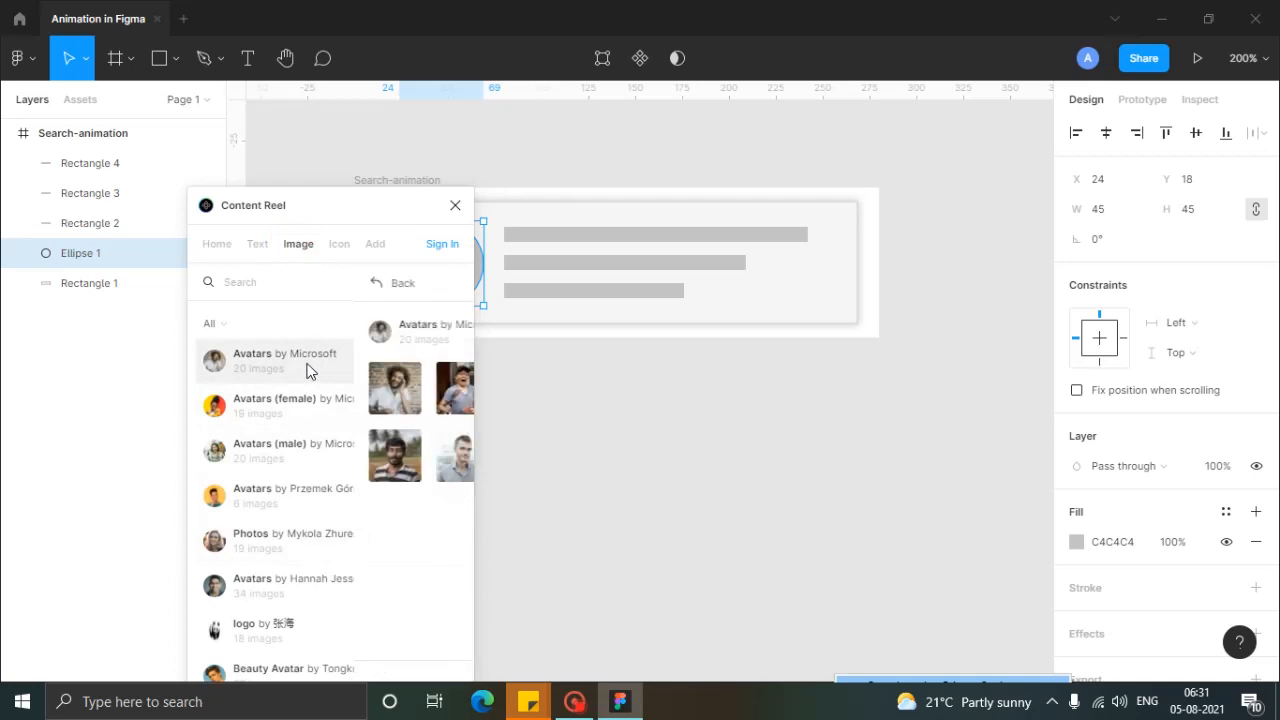
click(307, 371)
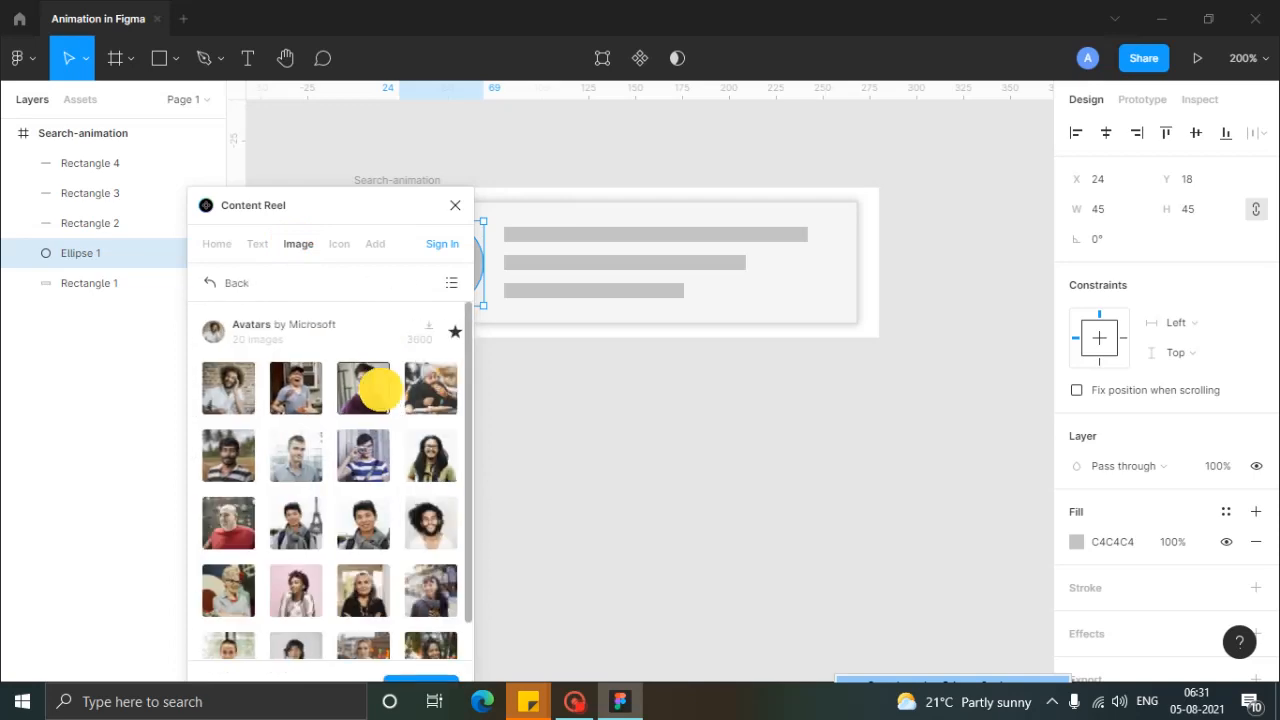
click(378, 390)
drag(348, 210, 983, 203)
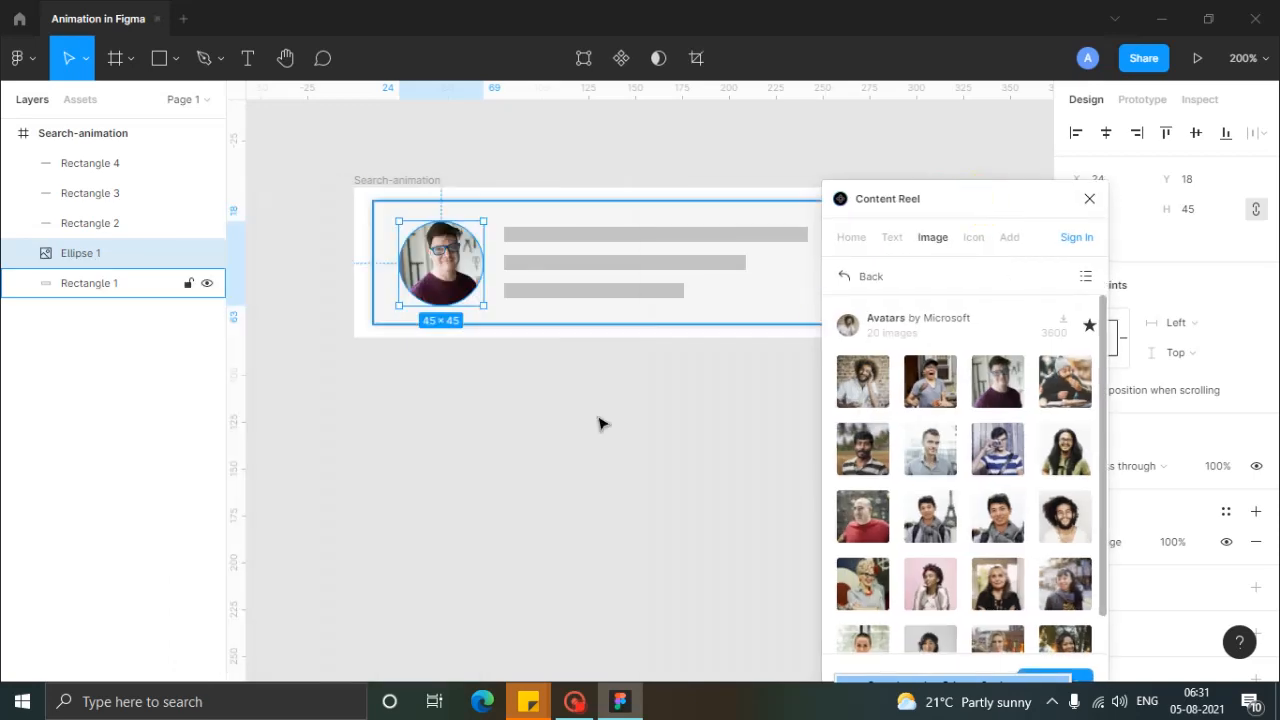
Step: Group the card's background, avatar circle and three bars, and name the group profile1
click(570, 430)
drag(351, 190, 785, 363)
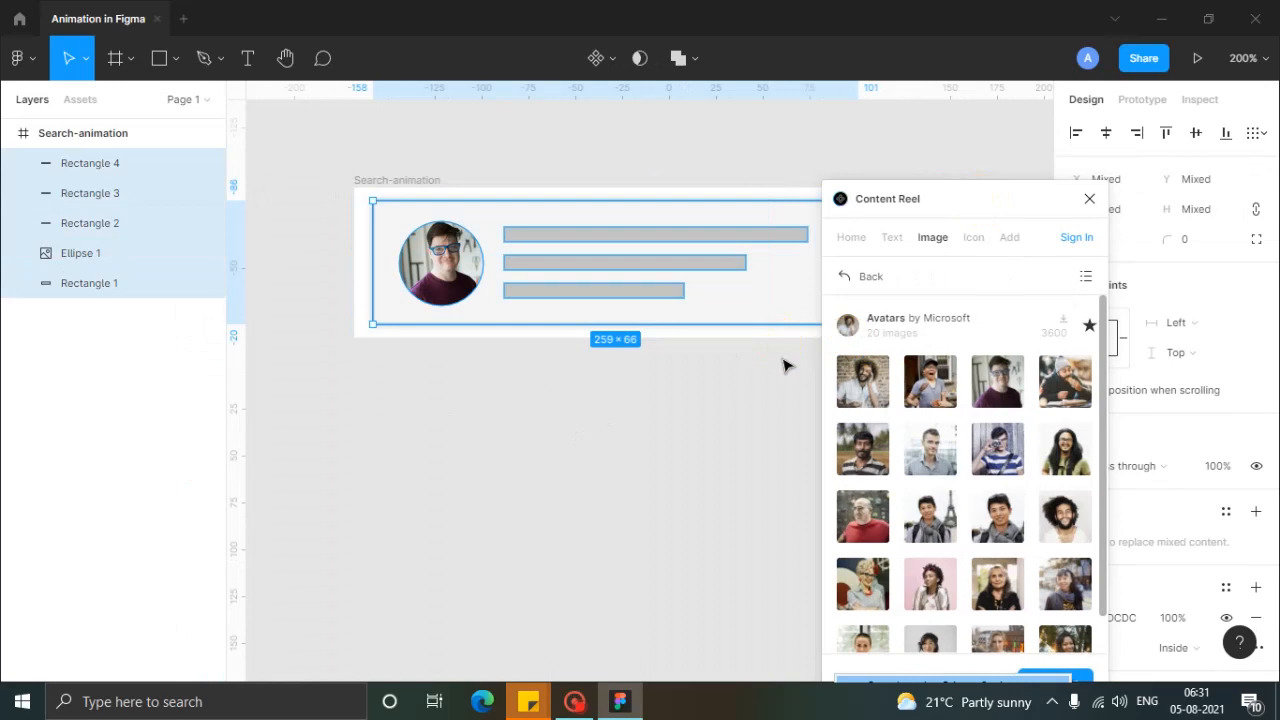
key(ctrl+g)
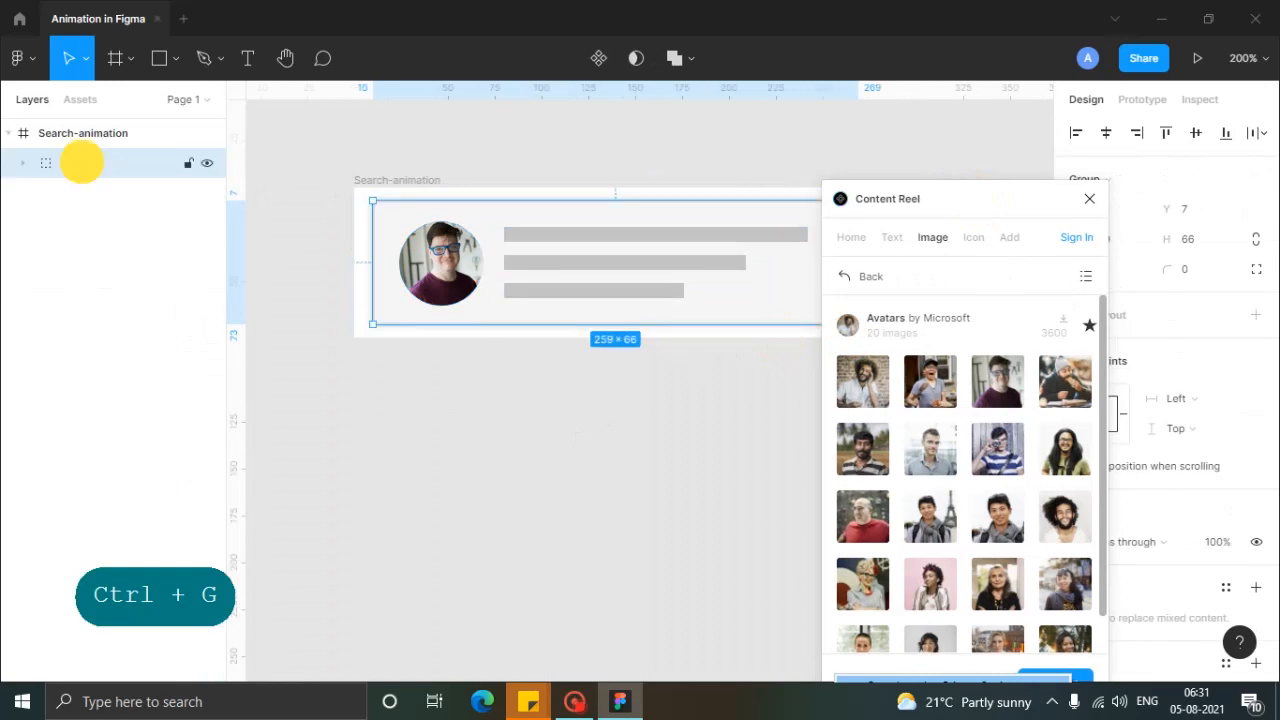
double_click(81, 162)
text(pro)
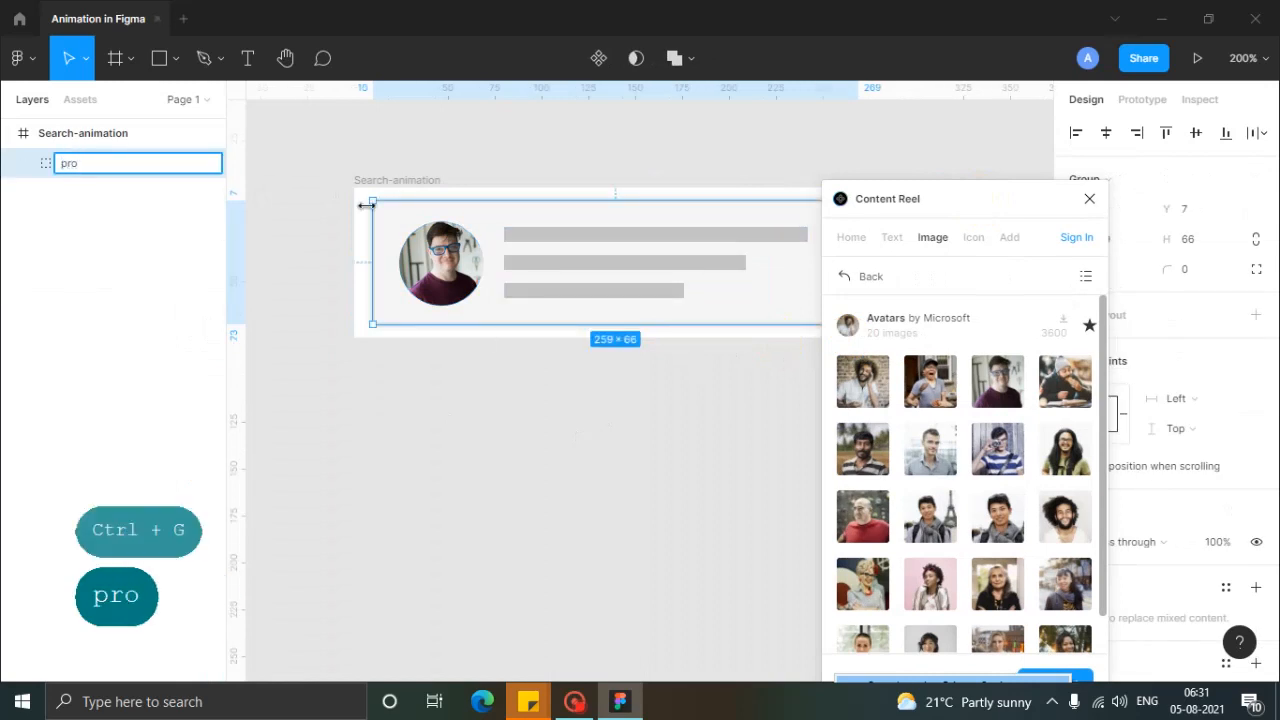
text(file1)
key(Return)
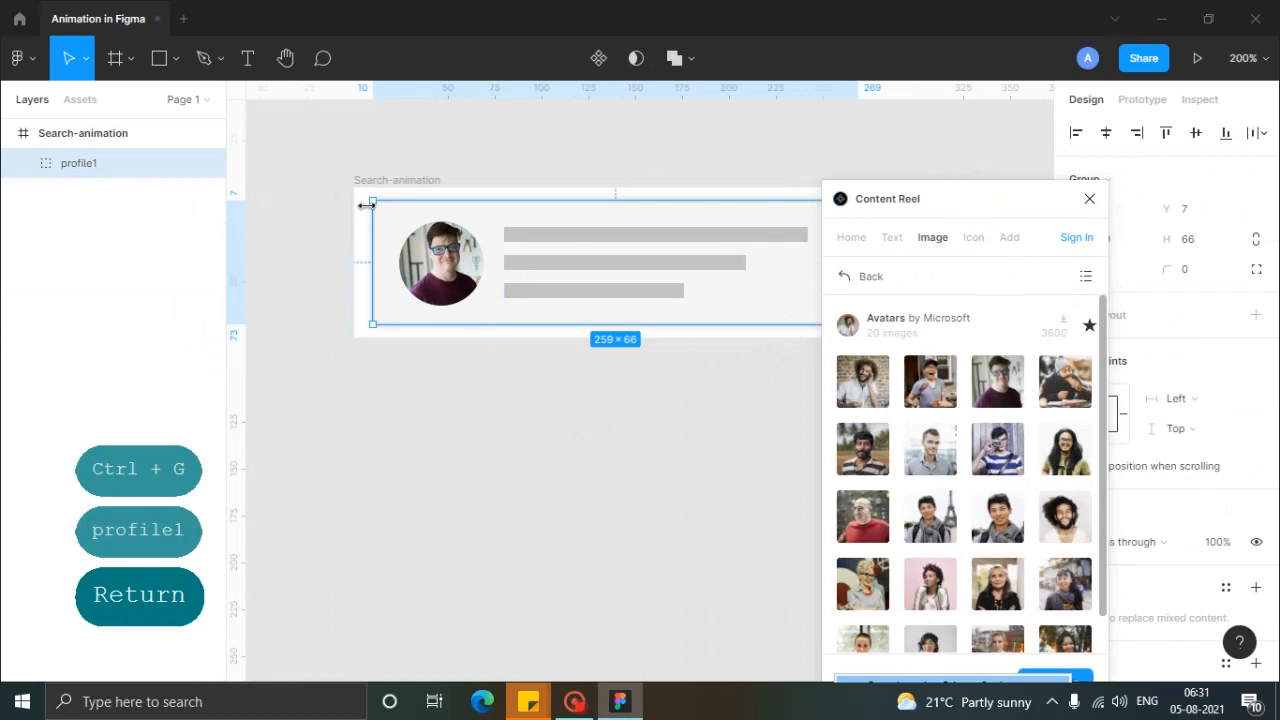
Step: Try to place a duplicate of the profile1 card below the original
click(680, 351)
click(663, 209)
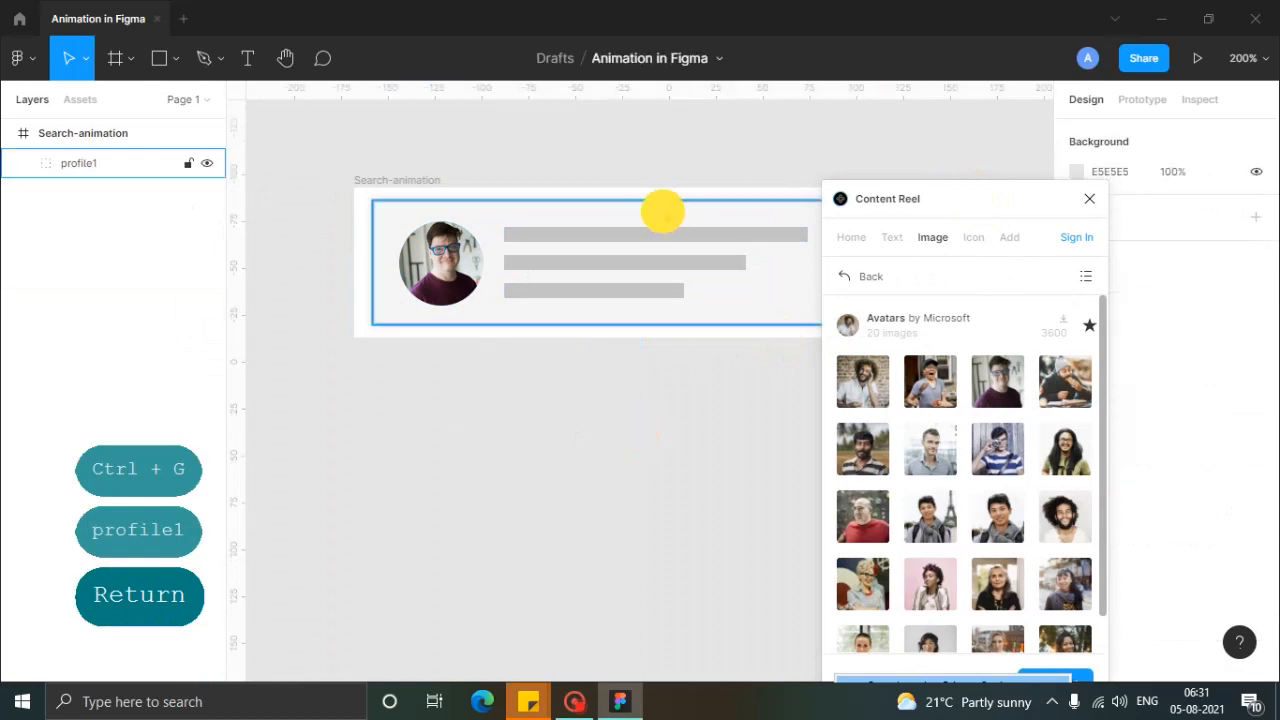
key(ctrl+d)
drag(671, 259, 667, 384)
key(ctrl+z)
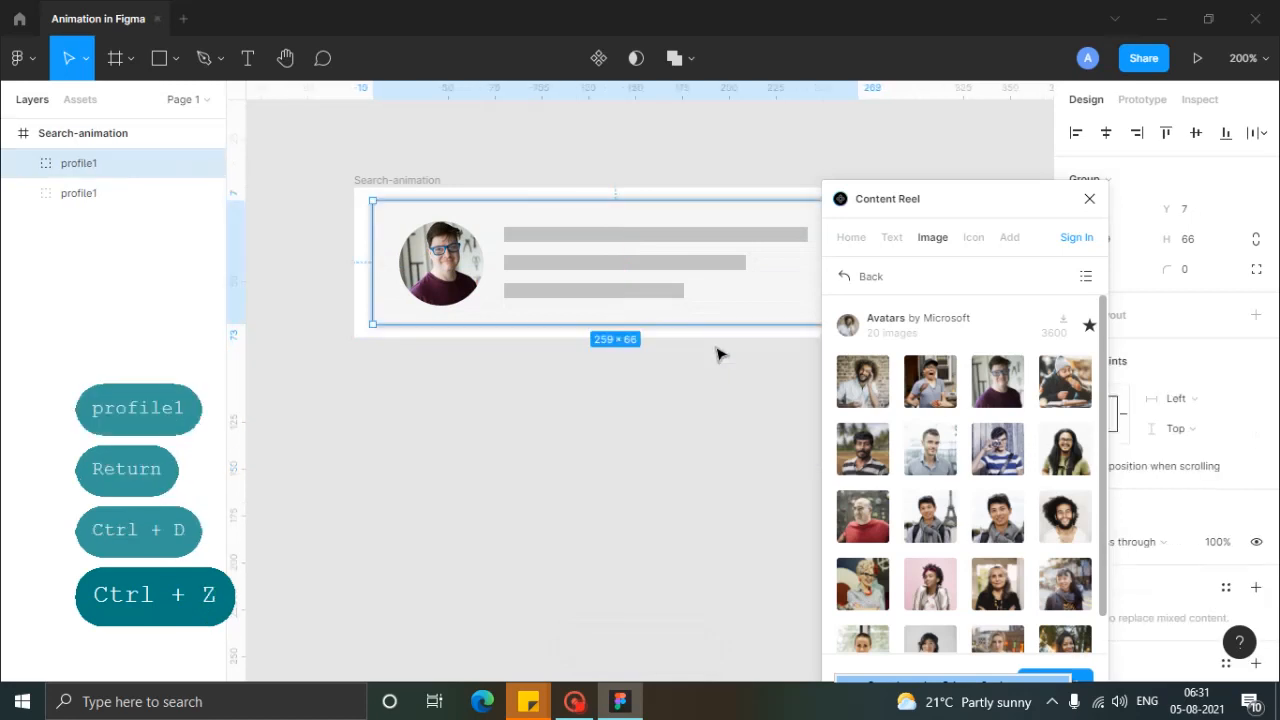
key(ctrl+z)
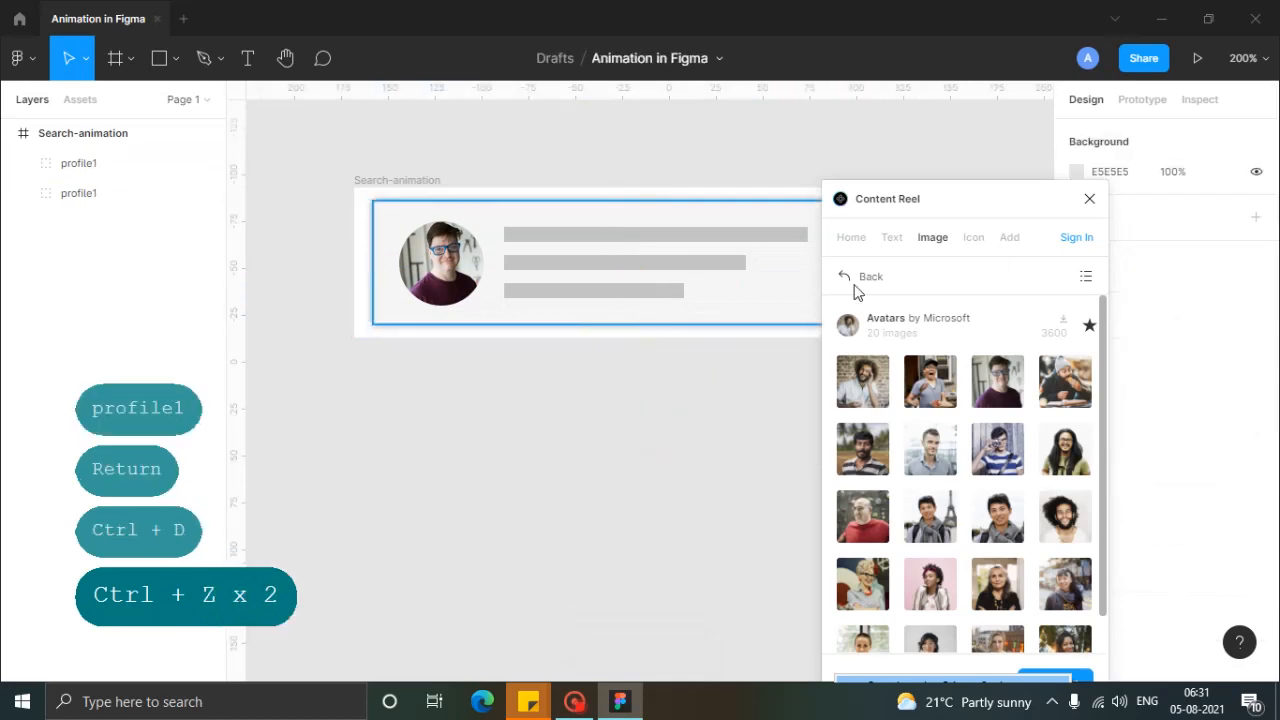
click(674, 292)
key(Delete)
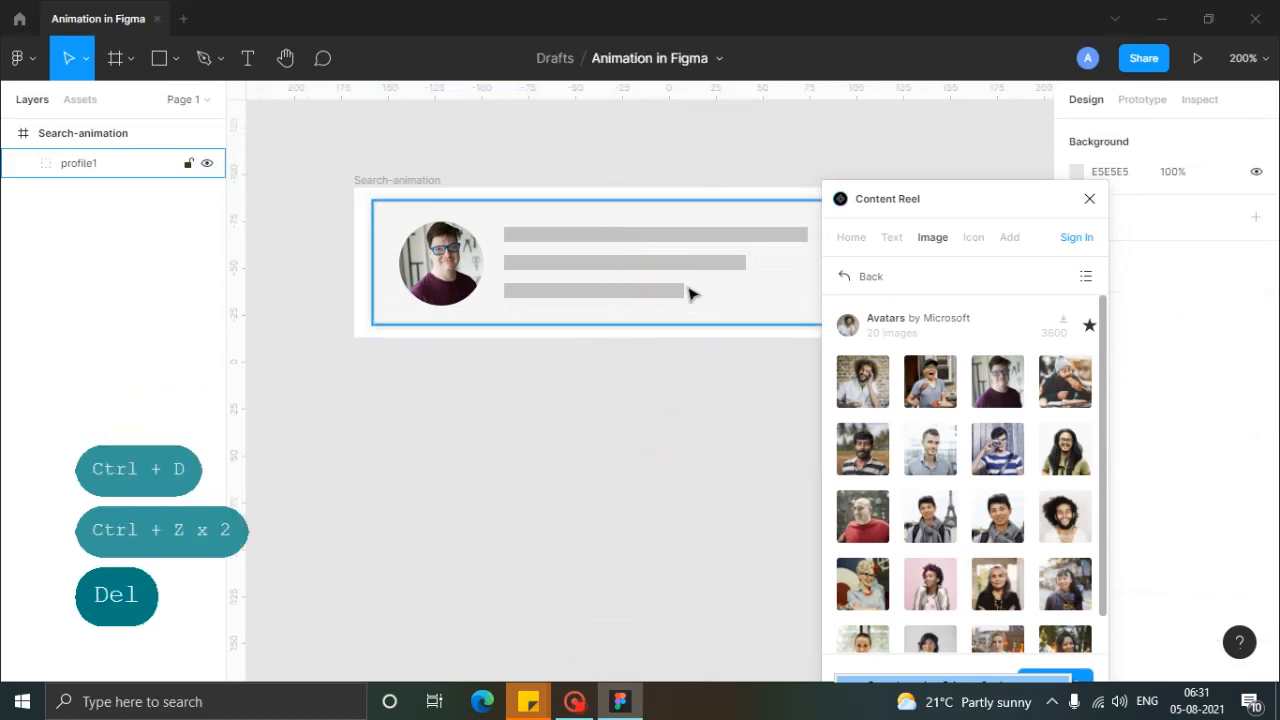
Step: Move the Content Reel window out of the way and turn off content clipping on the Search-animation frame
click(688, 287)
drag(1020, 196, 1110, 524)
scroll(1160, 340, down, 5)
scroll(1117, 280, up, 5)
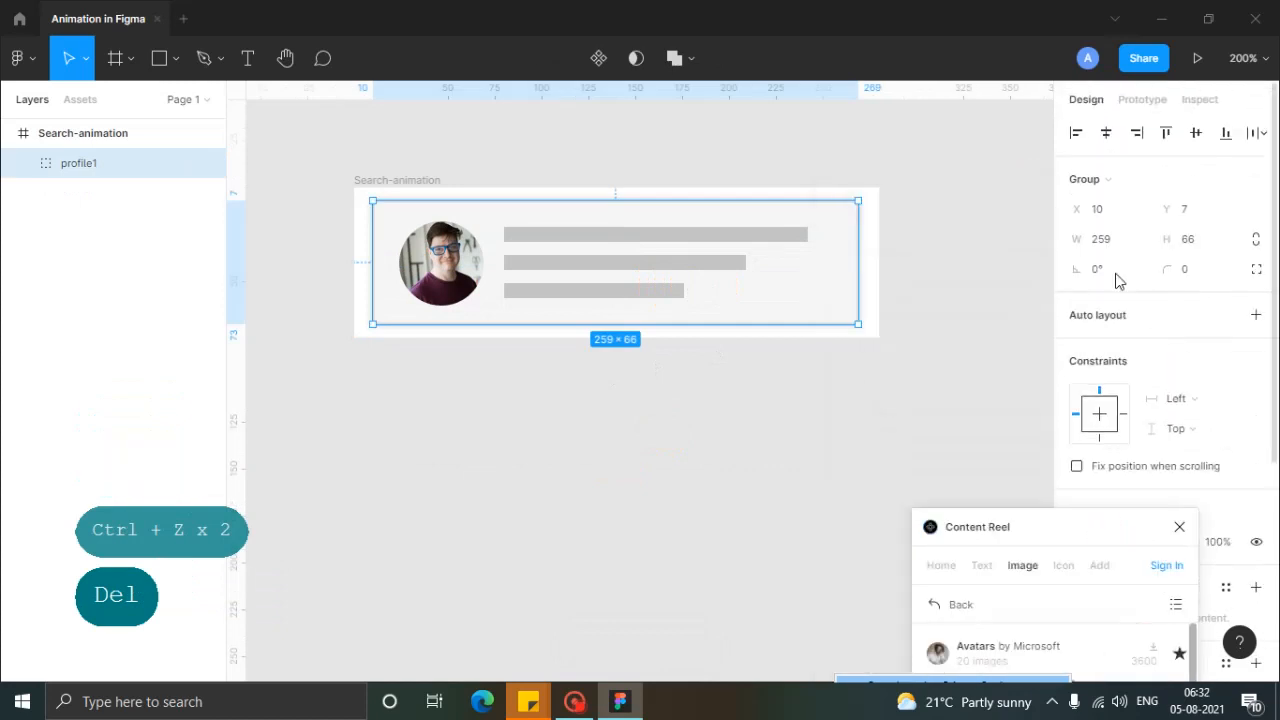
click(575, 185)
click(395, 180)
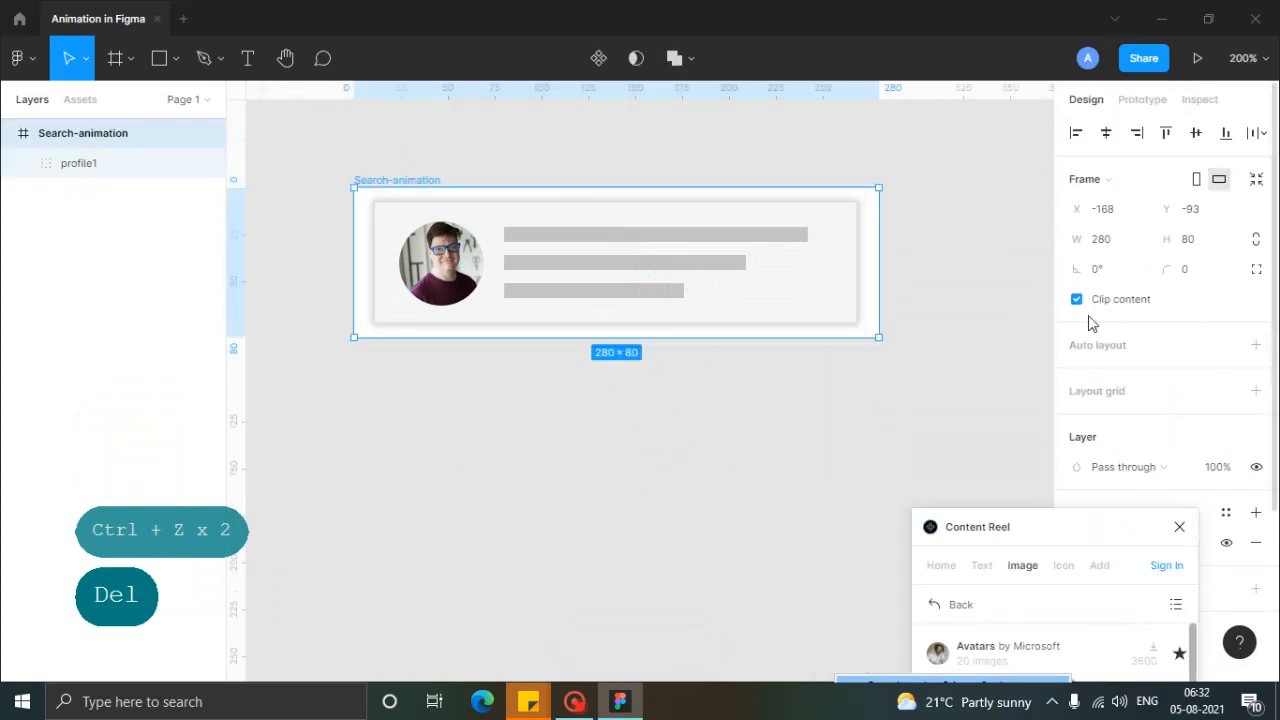
click(1077, 299)
click(807, 419)
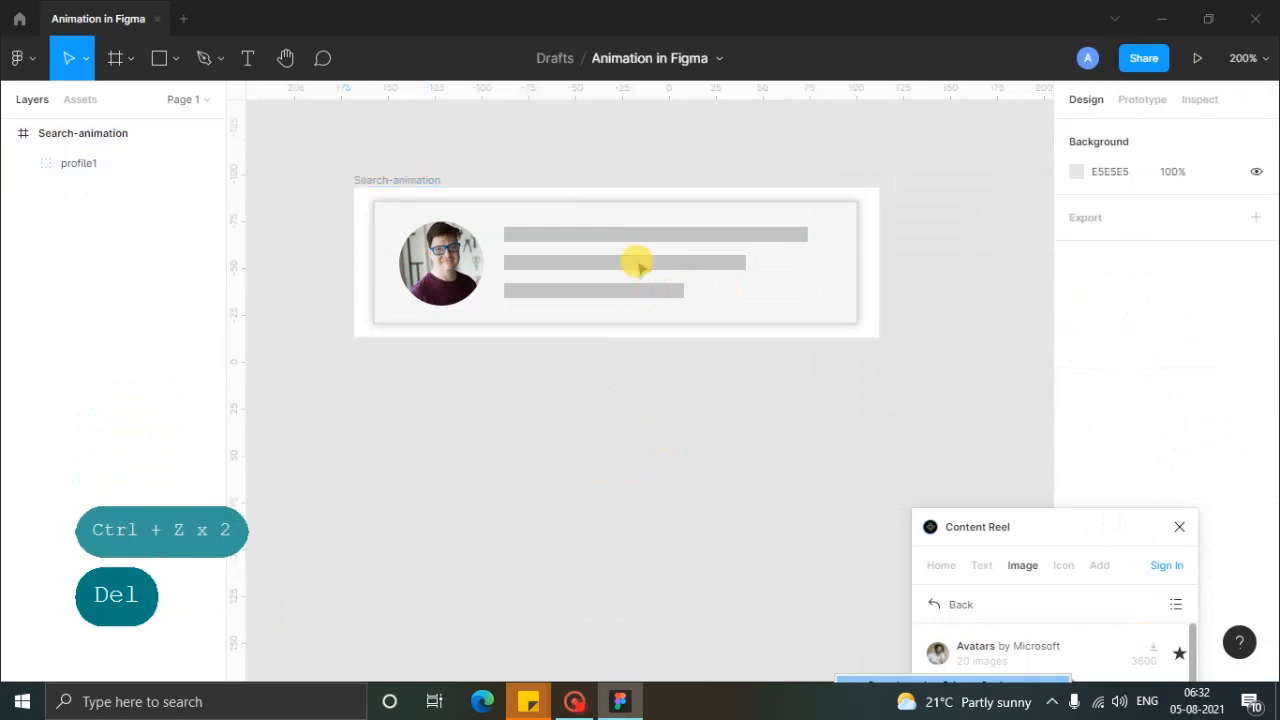
Step: Duplicate the profile1 card and place the copy straight below it, offset 72 units down from the original
click(637, 263)
key(ctrl+d)
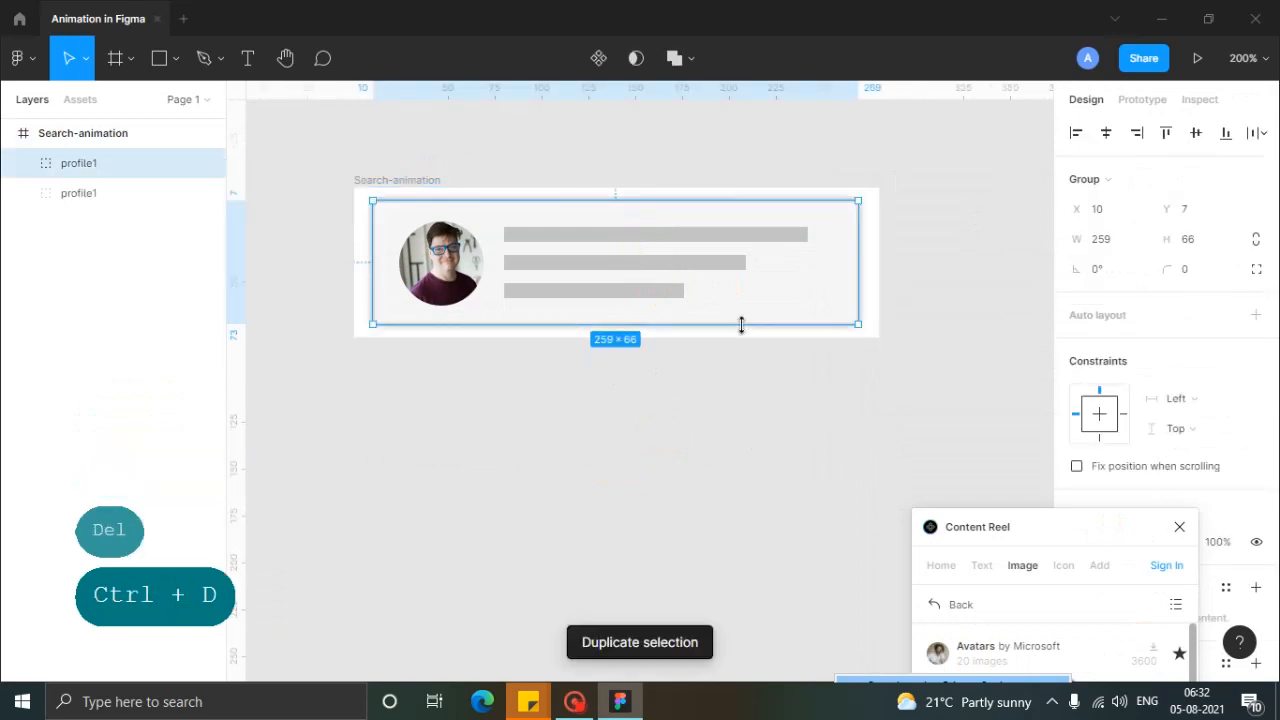
key(shift+Down)
key(shift+Down)
key(shift+Down)
key(shift+Down)
key(shift+Down)
key(shift+Down)
key(shift+Down)
key(shift+Down)
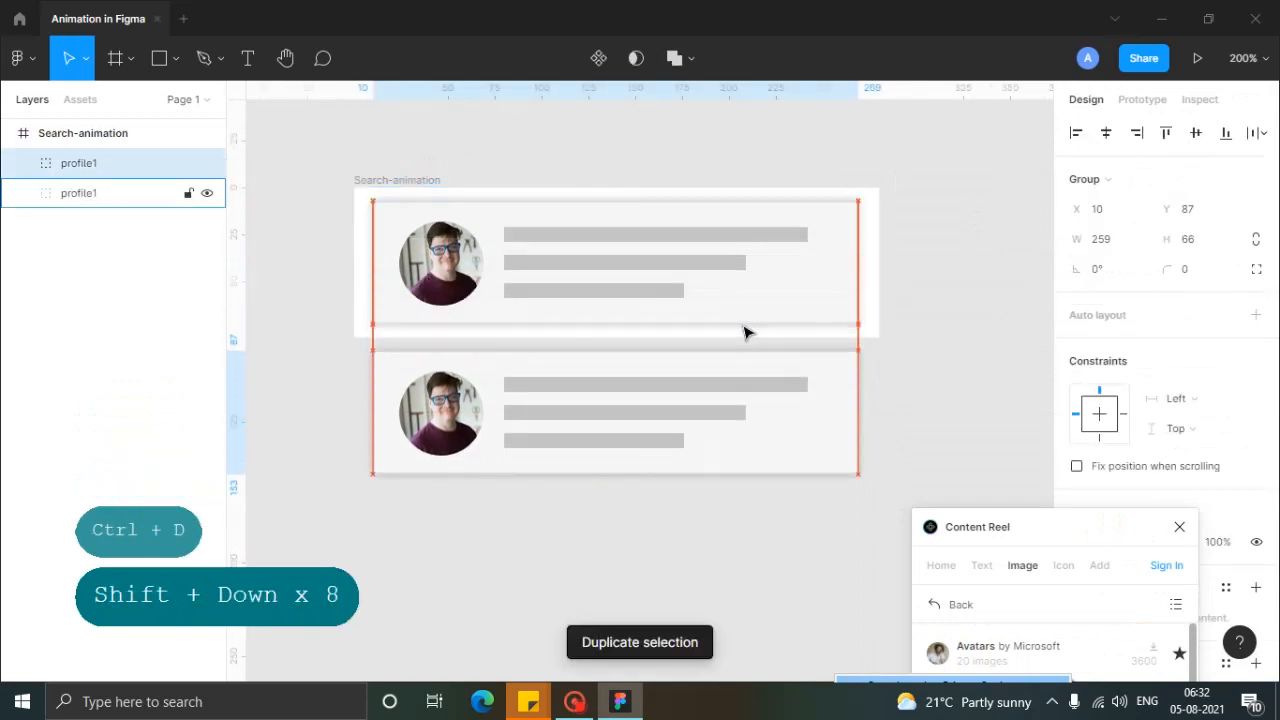
key(shift+Up)
key(Down)
key(Down)
key(Down)
key(Down)
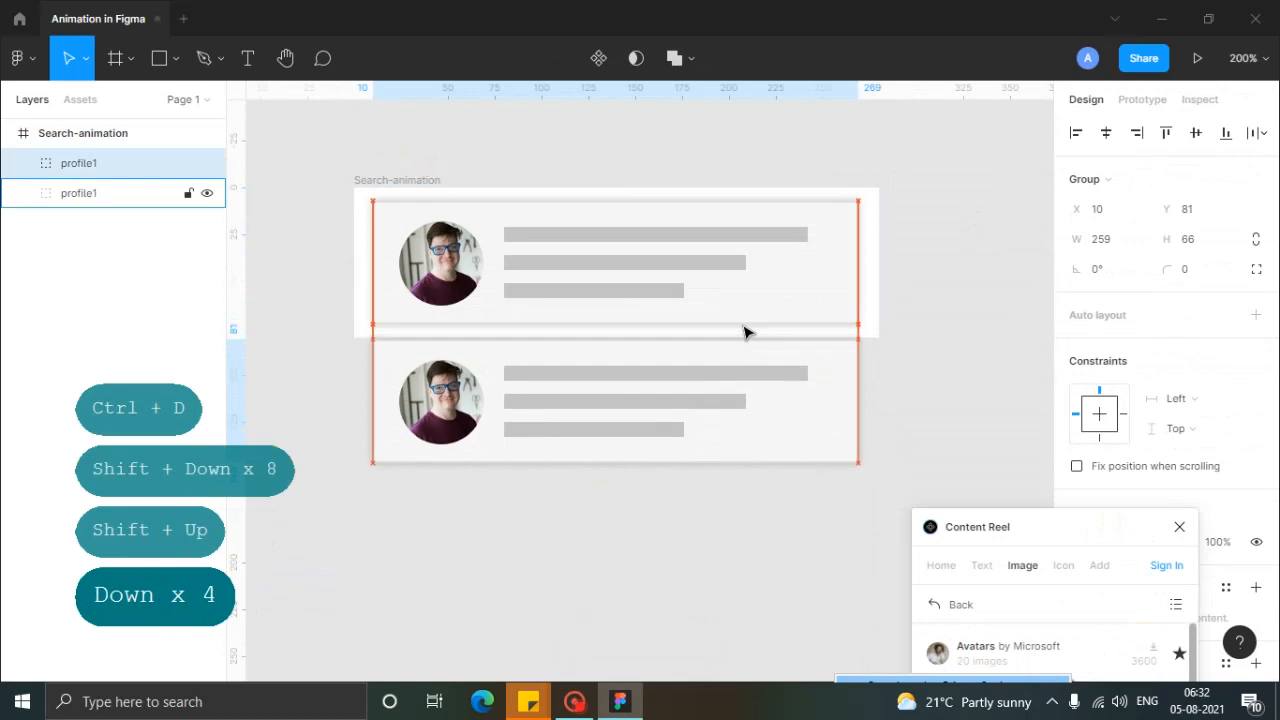
key(ctrl)
key(Up)
key(Up)
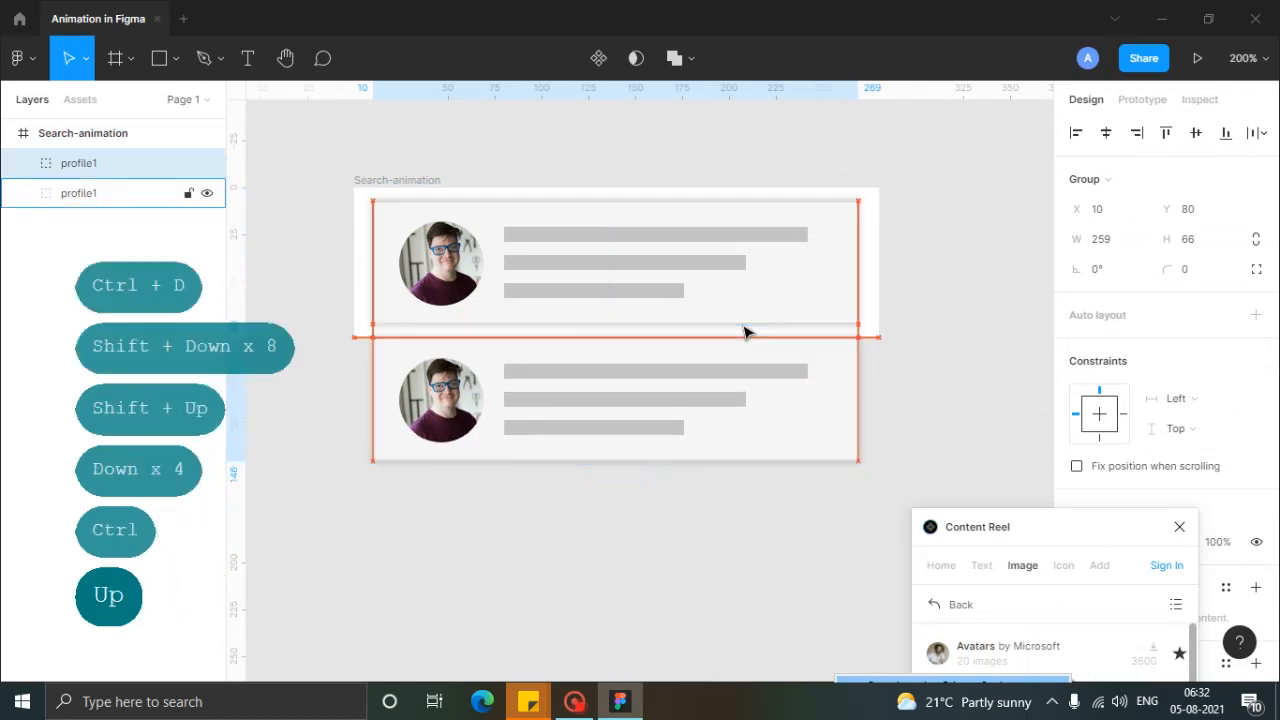
Step: Repeat the card duplication three more times at the same spacing to make a column of five cards
key(ctrl+d)
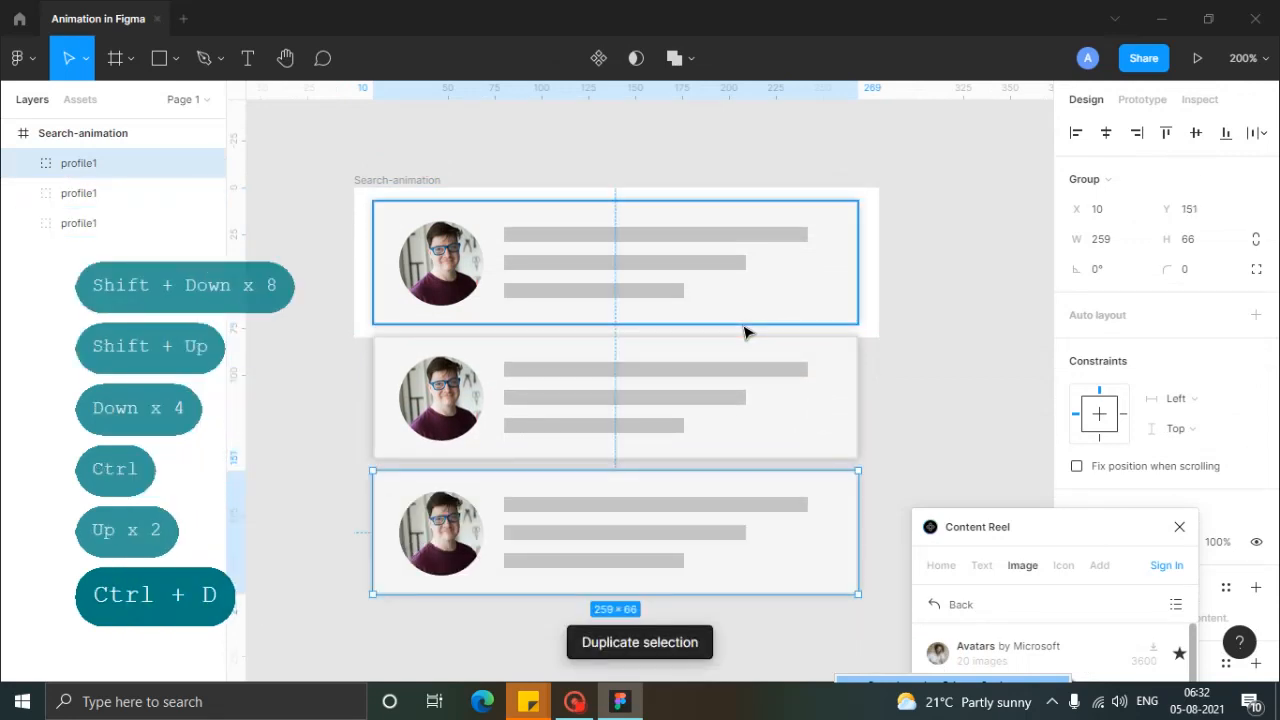
key(ctrl+d)
key(ctrl+d)
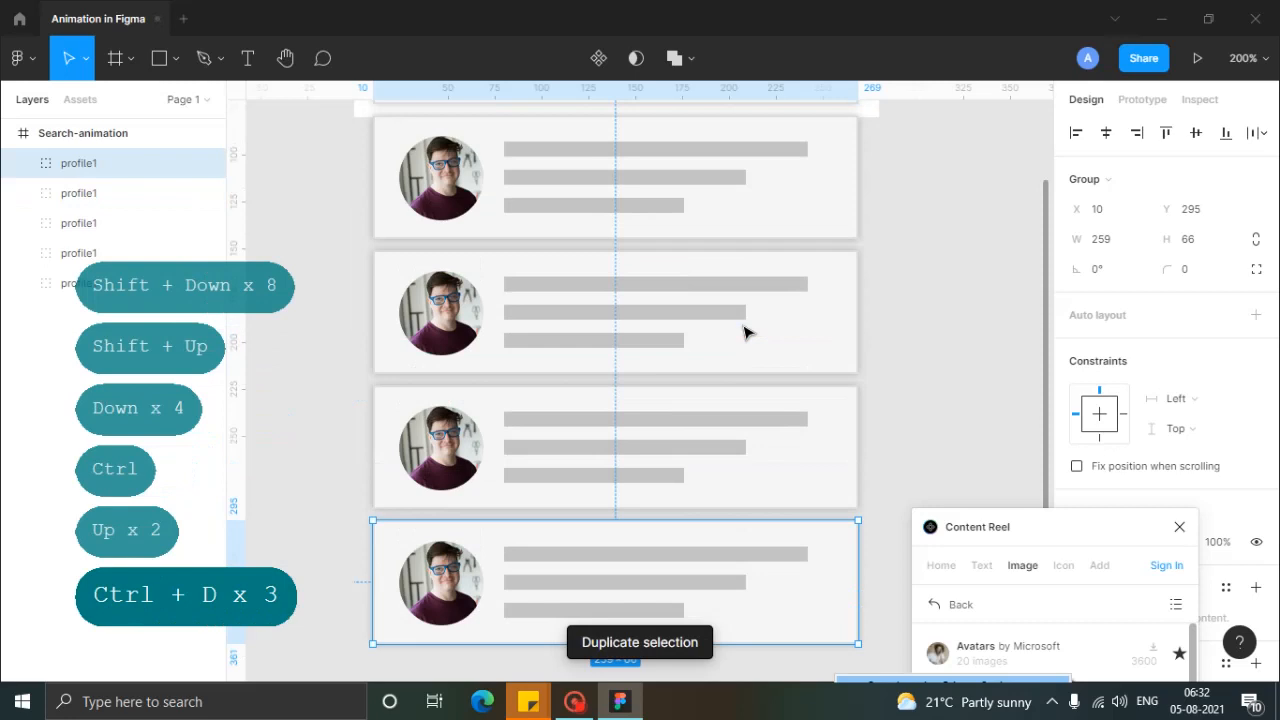
click(934, 294)
Step: Replace the second card's avatar with the man in a light blue shirt and the third's with the dark-haired man in a grey scarf
scroll(936, 297, up, 1)
drag(1036, 513, 1059, 241)
ctrl+click(443, 361)
click(1043, 503)
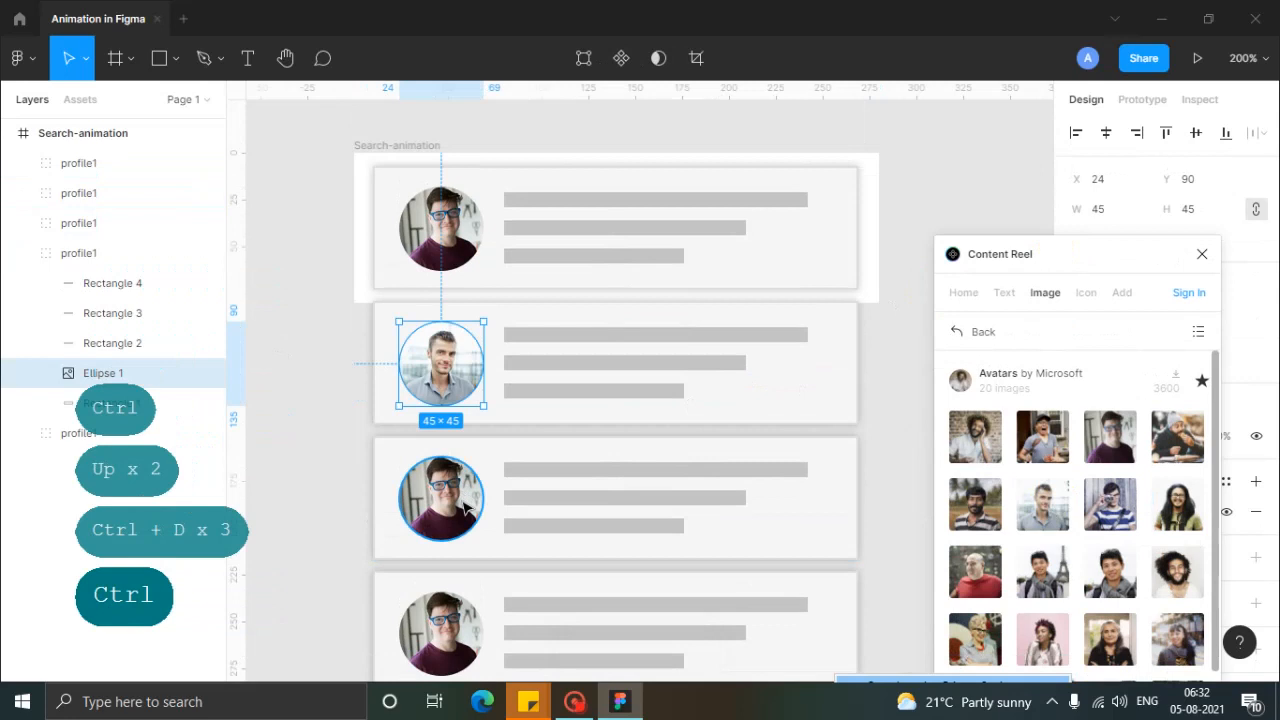
ctrl+click(465, 508)
click(1110, 571)
Step: Replace the fourth card's avatar with the bald man in red and the fifth's with the woman on a pink background
scroll(440, 500, down, 3)
ctrl+click(436, 503)
scroll(1083, 512, down, 1)
click(982, 542)
scroll(520, 500, down, 6)
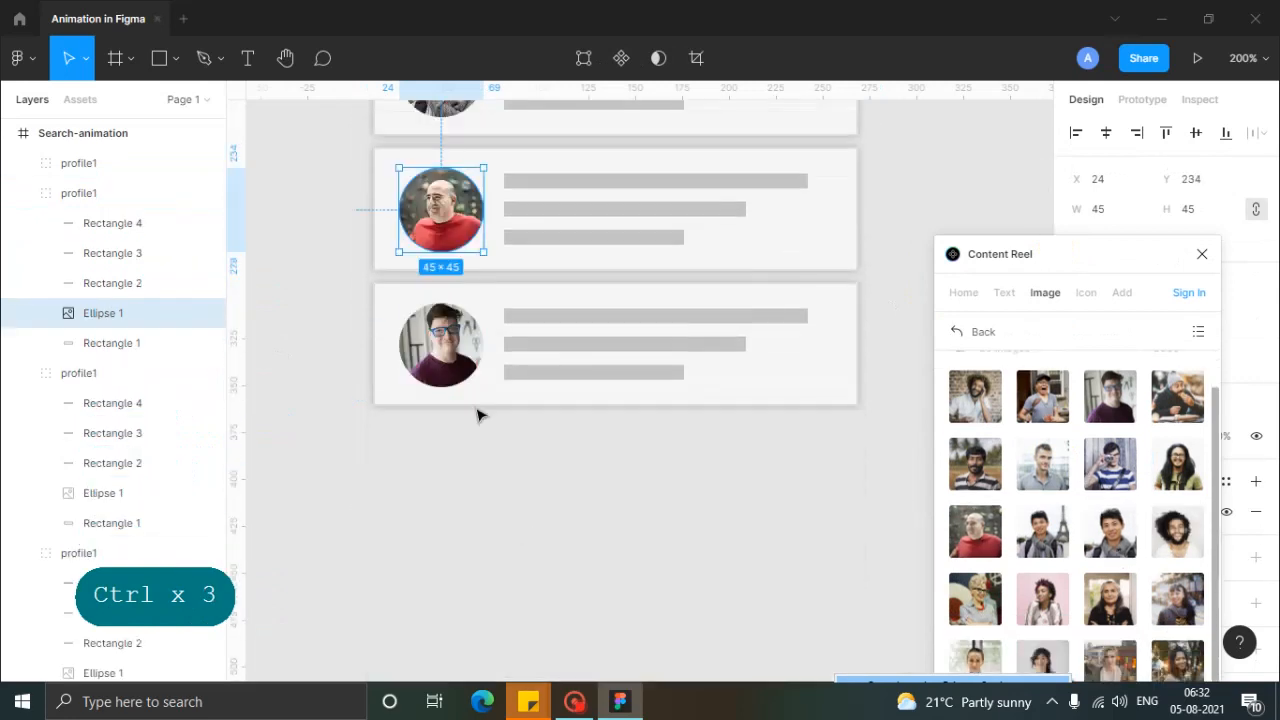
ctrl+click(466, 351)
click(1042, 600)
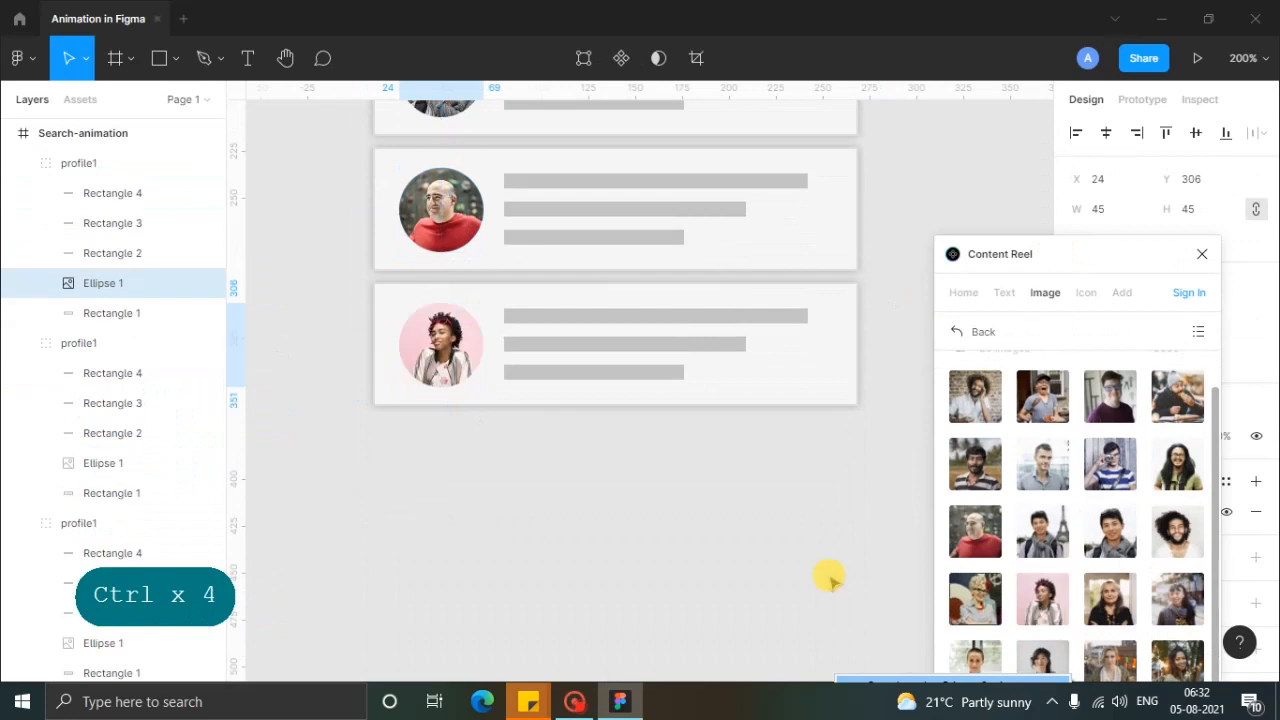
click(691, 531)
Step: Group all five profile1 cards, with their layers collapsed, and name the new group profiles
scroll(782, 517, up, 5)
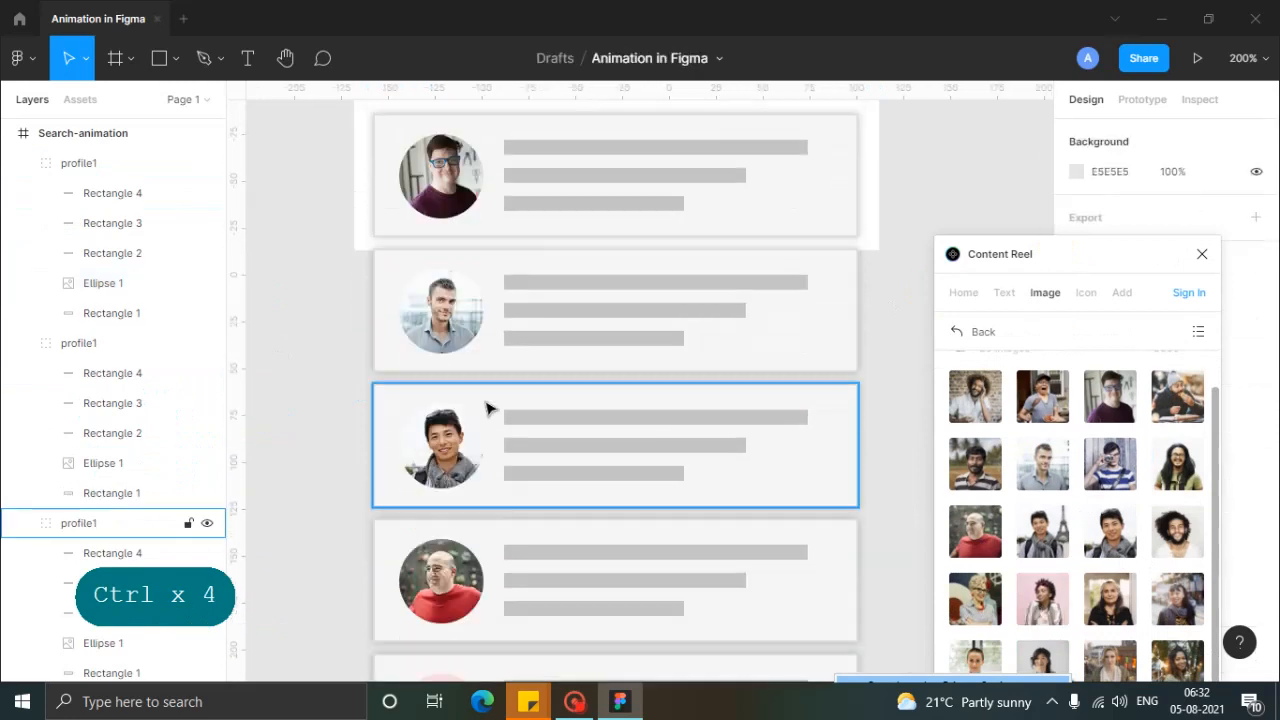
drag(325, 133, 878, 503)
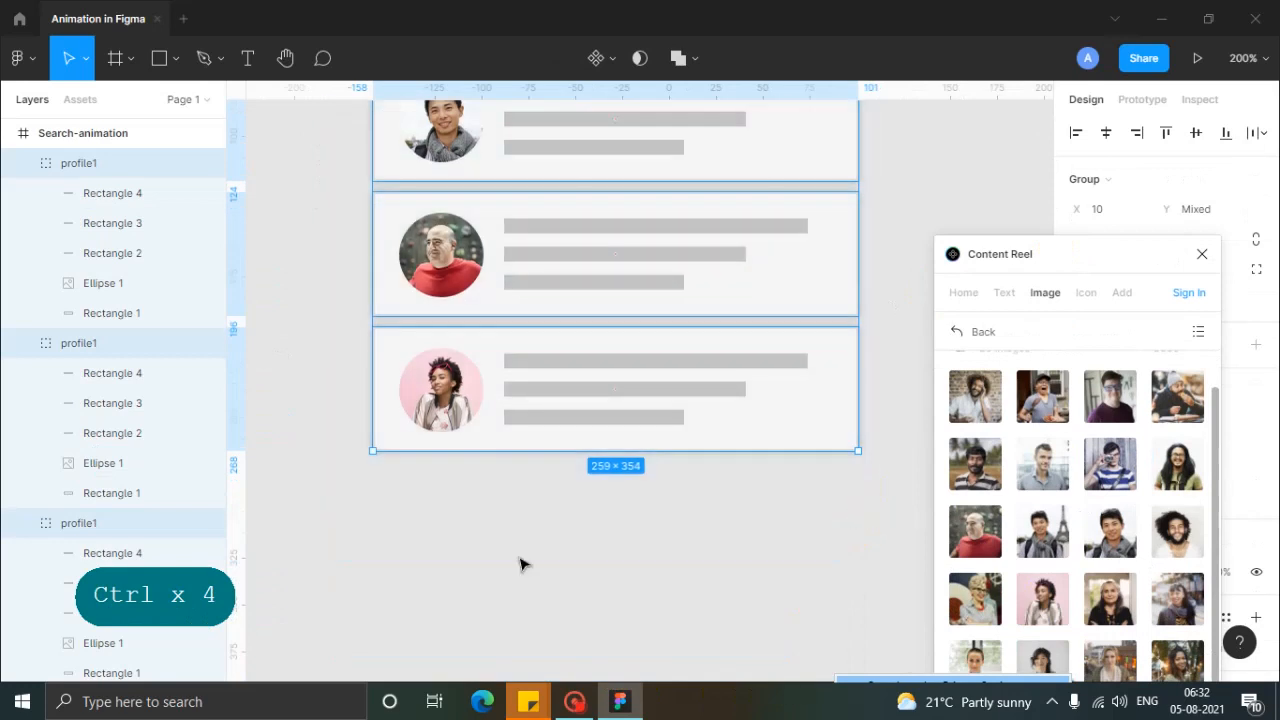
click(23, 163)
click(23, 194)
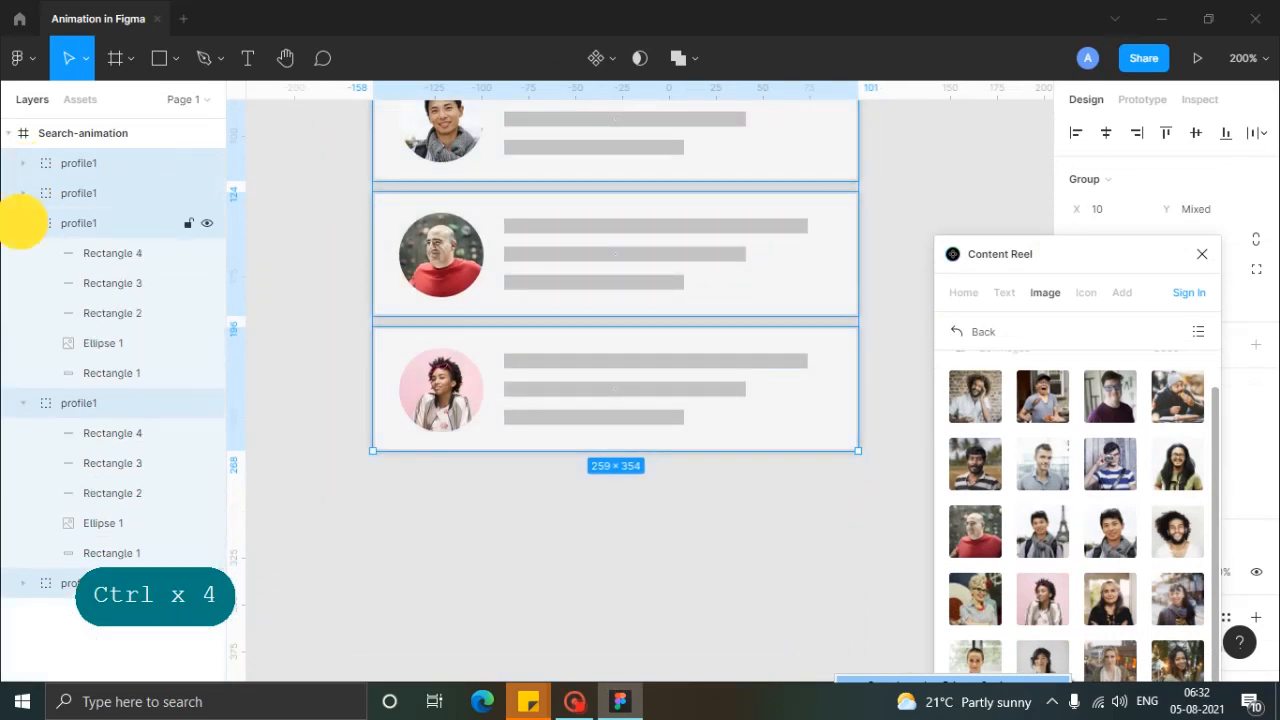
click(23, 223)
click(23, 253)
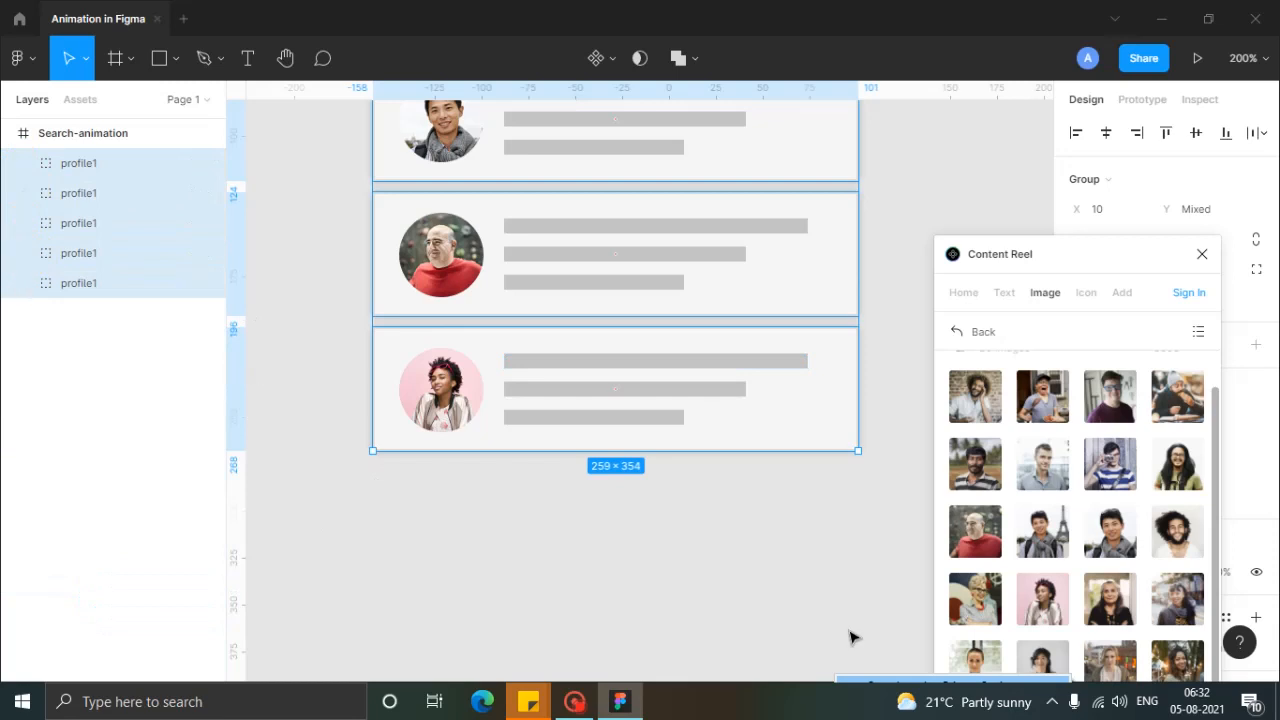
key(ctrl+g)
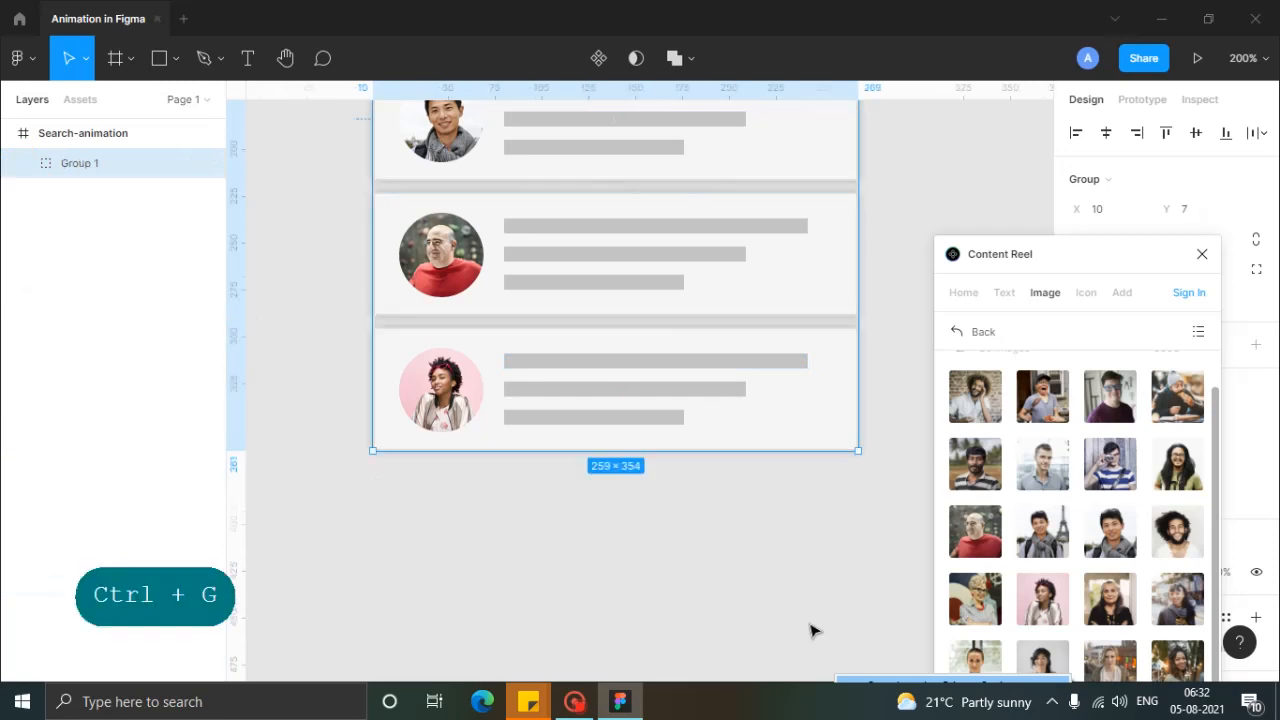
double_click(79, 162)
text(profiles)
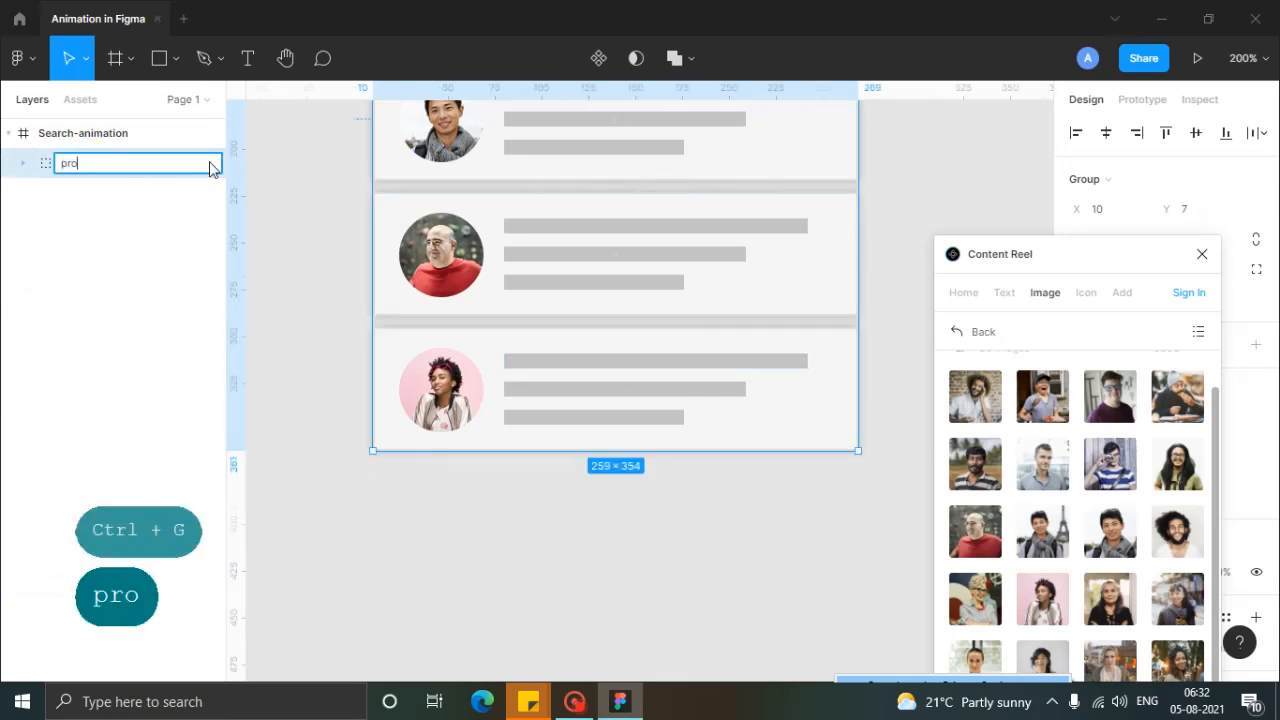
key(Return)
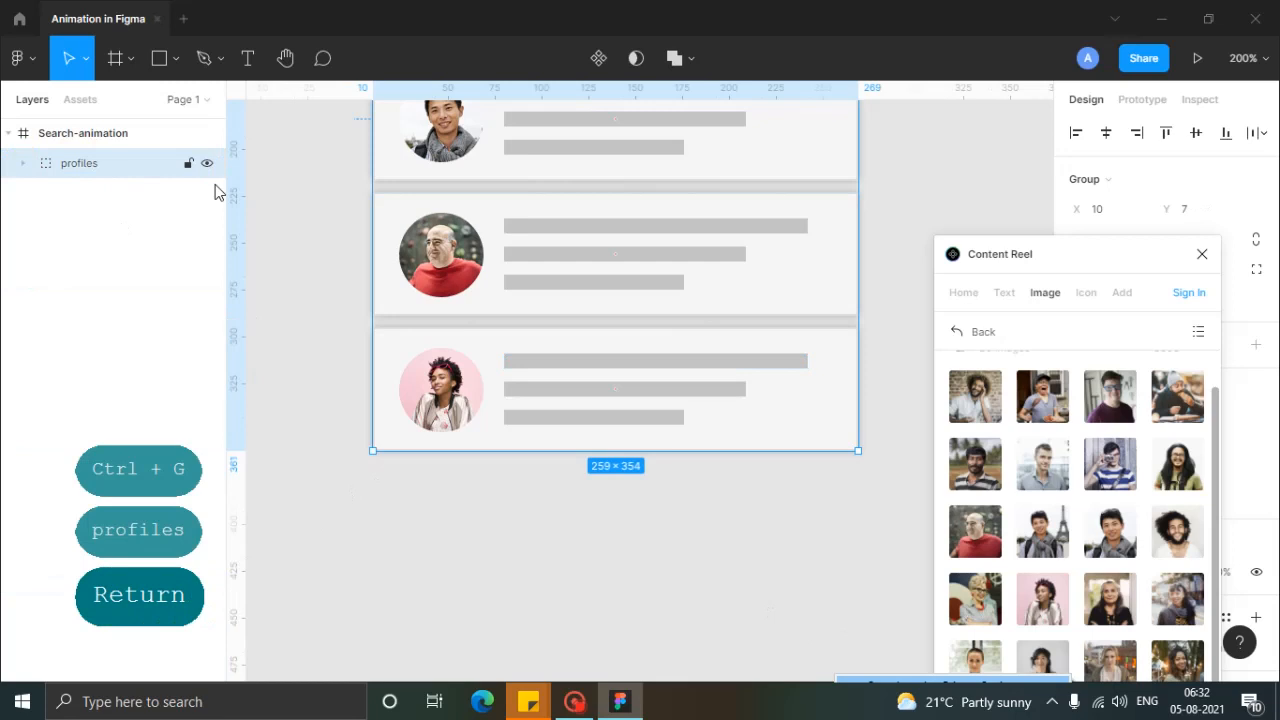
click(294, 230)
Step: Draw a rectangle about 280 by 79 over the Search-animation frame, covering the first card
scroll(690, 490, up, 5)
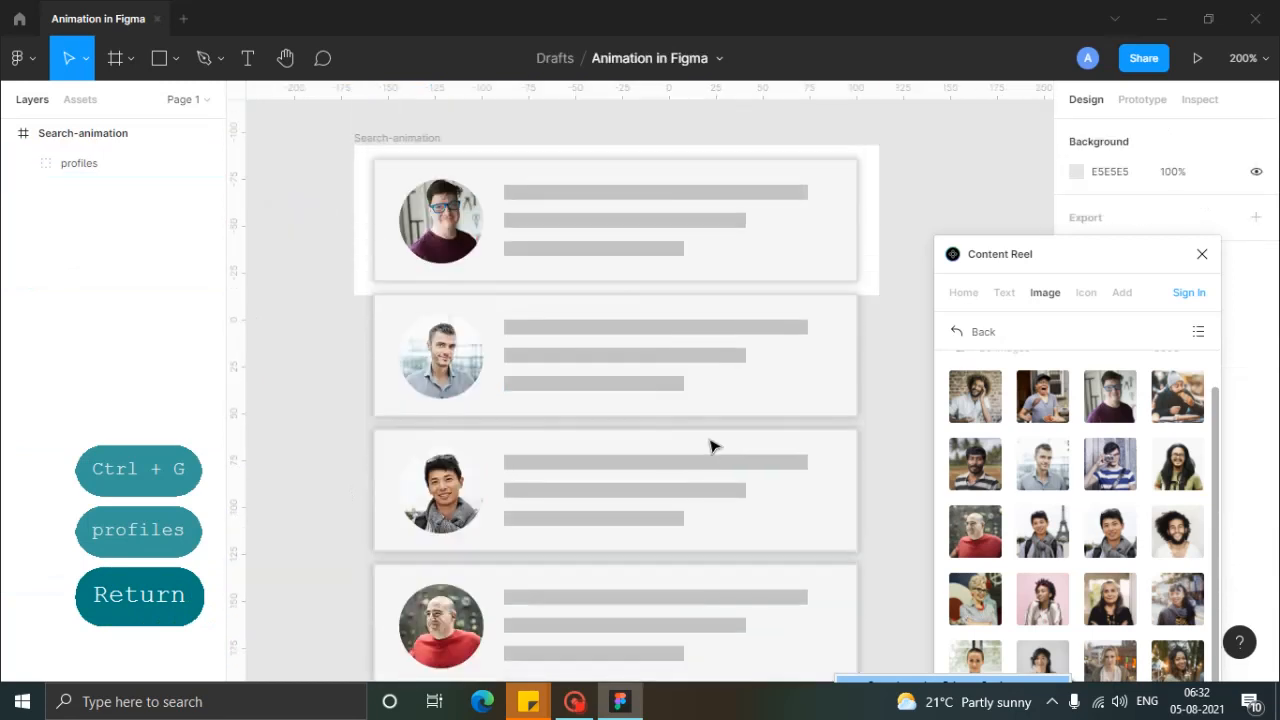
click(903, 174)
click(745, 248)
click(905, 173)
click(158, 58)
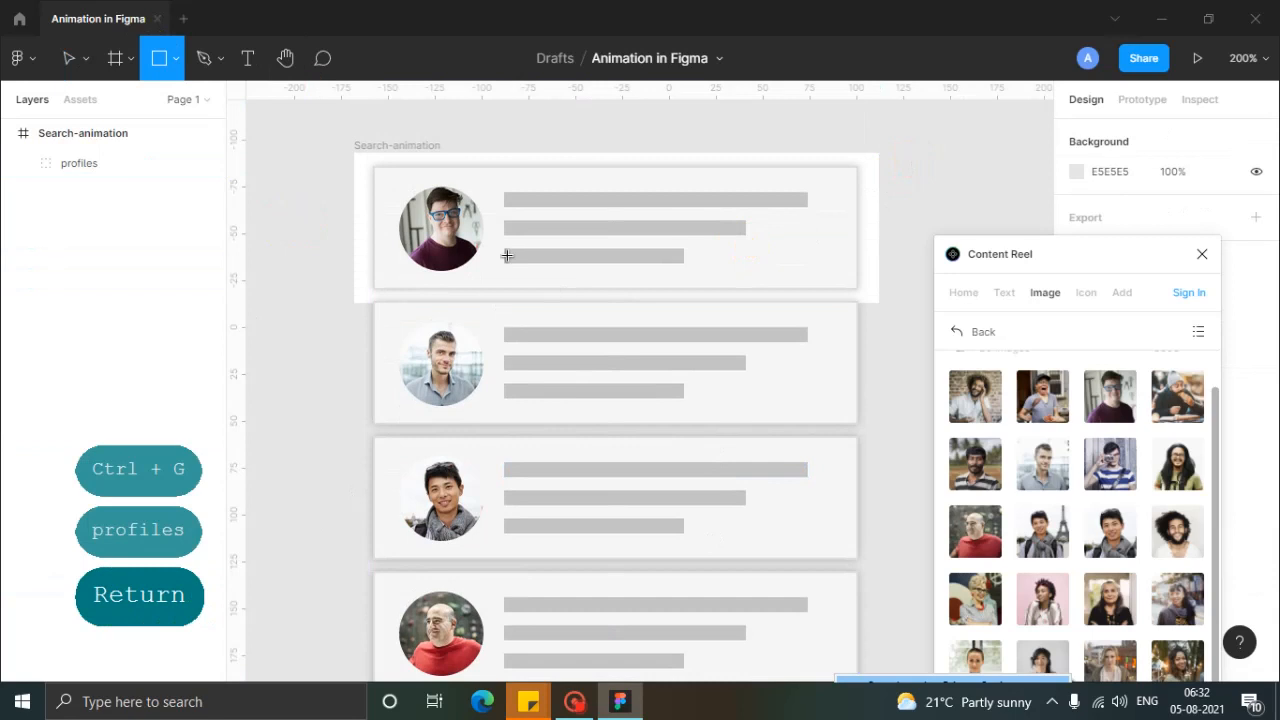
drag(355, 153, 877, 301)
key(shift)
click(893, 364)
click(795, 250)
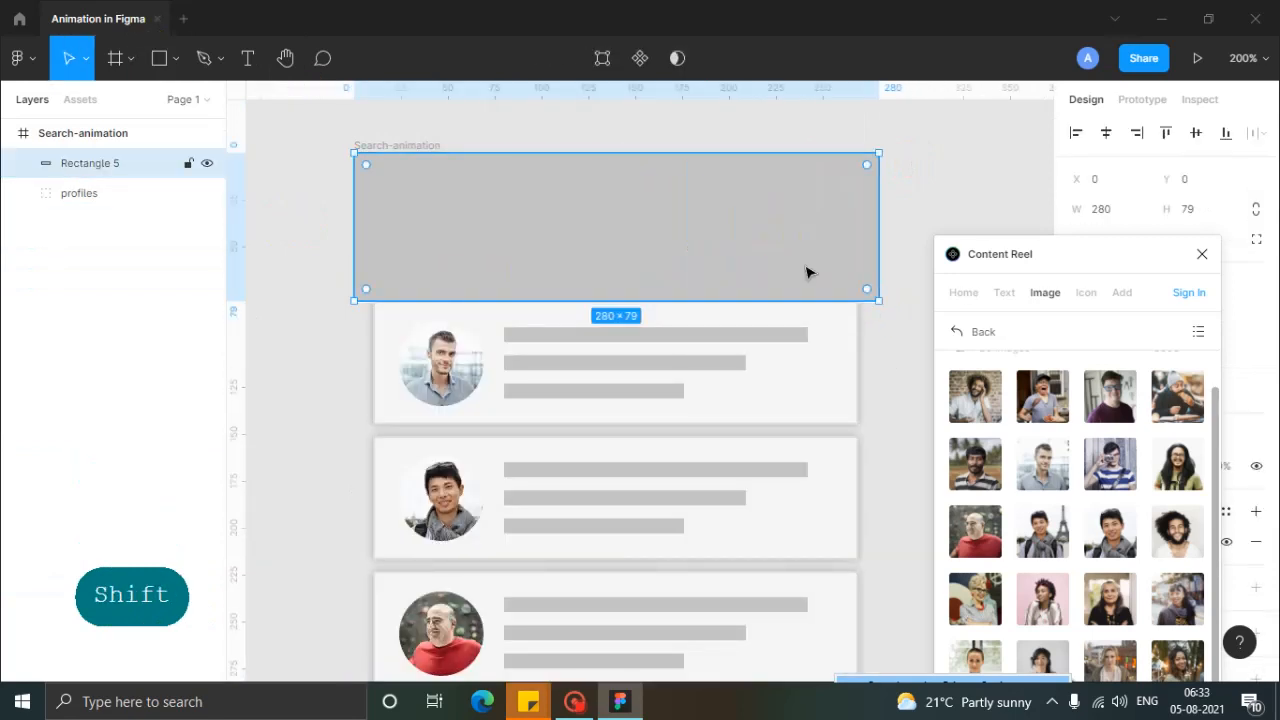
Step: Cut the gray rectangle and paste it inside the Search-animation frame, covering the first card
key(ctrl+x)
click(390, 145)
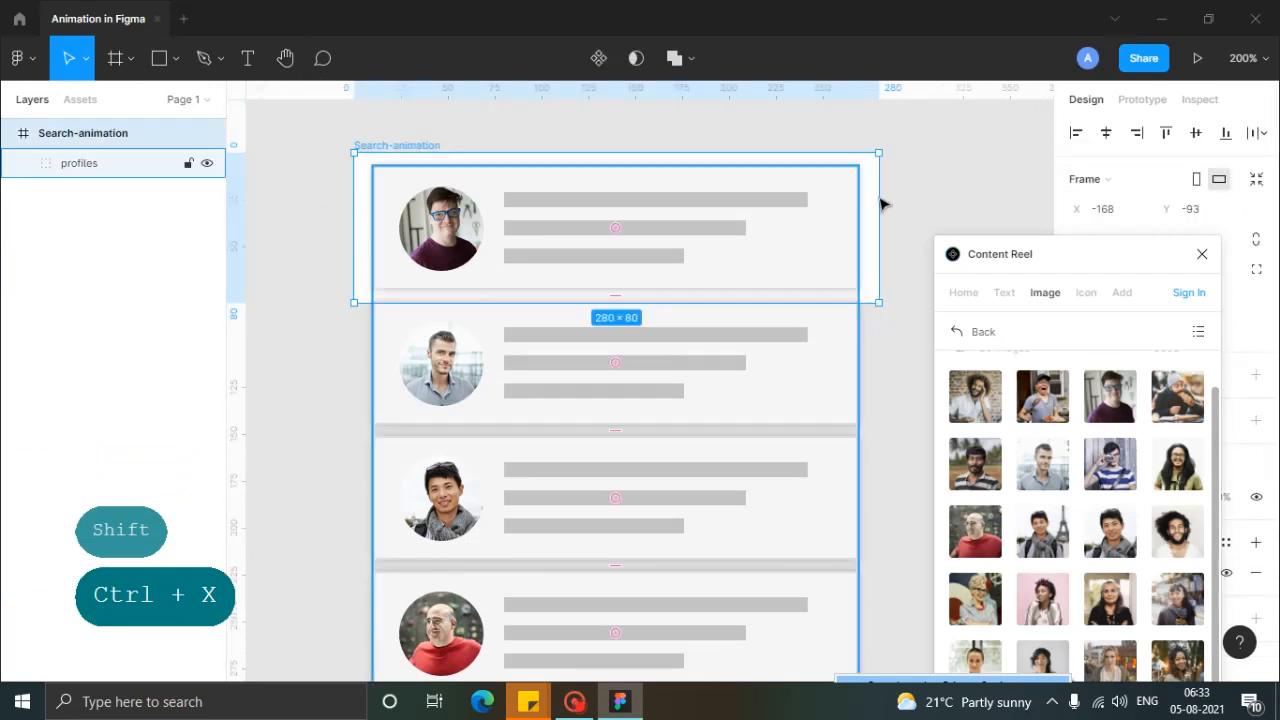
click(962, 167)
key(ctrl+v)
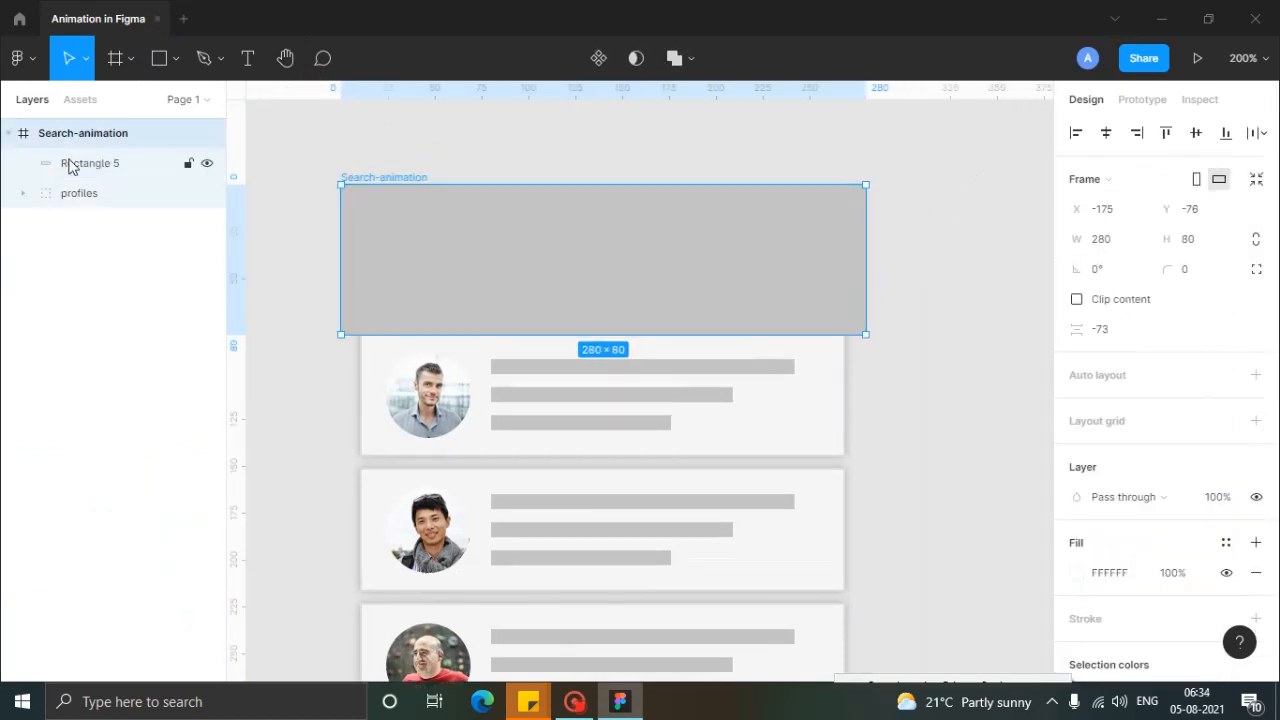
click(74, 164)
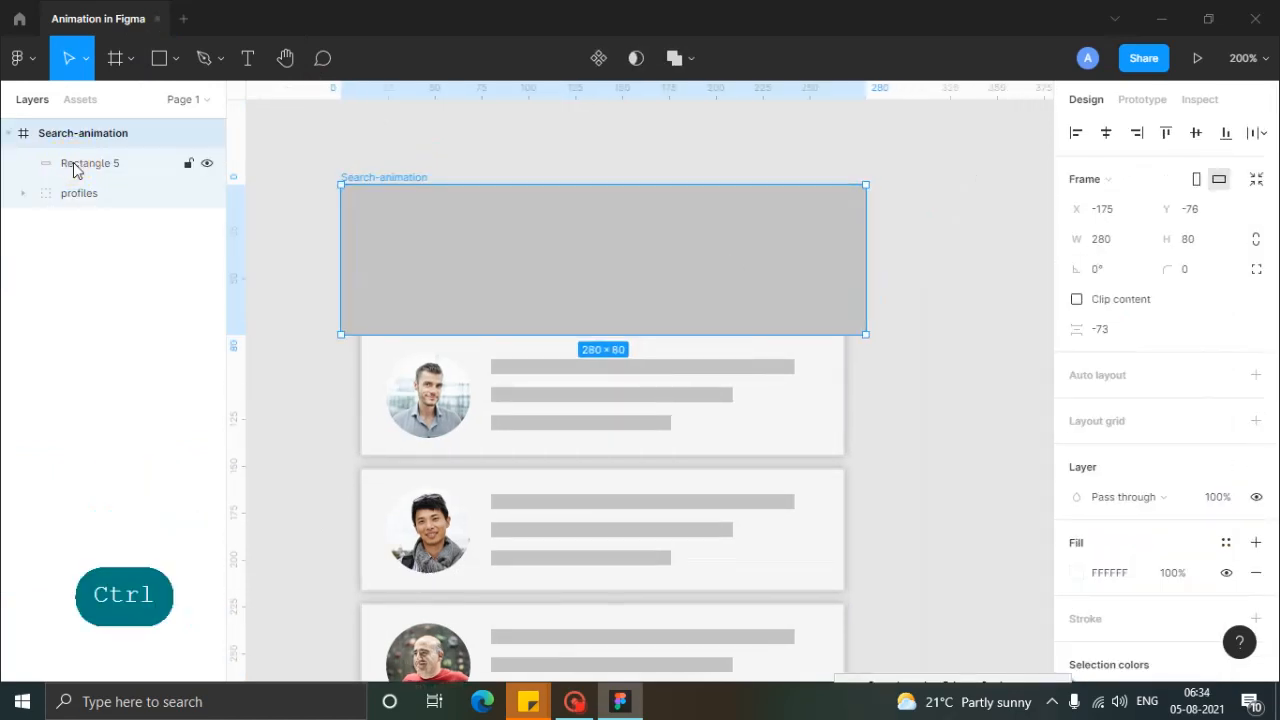
drag(654, 317, 703, 320)
key(ctrl+z)
click(957, 246)
click(849, 306)
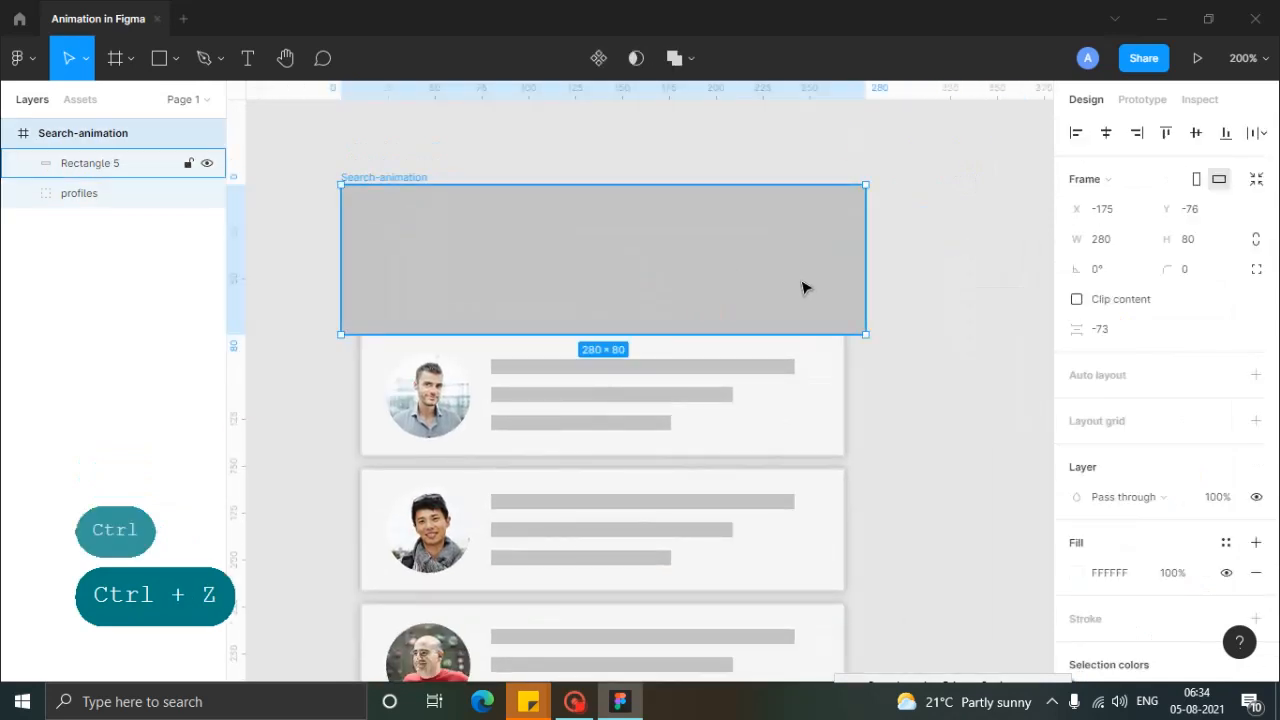
double_click(677, 296)
drag(580, 271, 777, 297)
key(ctrl+z)
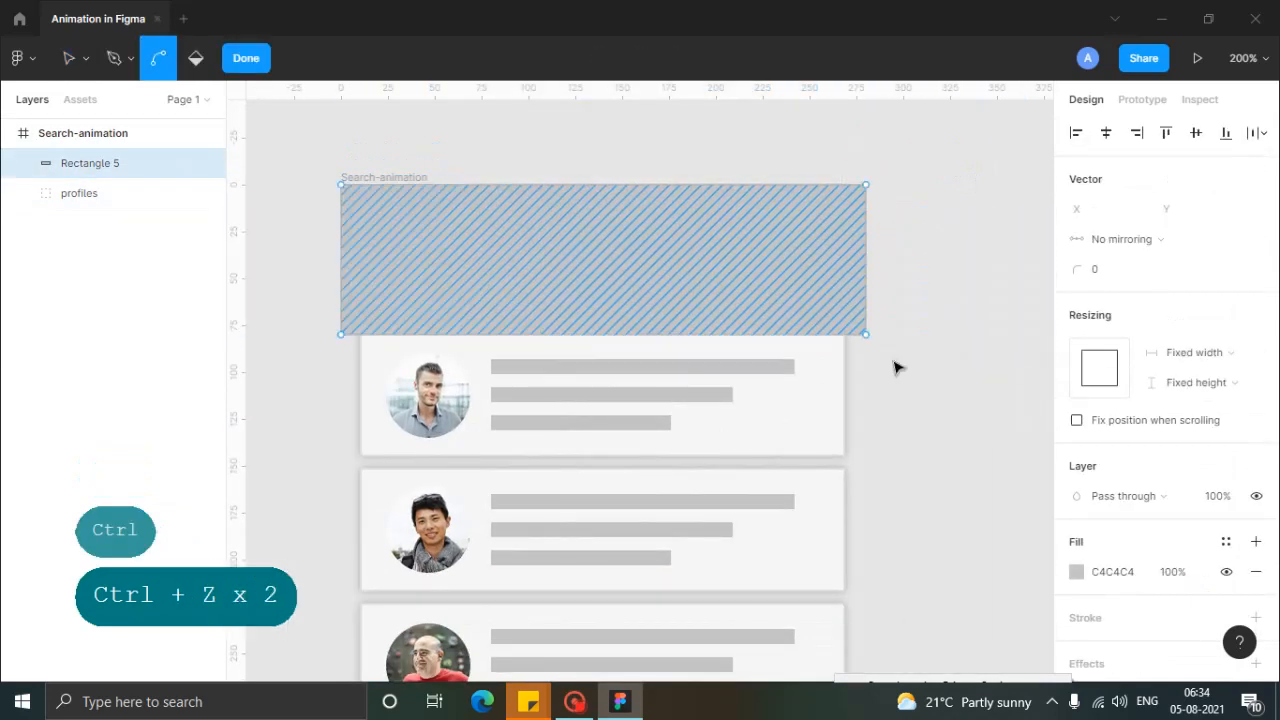
Step: Change the rectangle's fill to a linear gradient and add two intermediate stops near its start and end
click(1076, 572)
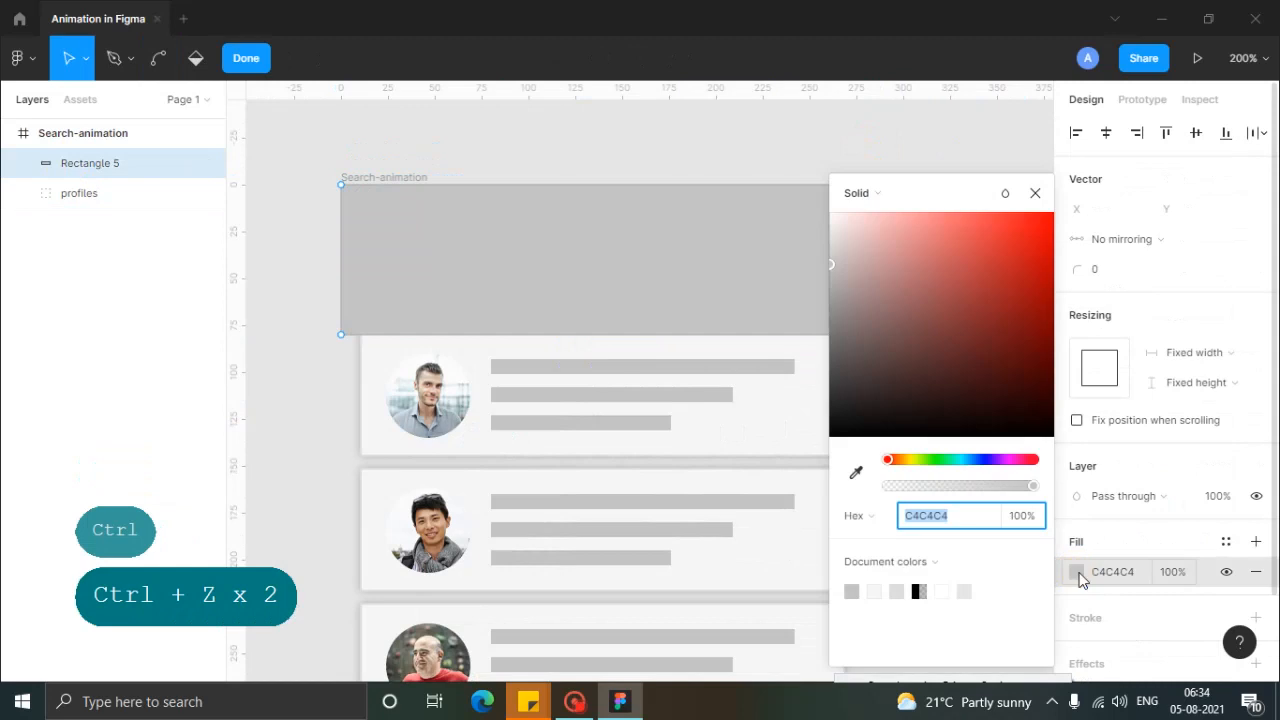
click(868, 190)
click(882, 216)
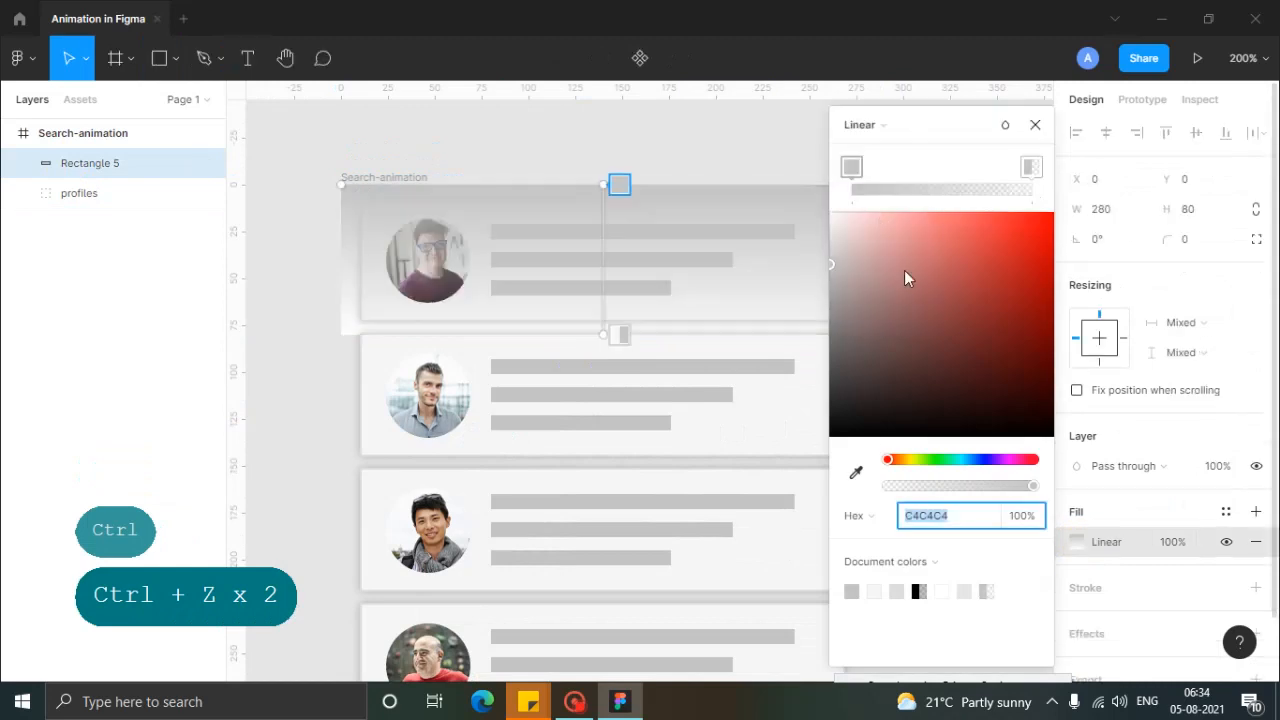
click(894, 180)
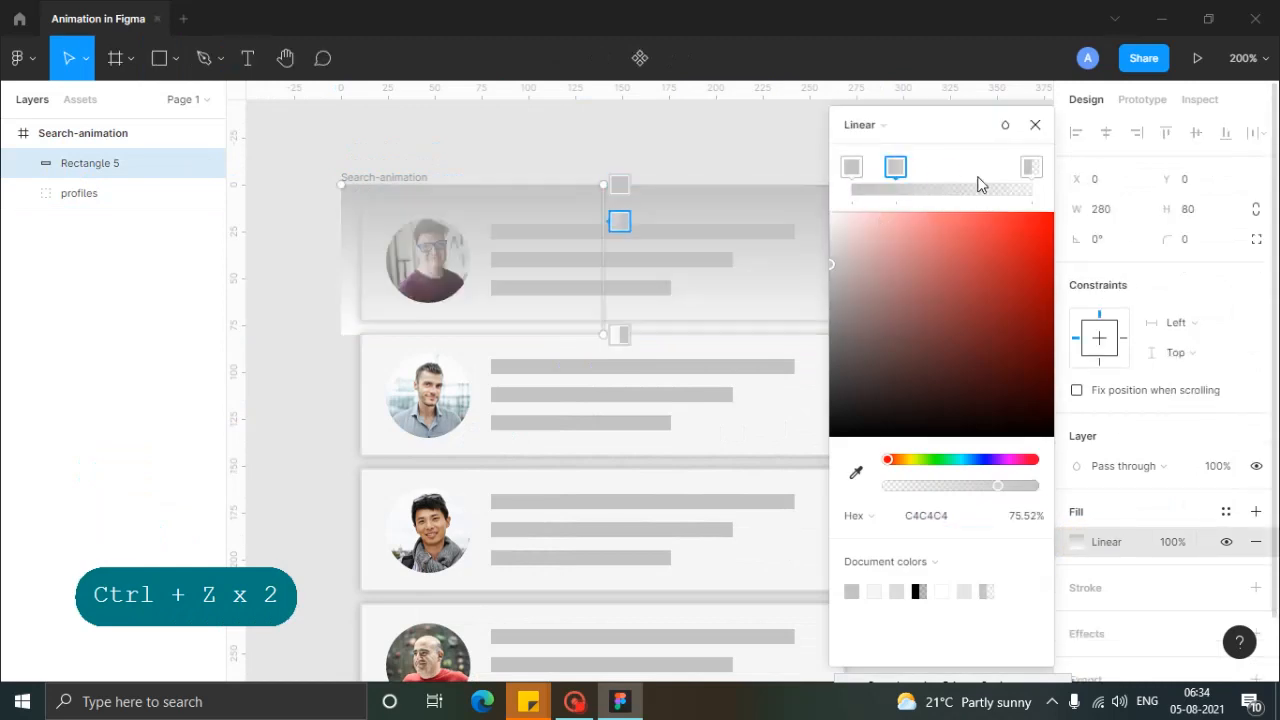
click(980, 186)
Step: Set both intermediate gradient stops to 100% opacity and the first stop to 0%, keeping the color C4C4C4
click(894, 167)
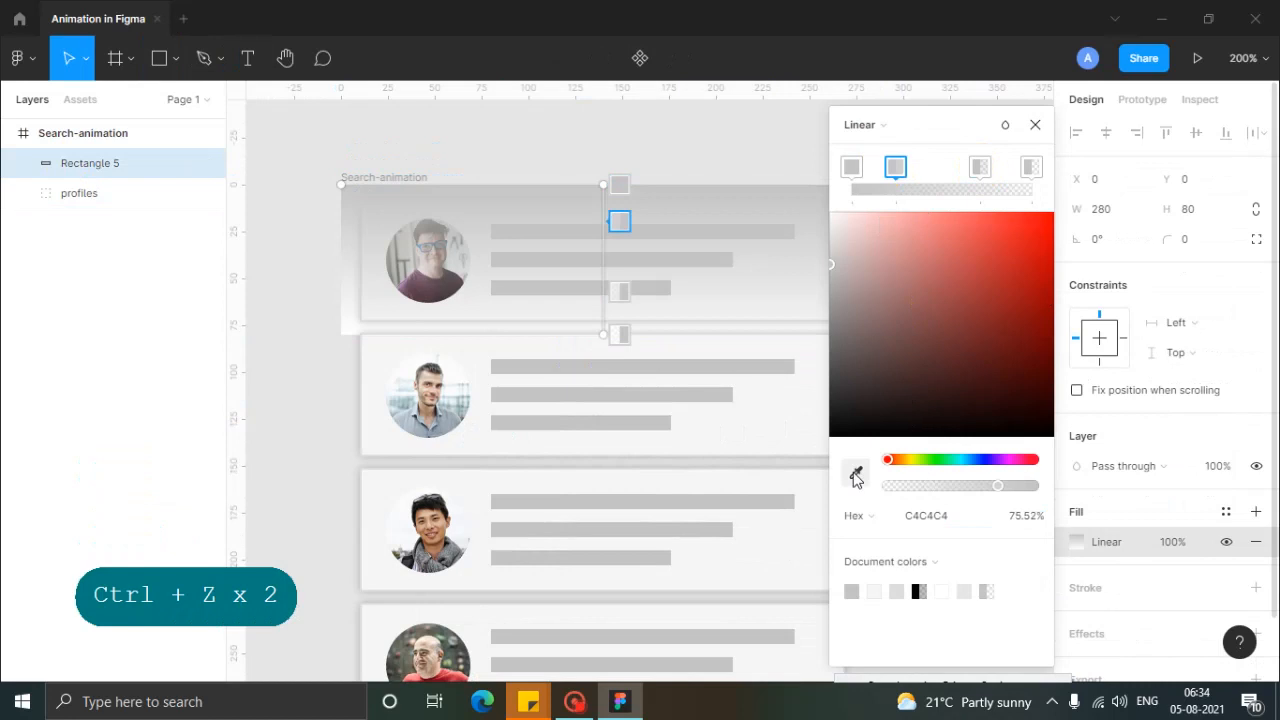
mouse_move(997, 488)
mouse_down()
mouse_move(986, 487)
mouse_move(1131, 497)
mouse_up()
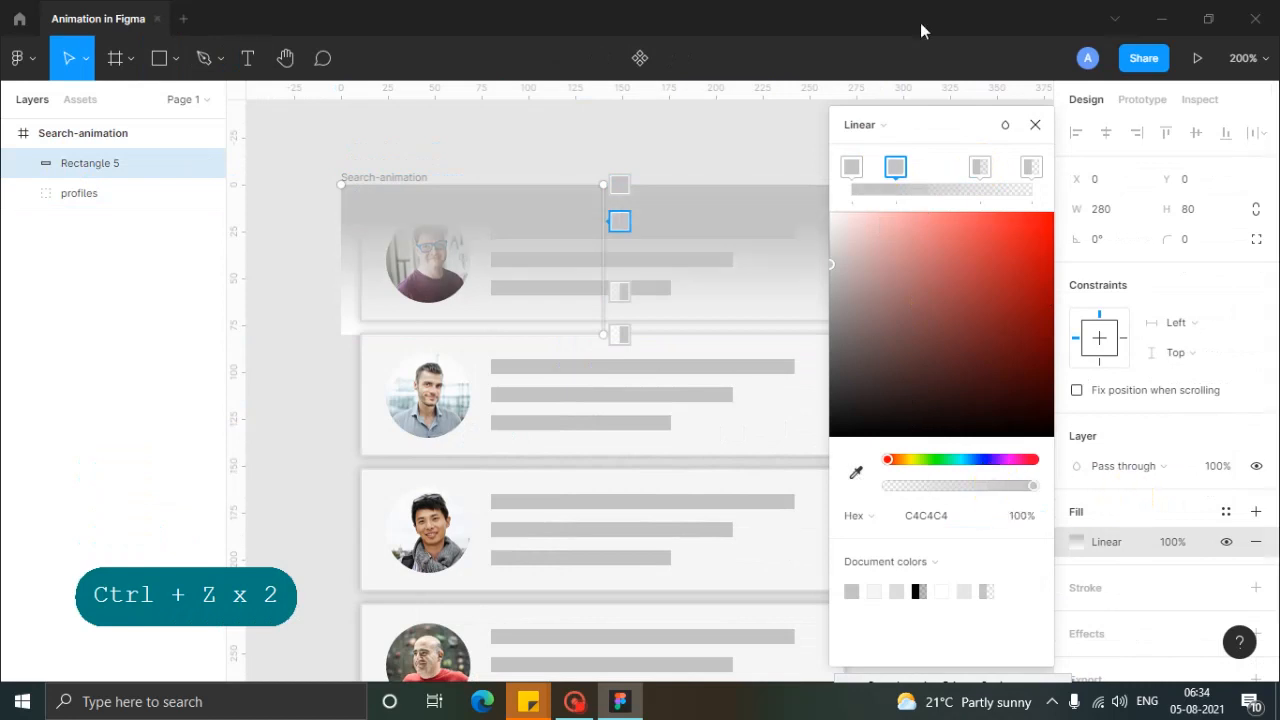
click(978, 166)
drag(941, 491, 1108, 500)
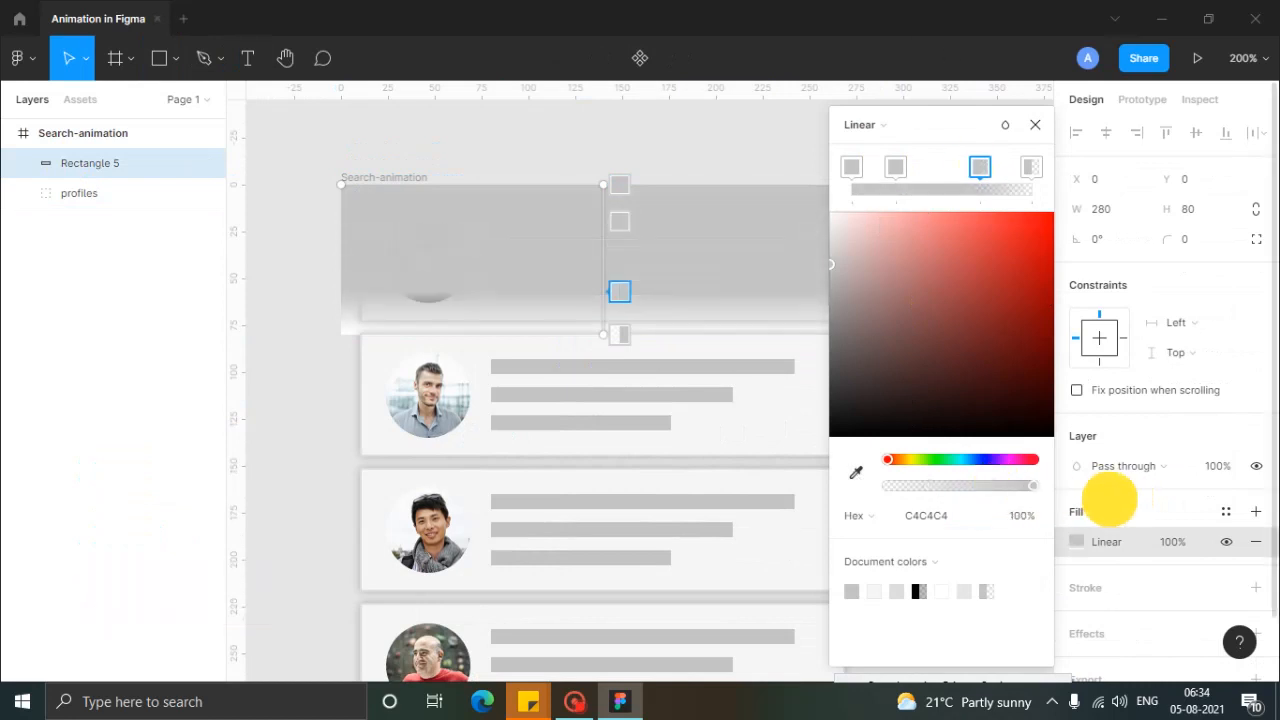
click(851, 167)
drag(1030, 487, 809, 491)
click(1031, 167)
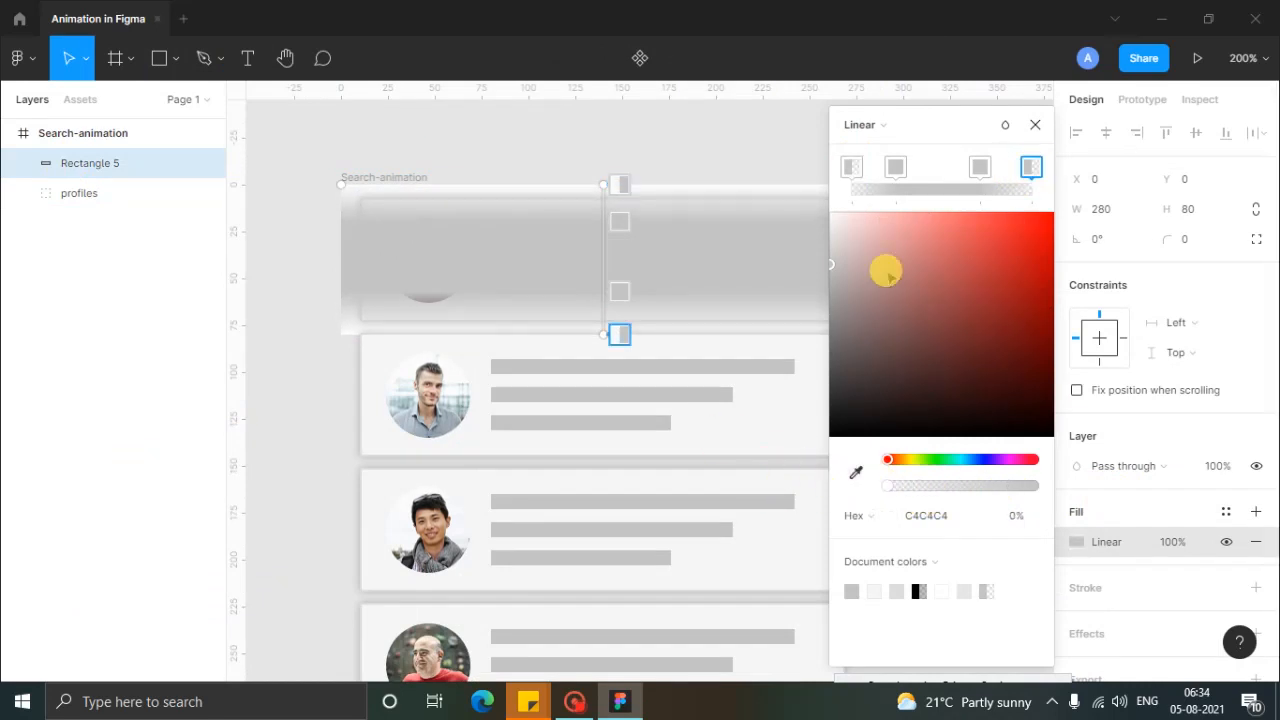
Step: Shift the two opaque gradient stops outward, closer to the rectangle's upper and lower edges, and finish editing the fill
drag(620, 219, 623, 209)
drag(622, 290, 624, 299)
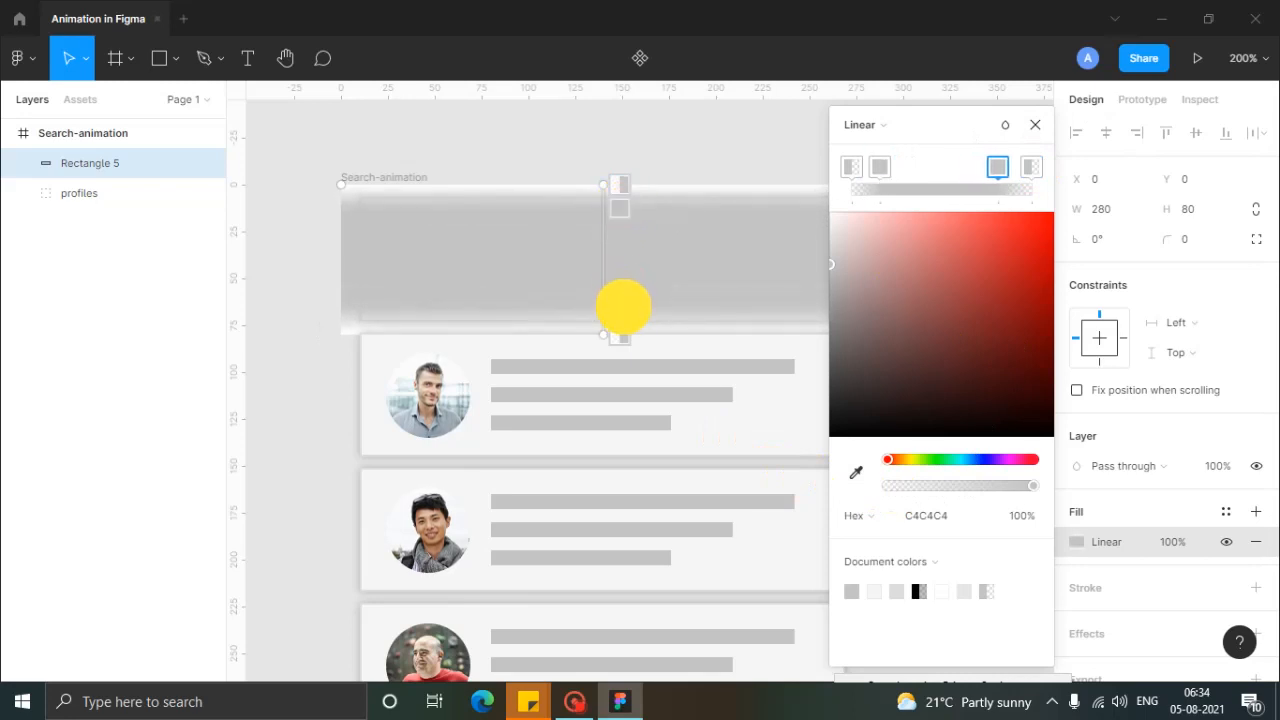
click(624, 336)
drag(626, 330, 625, 337)
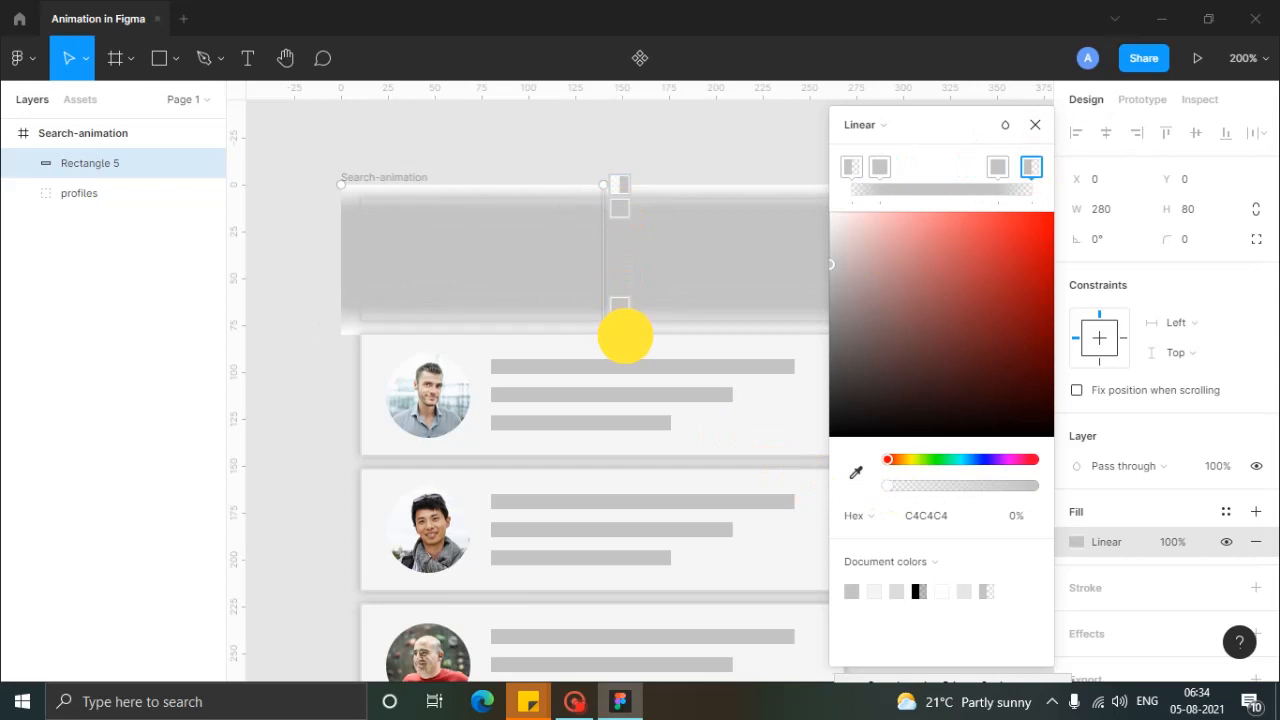
click(1035, 124)
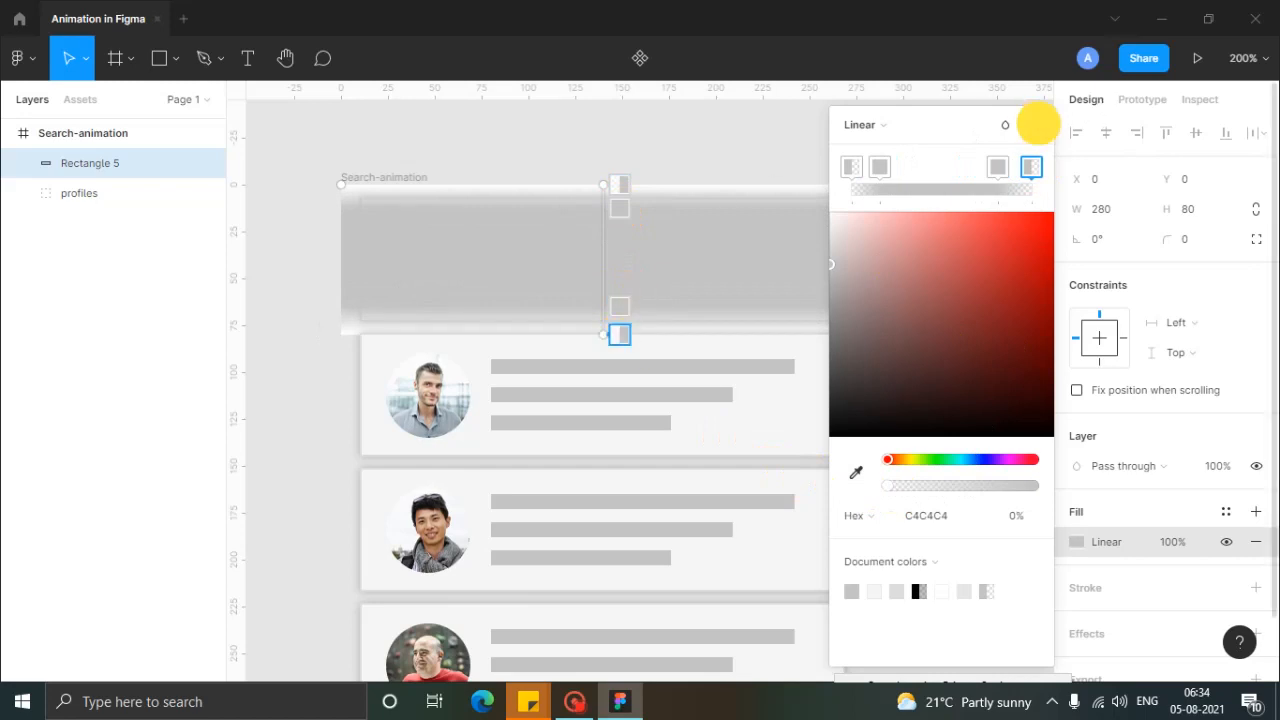
Step: Move the Rectangle 5 layer beneath the profiles group in the Search-animation frame
click(664, 264)
click(94, 163)
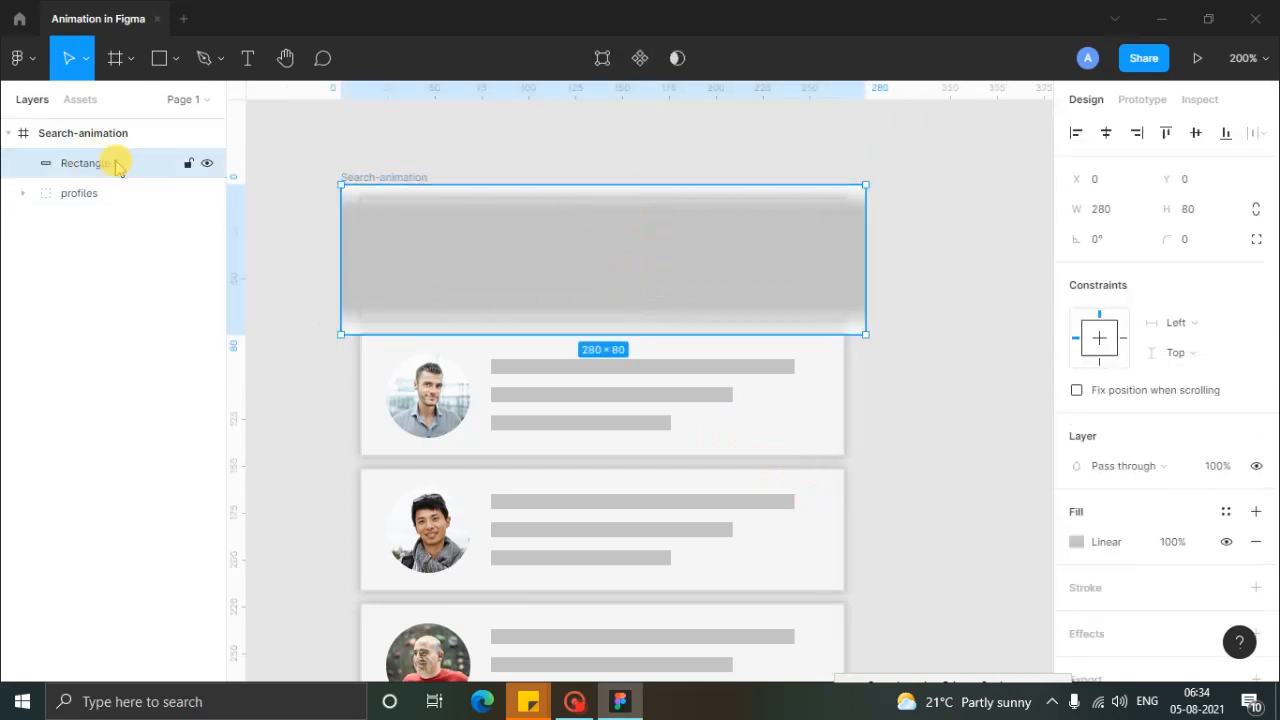
drag(107, 170, 108, 195)
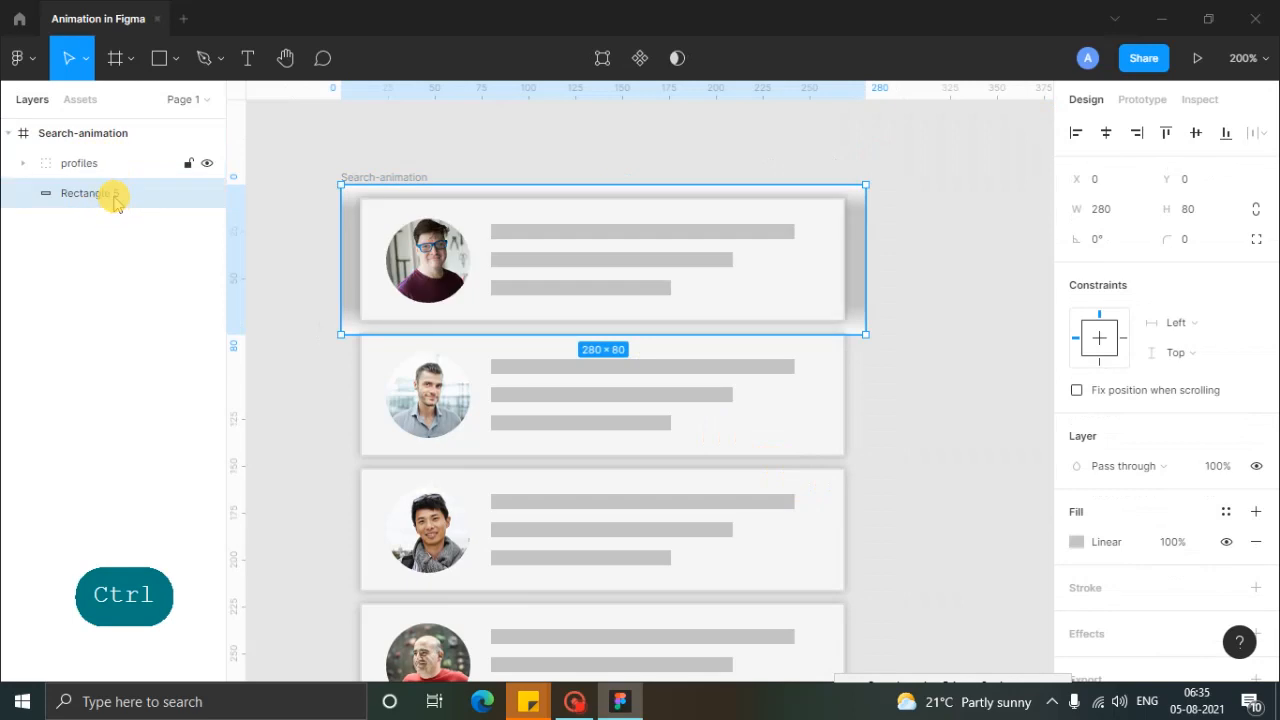
click(115, 207)
click(116, 206)
Step: Use Rectangle 5 as a mask for the profiles group
shift+click(109, 163)
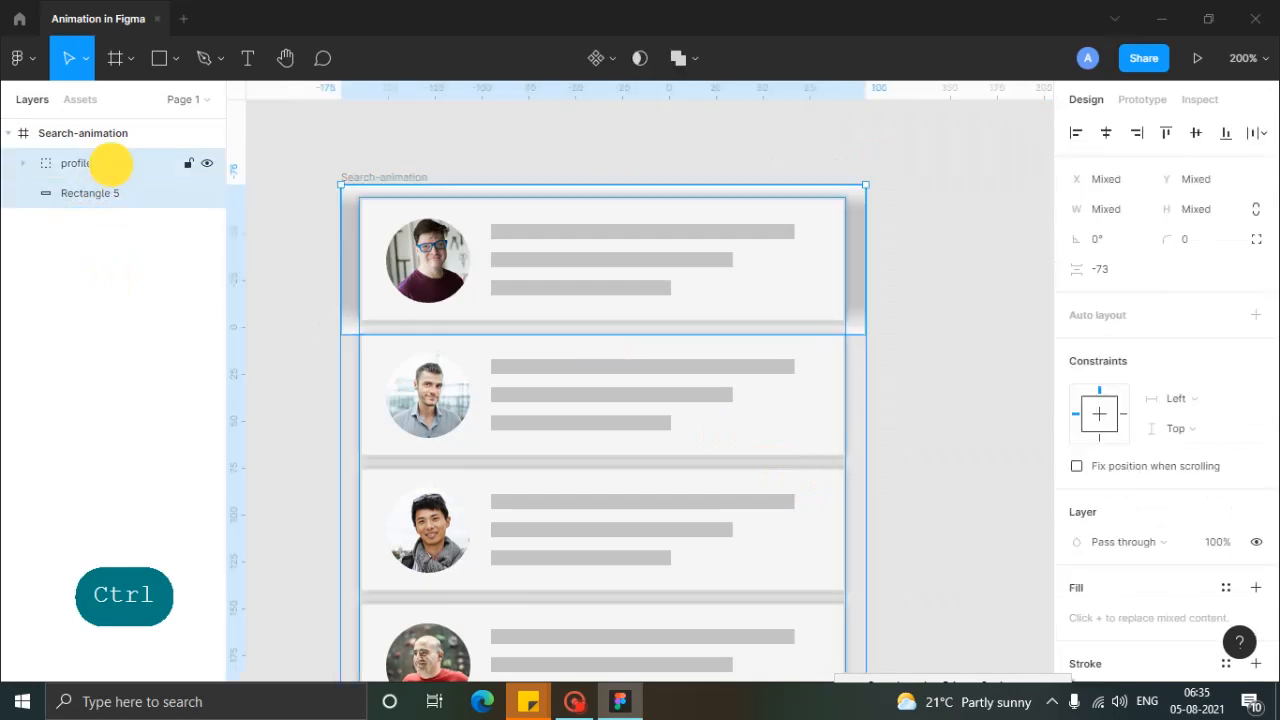
right_click(707, 241)
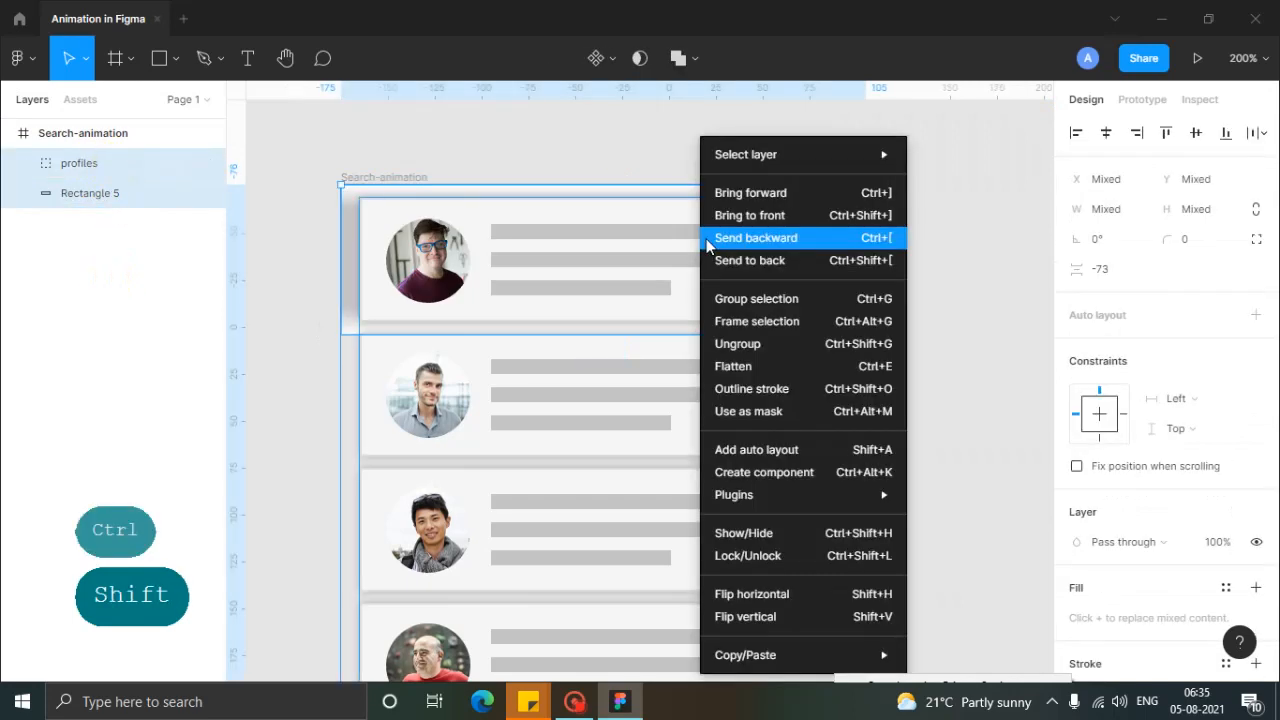
click(755, 411)
click(955, 302)
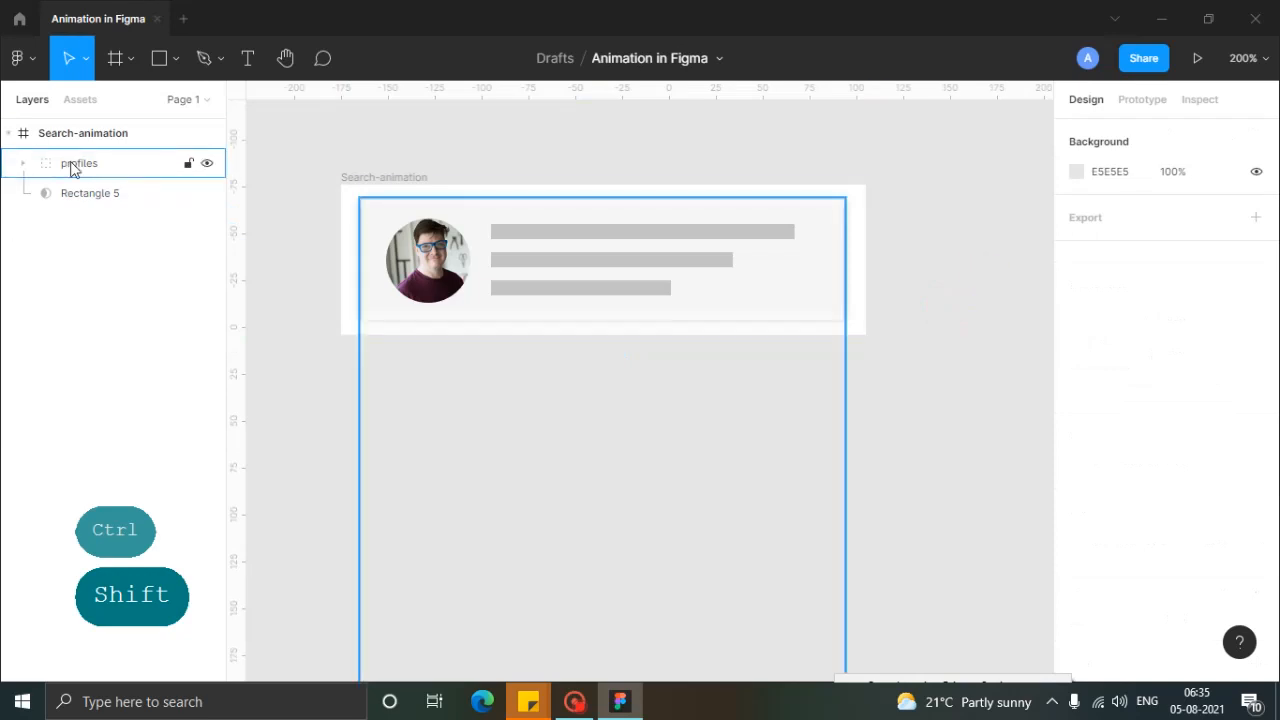
click(82, 193)
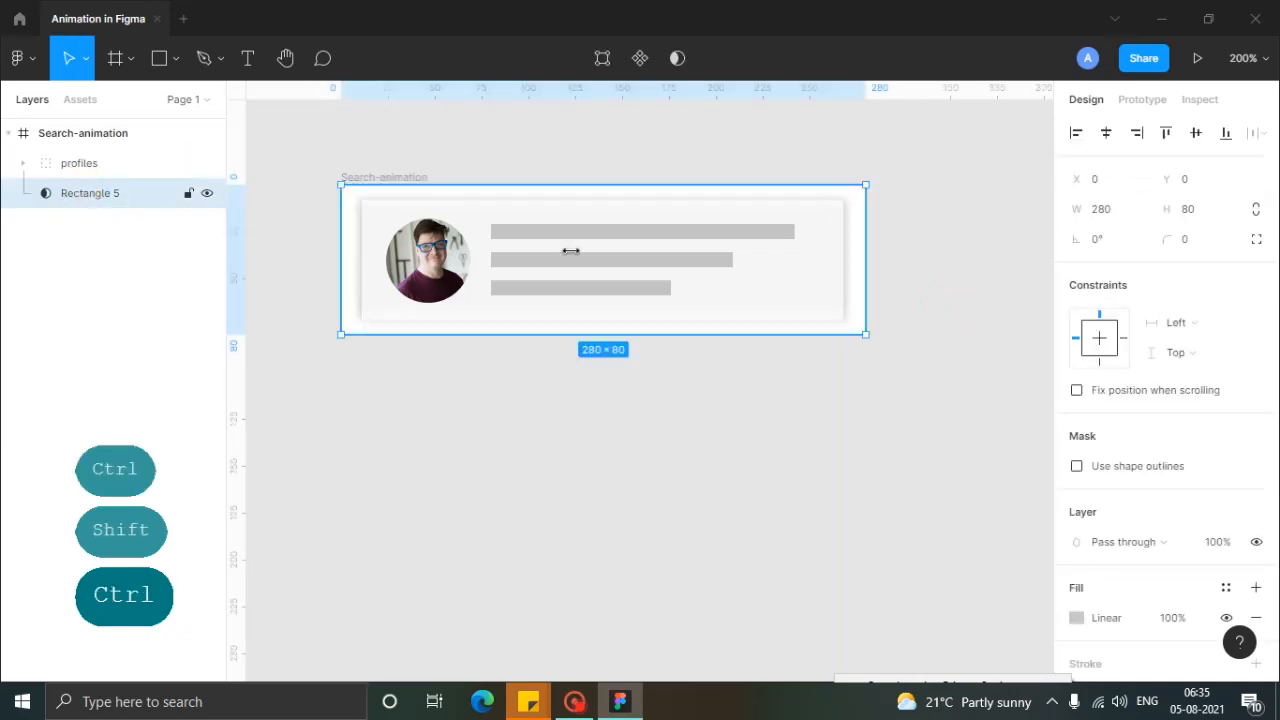
key(shift+Up)
key(shift+Up)
key(shift+Up)
key(shift+Up)
key(shift+Up)
key(shift+Up)
key(shift+Up)
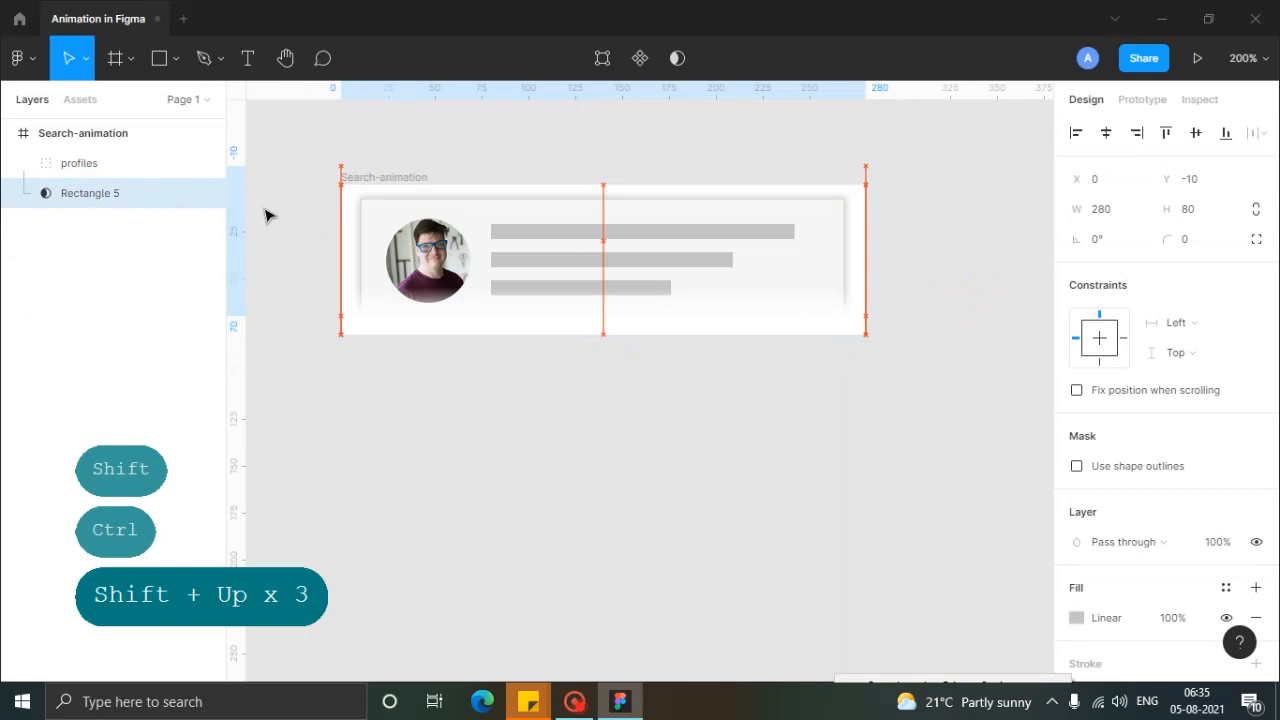
key(ctrl+z)
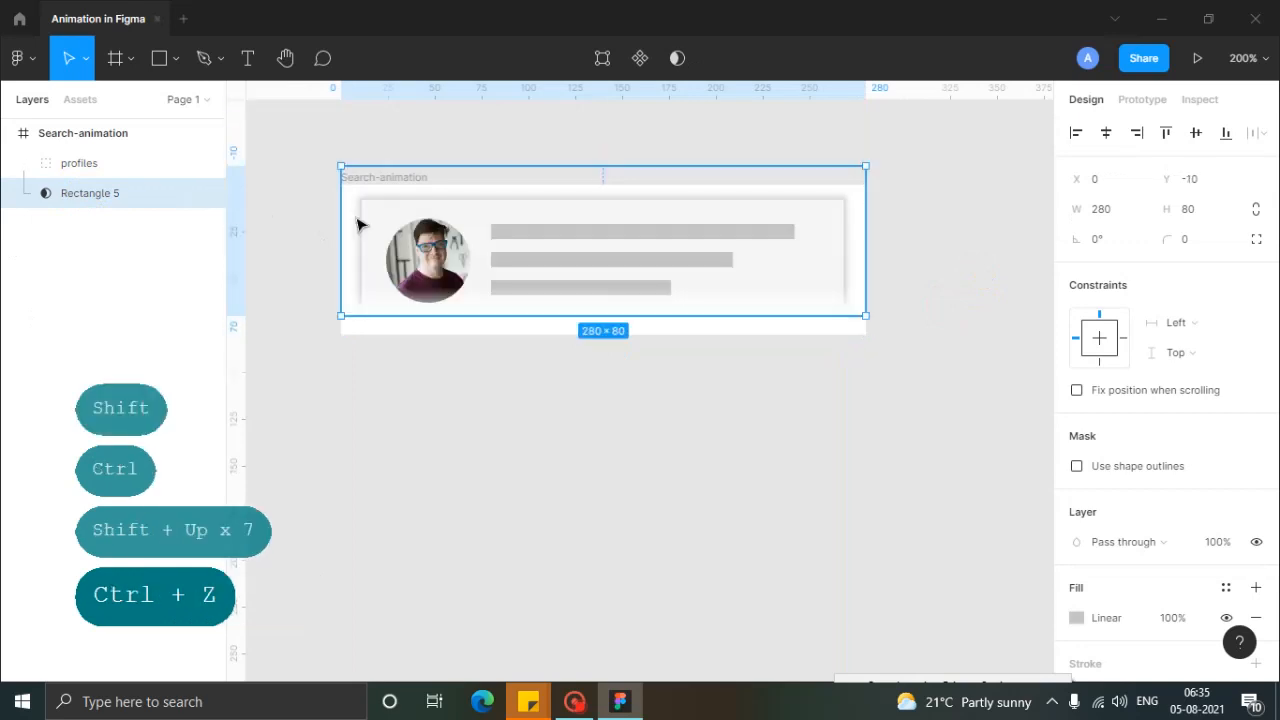
key(ctrl+z)
Step: Move the profiles group up and down in 10-pixel increments to preview the mask's faded edges, ending back at Y 7
click(100, 165)
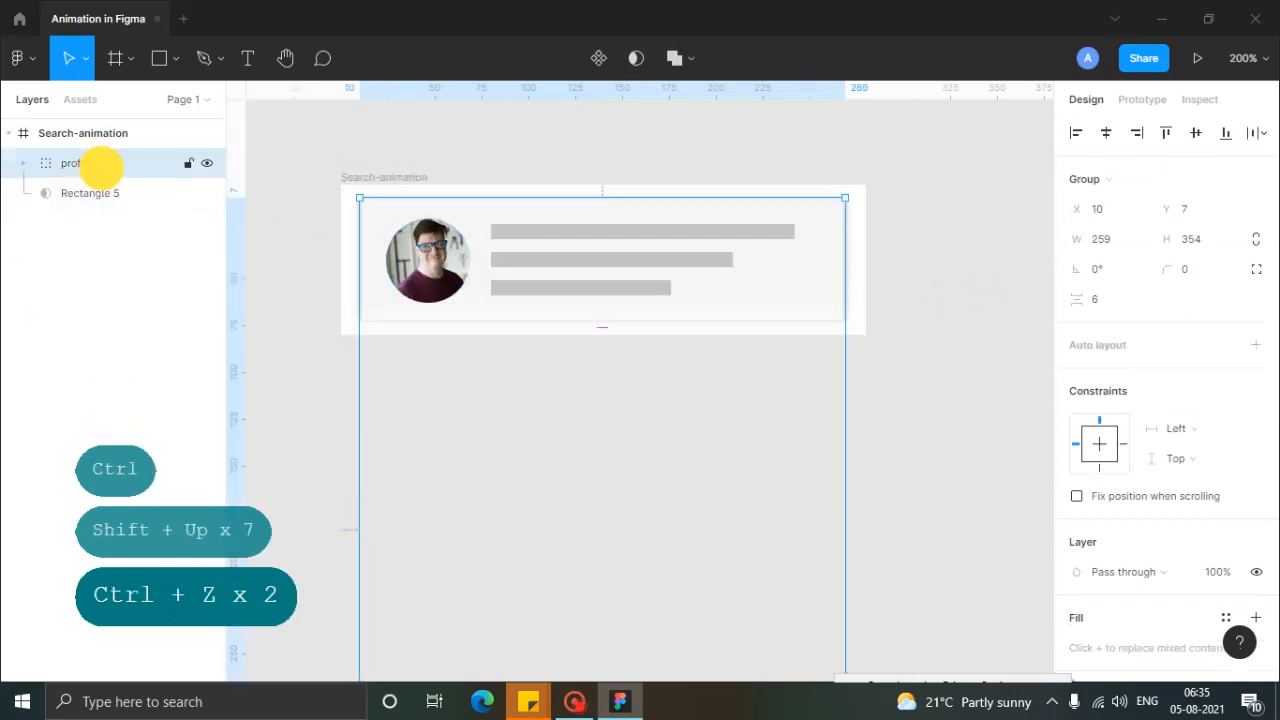
key(shift+Up)
key(shift+Up)
key(shift+Up)
key(shift+Up)
key(shift+Up)
key(shift+Up)
key(shift+Up)
key(shift+Up)
key(shift+Up)
key(shift+Up)
key(shift+Up)
key(shift+Up)
key(shift+Up)
key(shift+Up)
key(shift+Up)
key(shift+Up)
key(shift+Up)
key(shift+Up)
key(shift+Up)
key(shift+Up)
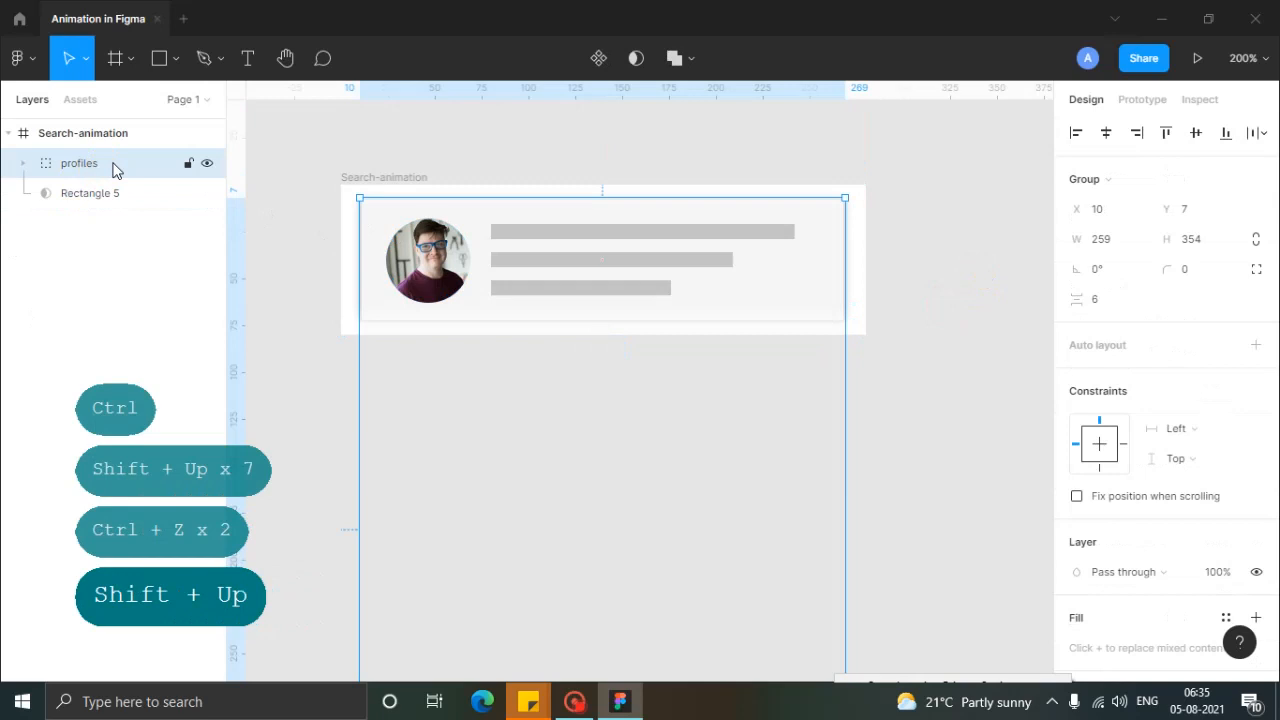
key(shift+Up)
key(shift+Up)
key(shift+Up)
key(shift+Up)
key(shift+Up)
key(shift+Up)
key(shift+Up)
key(shift+Up)
key(shift+Up)
key(shift+Up)
key(shift+Up)
key(shift+Up)
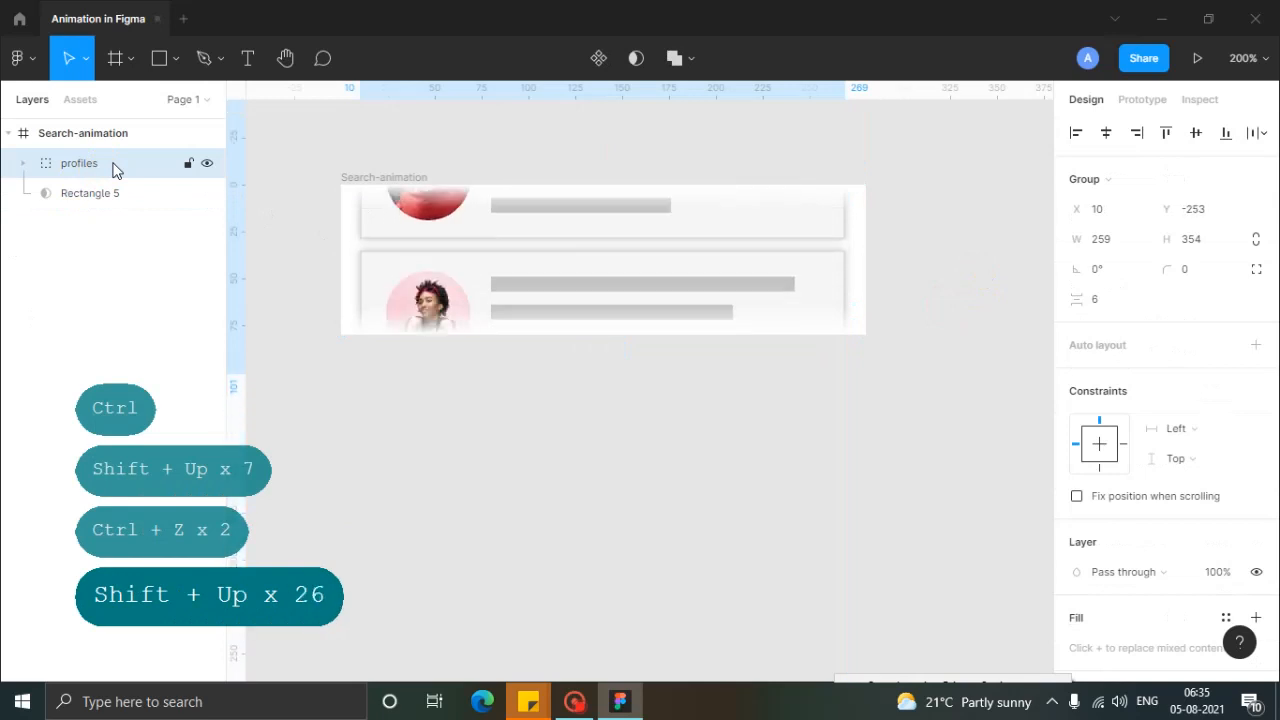
key(shift+Down)
key(shift+Down)
key(shift+Down)
key(shift+Down)
key(shift+Down)
key(shift+Down)
key(shift+Down)
key(shift+Down)
key(shift+Down)
key(shift+Down)
key(shift+Down)
key(shift+Down)
key(shift+Down)
key(shift+Down)
key(shift+Down)
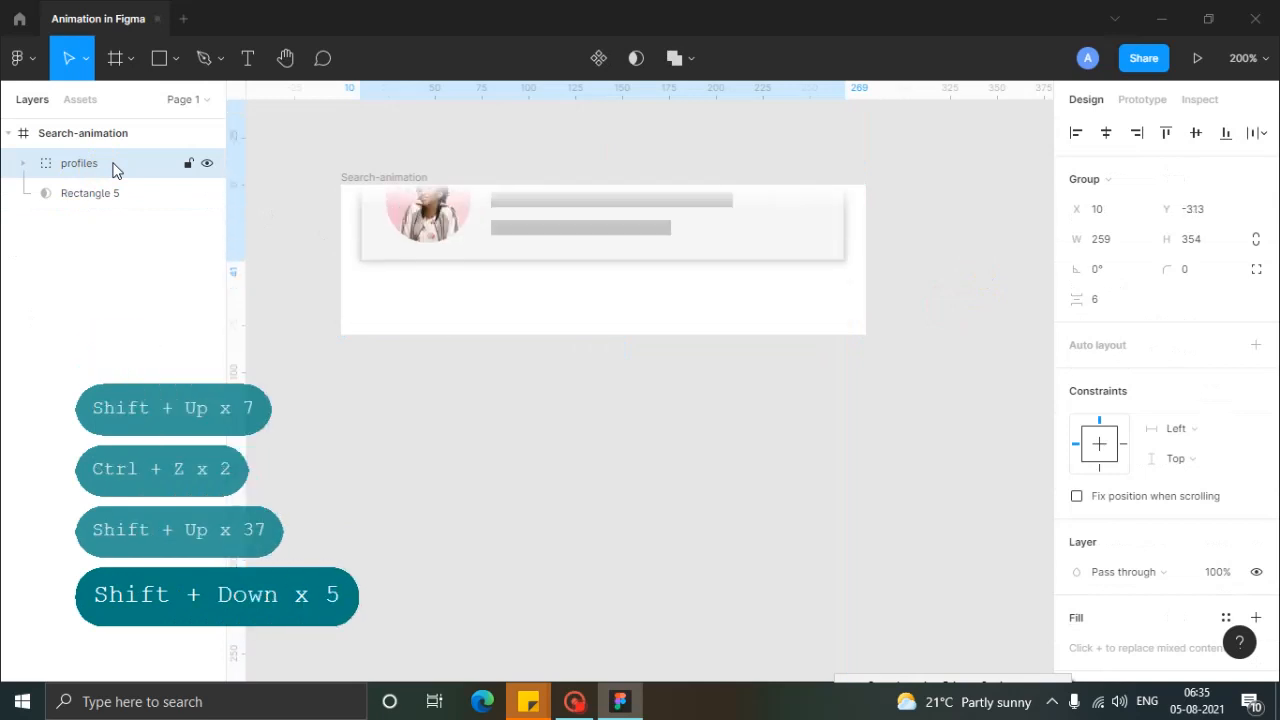
key(shift+Down)
key(shift+Down)
key(shift+Down)
key(shift+Down)
key(shift+Down)
key(shift+Down)
key(shift+Down)
key(shift+Down)
key(shift+Down)
key(shift+Down)
key(shift+Down)
key(shift+Down)
key(shift+Down)
key(shift+Down)
key(shift+Down)
key(shift+Down)
key(shift+Down)
key(shift+Down)
key(shift+Down)
key(shift+Down)
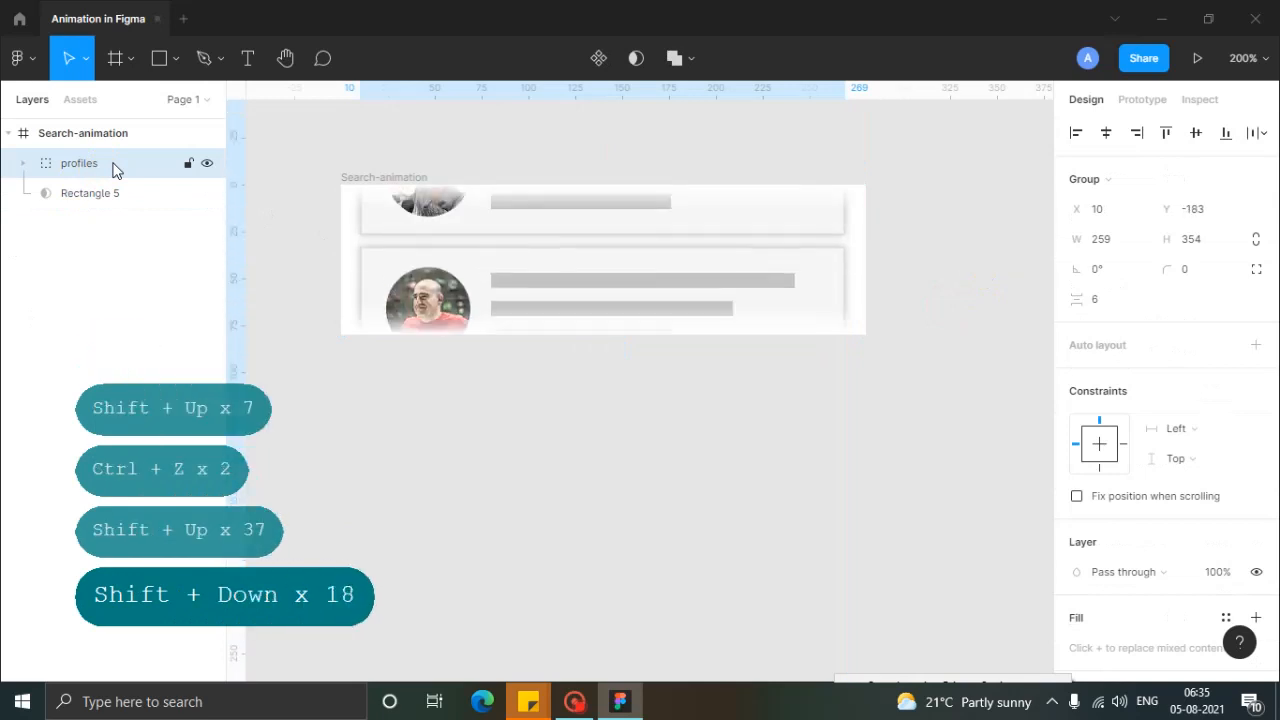
key(shift+Down)
key(shift+Down)
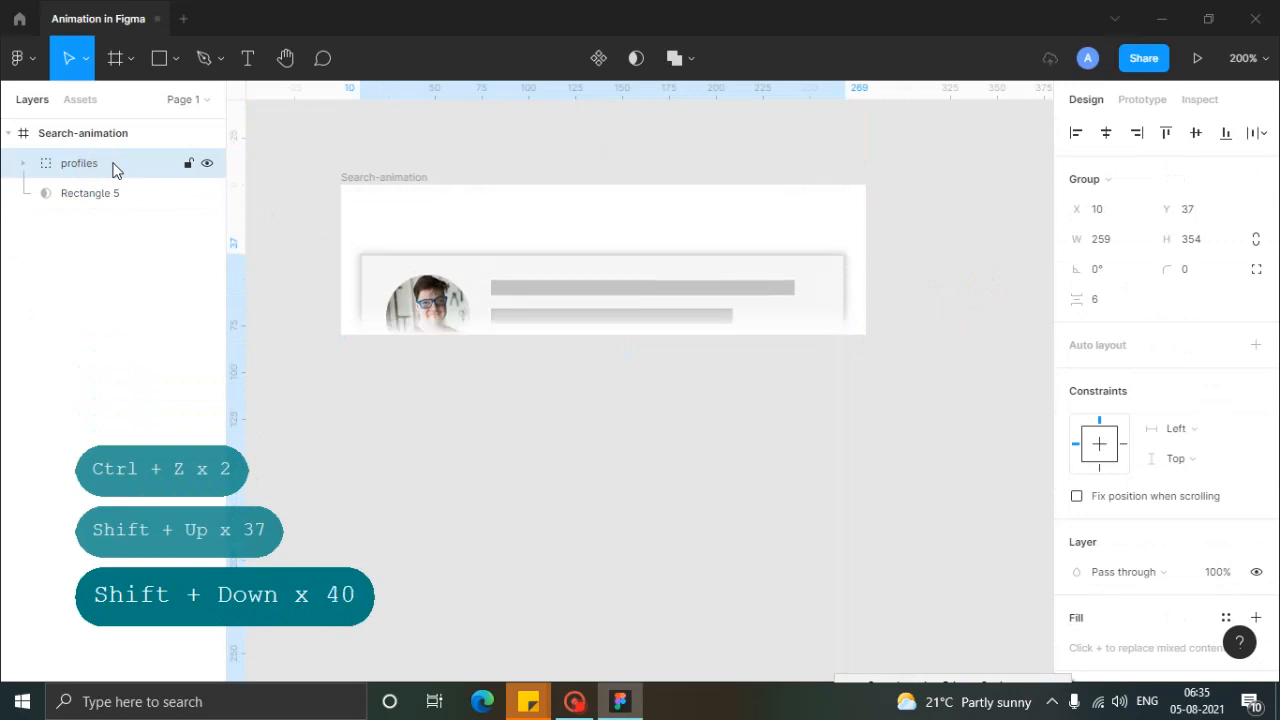
key(shift+Up)
key(shift+Up)
key(shift+Up)
key(shift+Up)
key(shift+Up)
key(shift+Down)
key(shift+Down)
key(shift+Down)
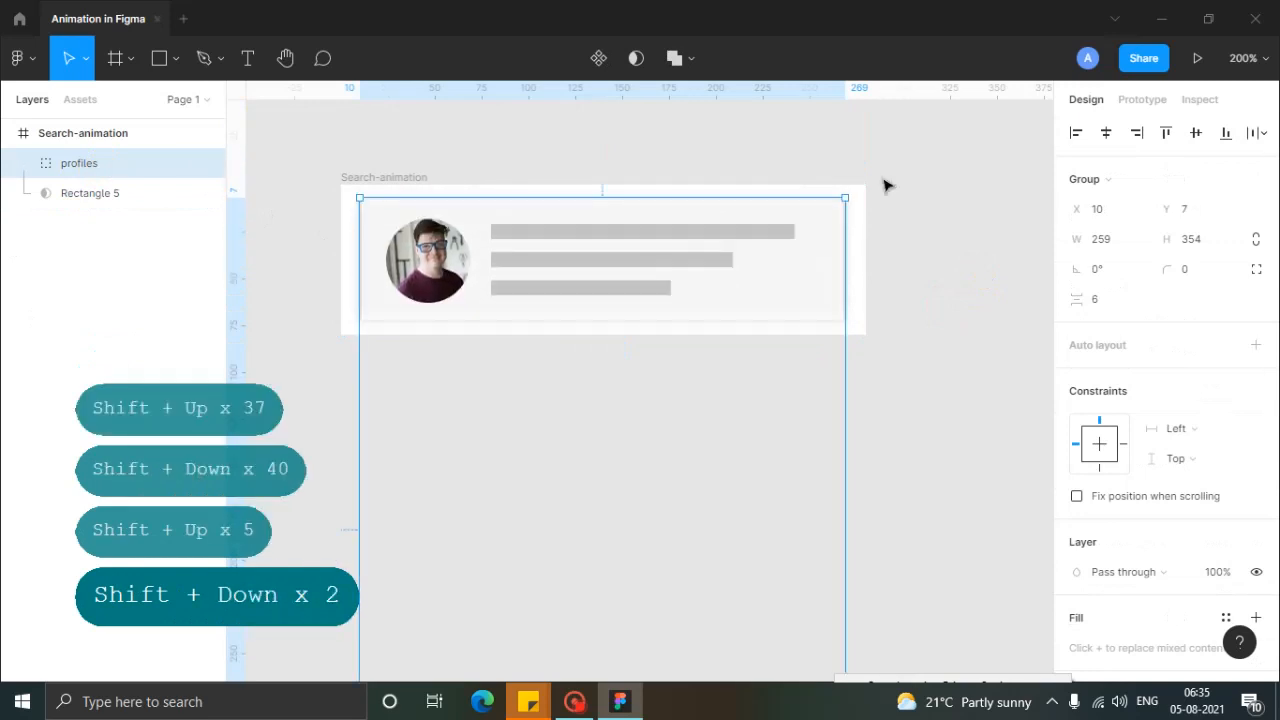
Step: Nudge the profiles group down by 1 pixel within the frame
click(1038, 253)
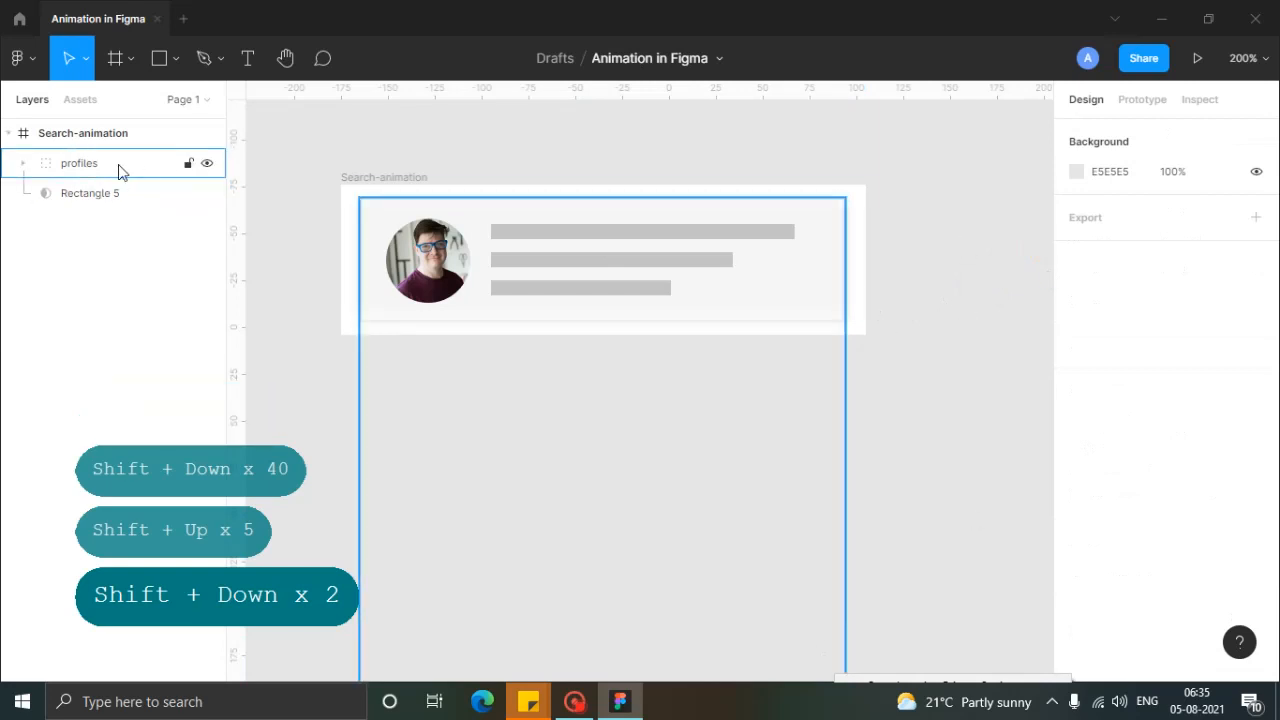
ctrl+click(211, 167)
key(Down)
click(1011, 386)
Step: Find the bi:search magnifier icon with the Iconify plugin by searching for "search" and place it below the Search-animation frame
right_click(884, 171)
click(951, 229)
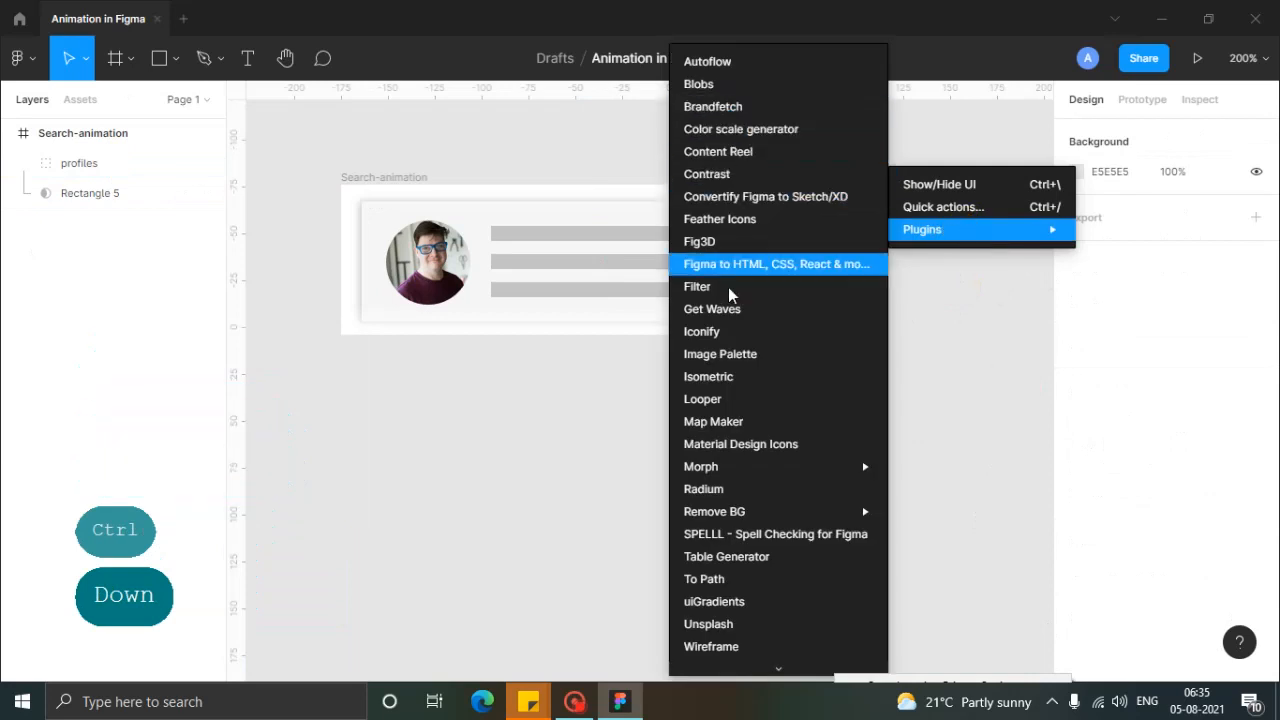
click(717, 337)
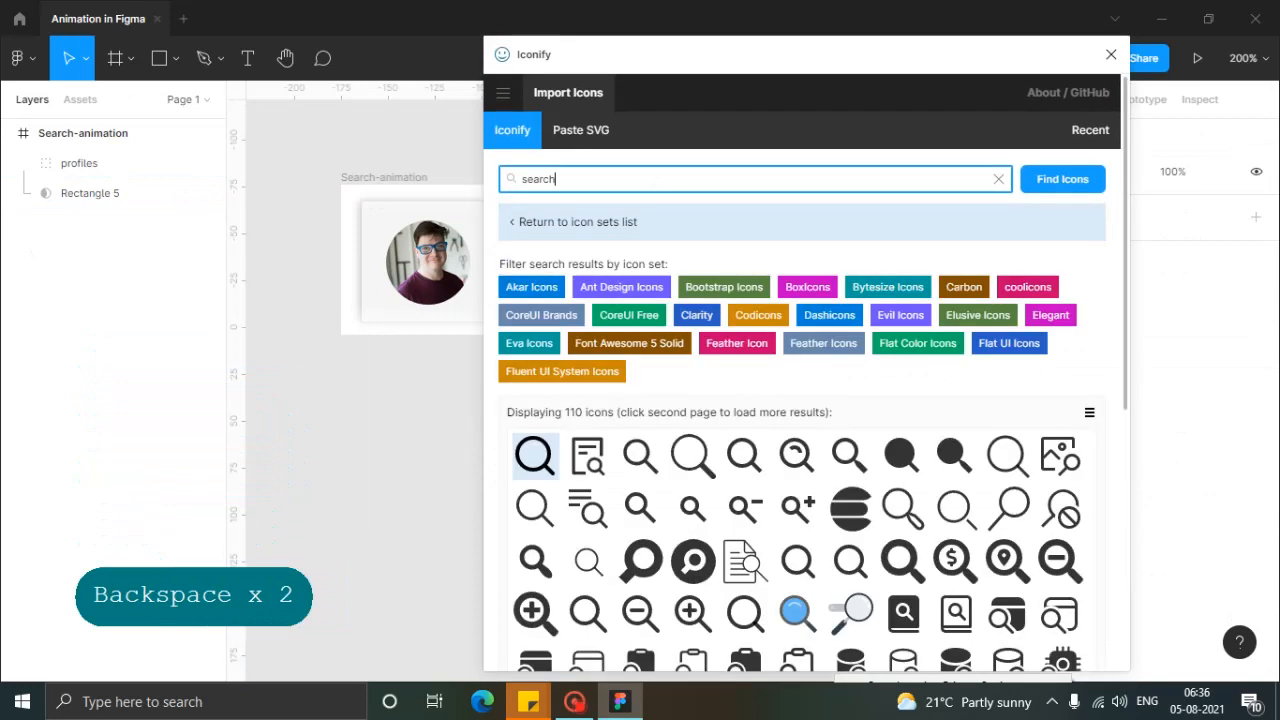
drag(693, 455, 372, 412)
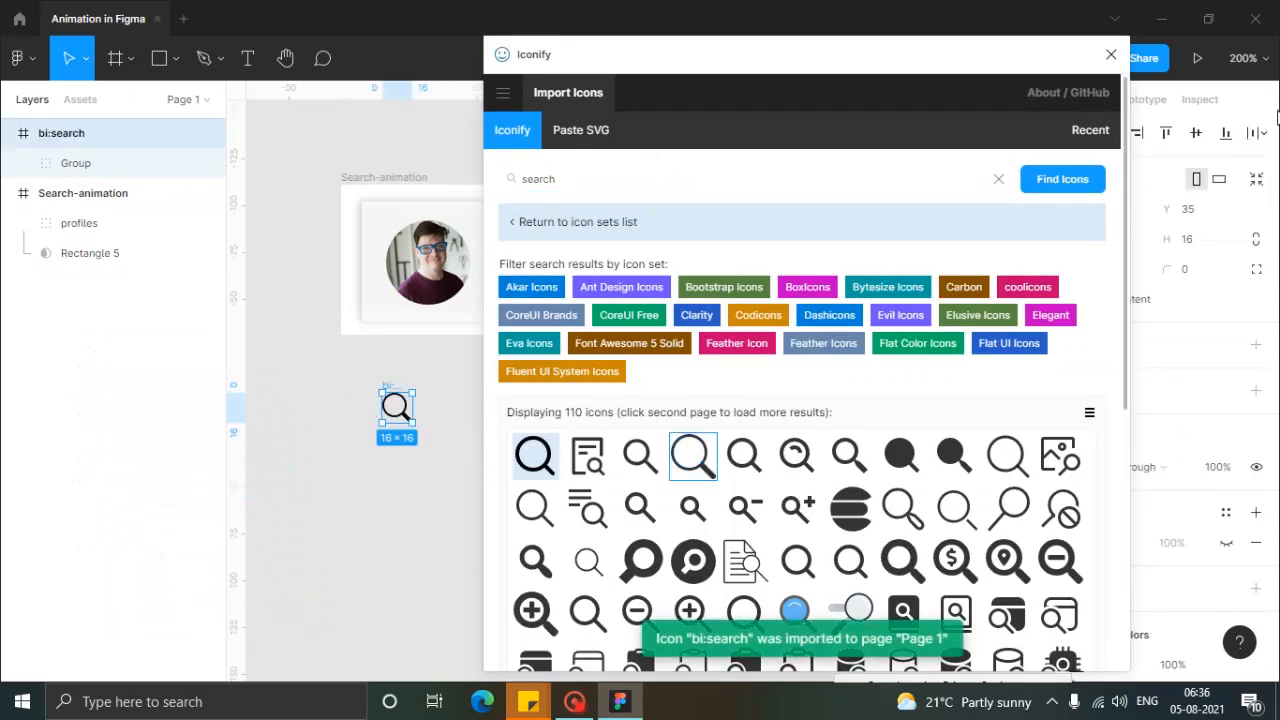
click(1110, 55)
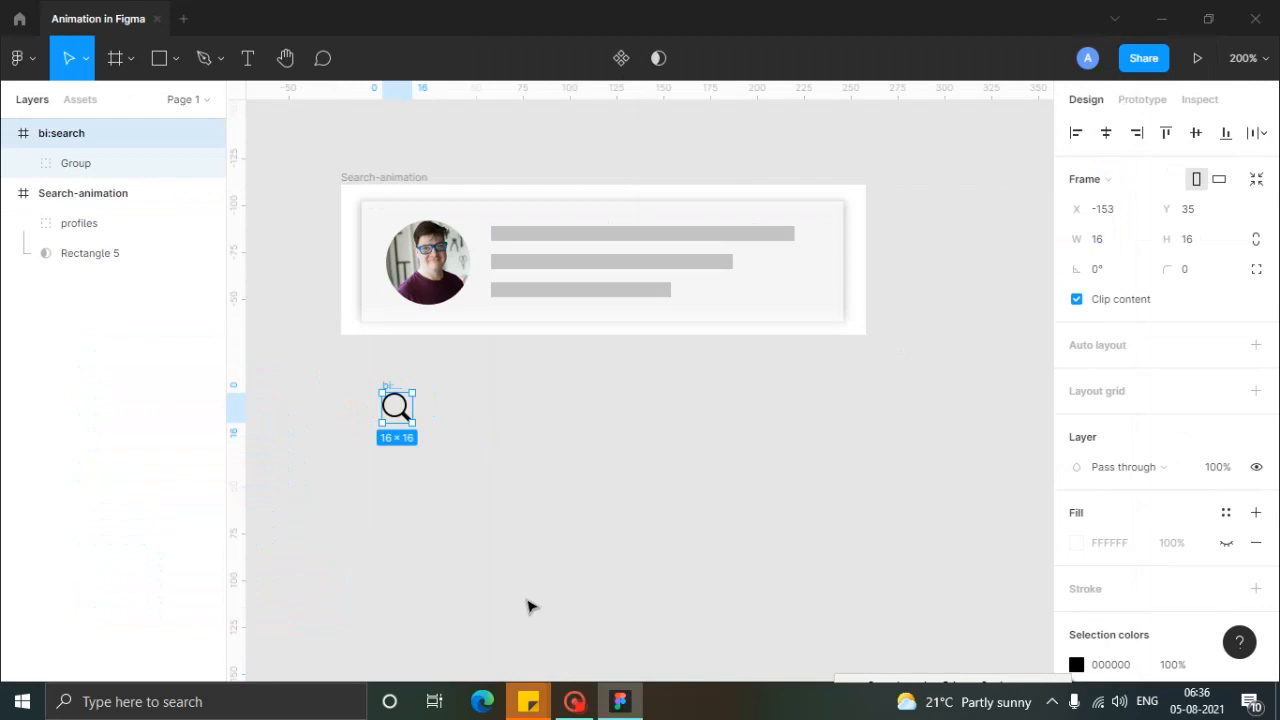
Step: Move the magnifier group into the Search-animation frame at a size of 42 by 42 and delete the empty bi:search frame
click(352, 418)
drag(400, 415, 531, 210)
click(390, 400)
click(40, 130)
key(Delete)
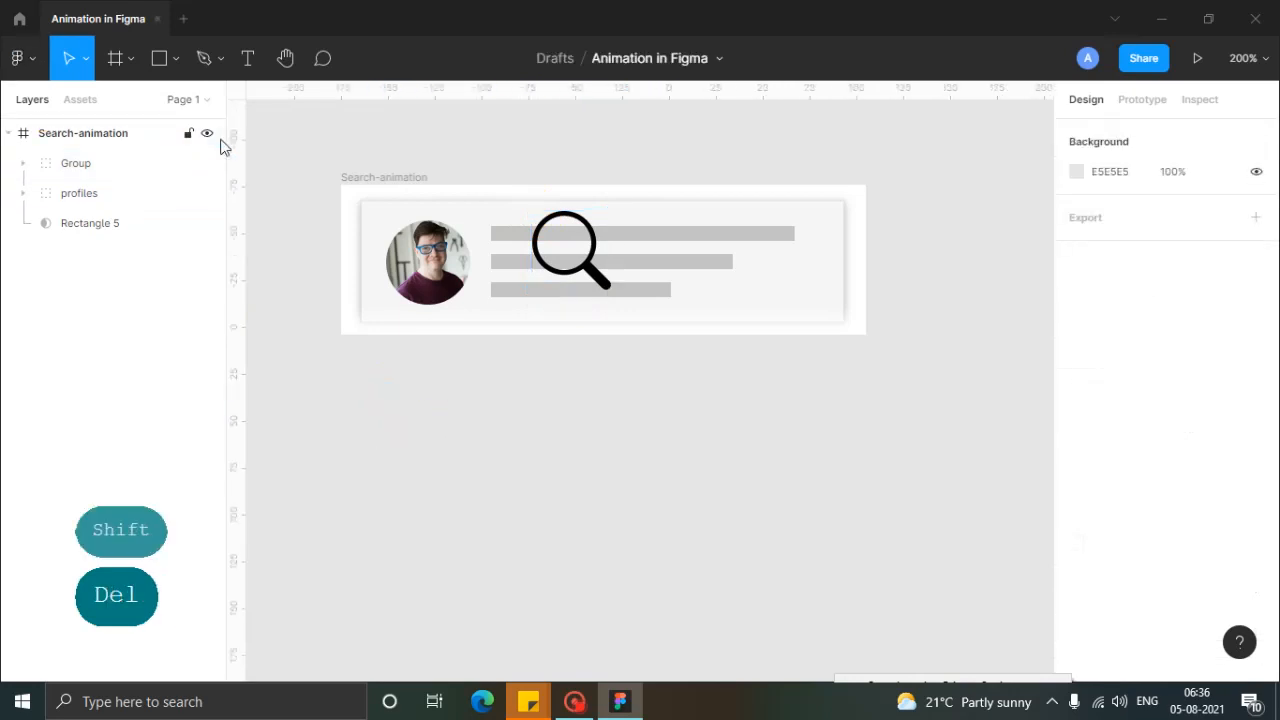
Step: Move the magnifier group to about X 119, Y 19 in the frame and rename it search-icon
click(110, 163)
click(600, 278)
mouse_move(600, 278)
mouse_down()
mouse_move(589, 266)
mouse_move(626, 269)
mouse_move(606, 300)
mouse_move(592, 270)
mouse_move(700, 286)
mouse_move(586, 300)
mouse_move(606, 263)
mouse_move(630, 282)
mouse_move(571, 263)
mouse_move(643, 283)
mouse_move(574, 291)
mouse_move(621, 272)
mouse_up()
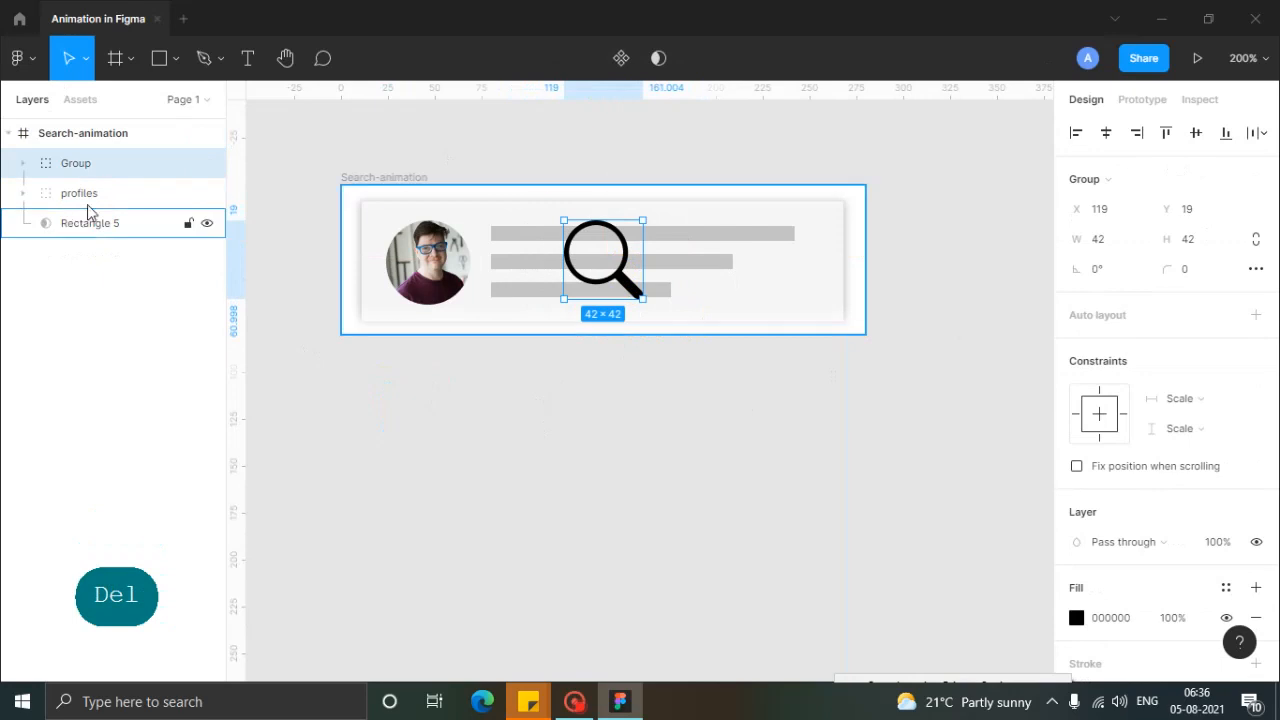
double_click(77, 165)
text(search-icon)
key(Return)
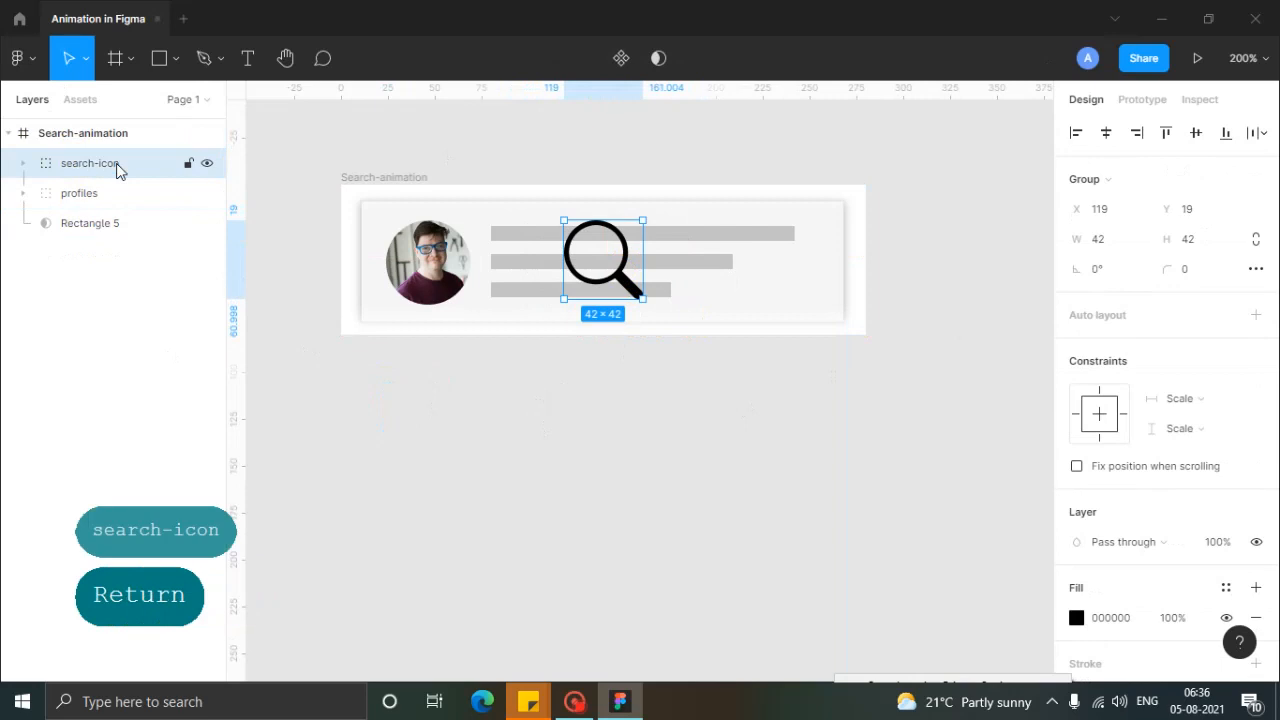
Step: Change the fill of search-icon to blue 3766C0 and move the icon to about X 112, Y 19
click(543, 463)
click(366, 177)
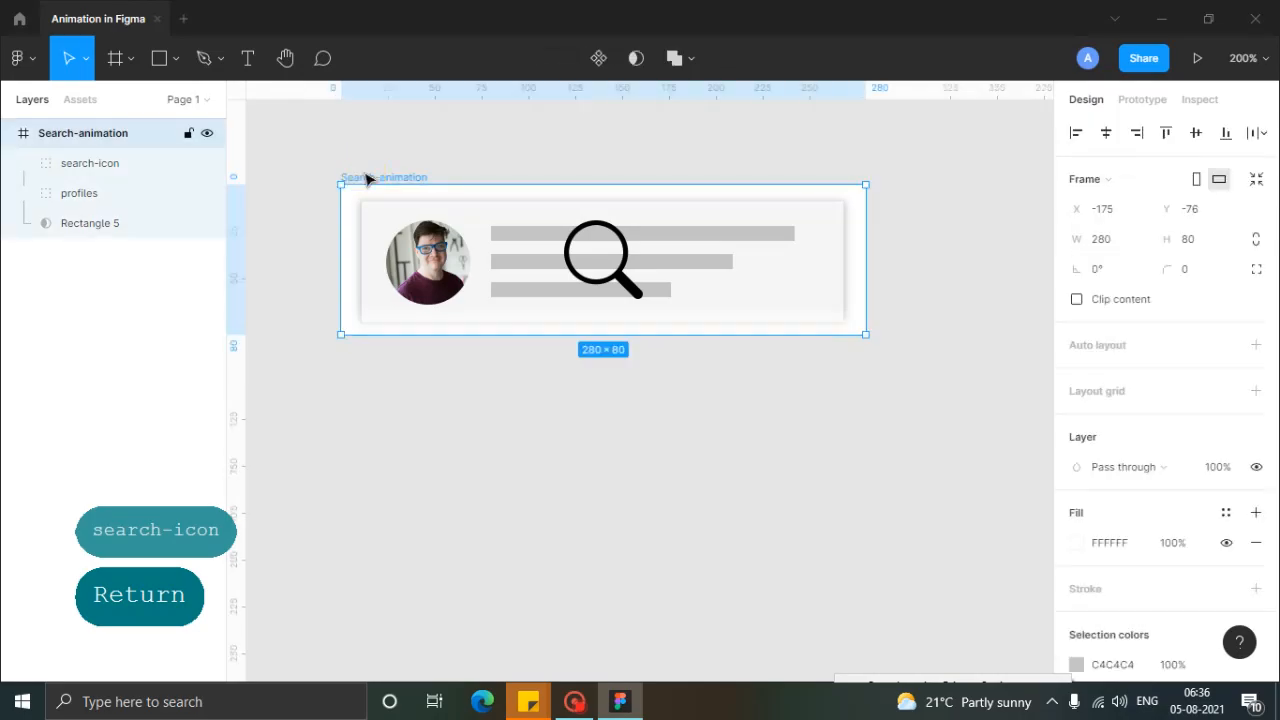
click(629, 357)
click(600, 258)
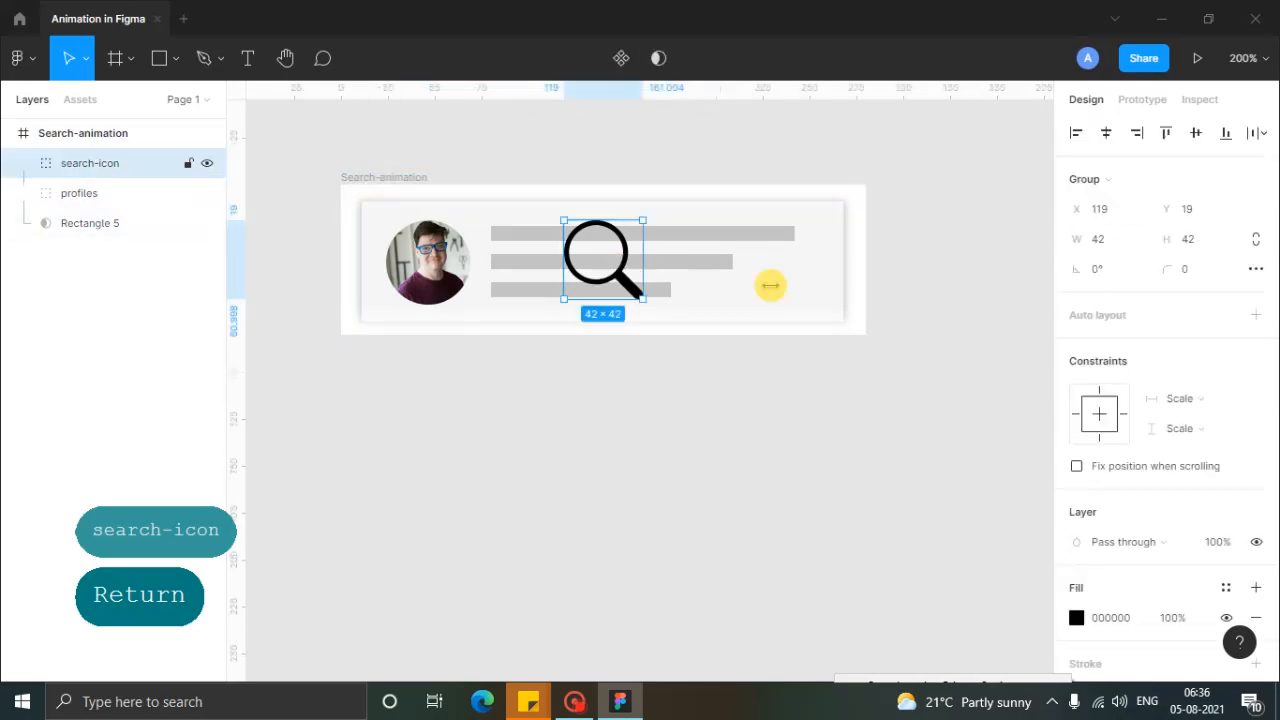
click(1090, 621)
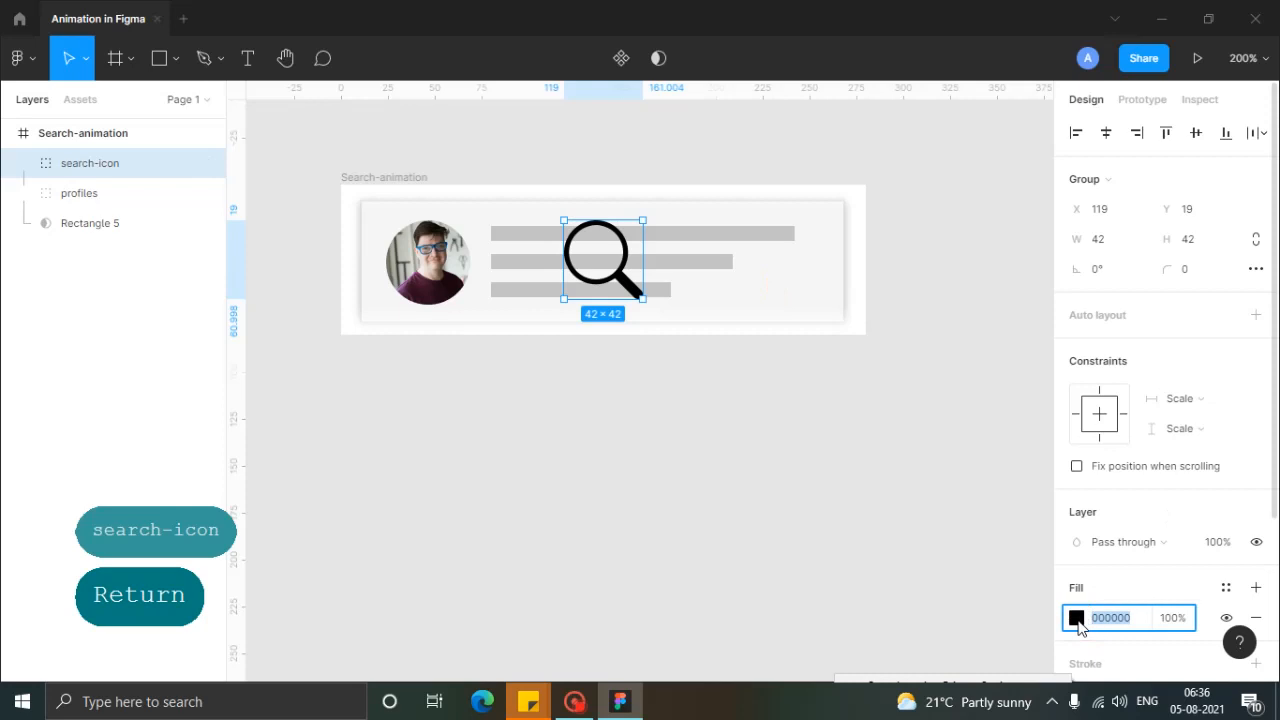
click(1076, 619)
click(977, 460)
drag(972, 316, 990, 270)
click(1035, 190)
click(791, 460)
click(614, 275)
drag(628, 272, 602, 283)
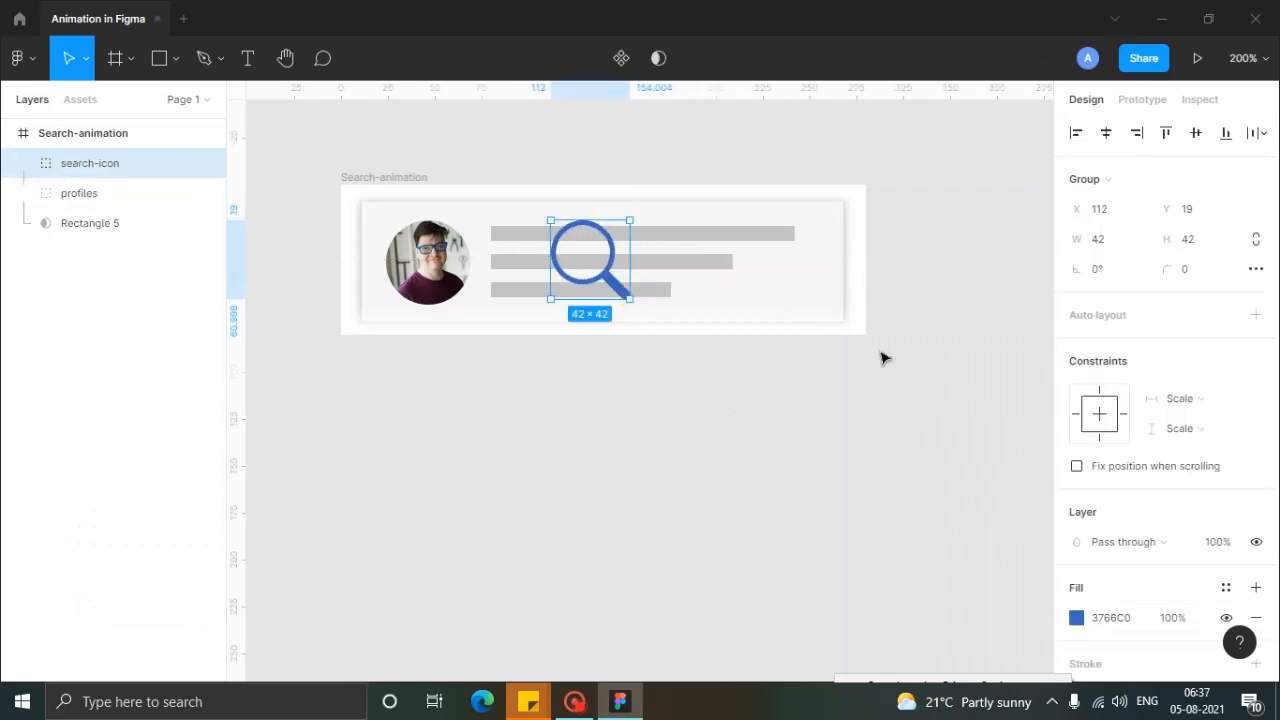
click(963, 297)
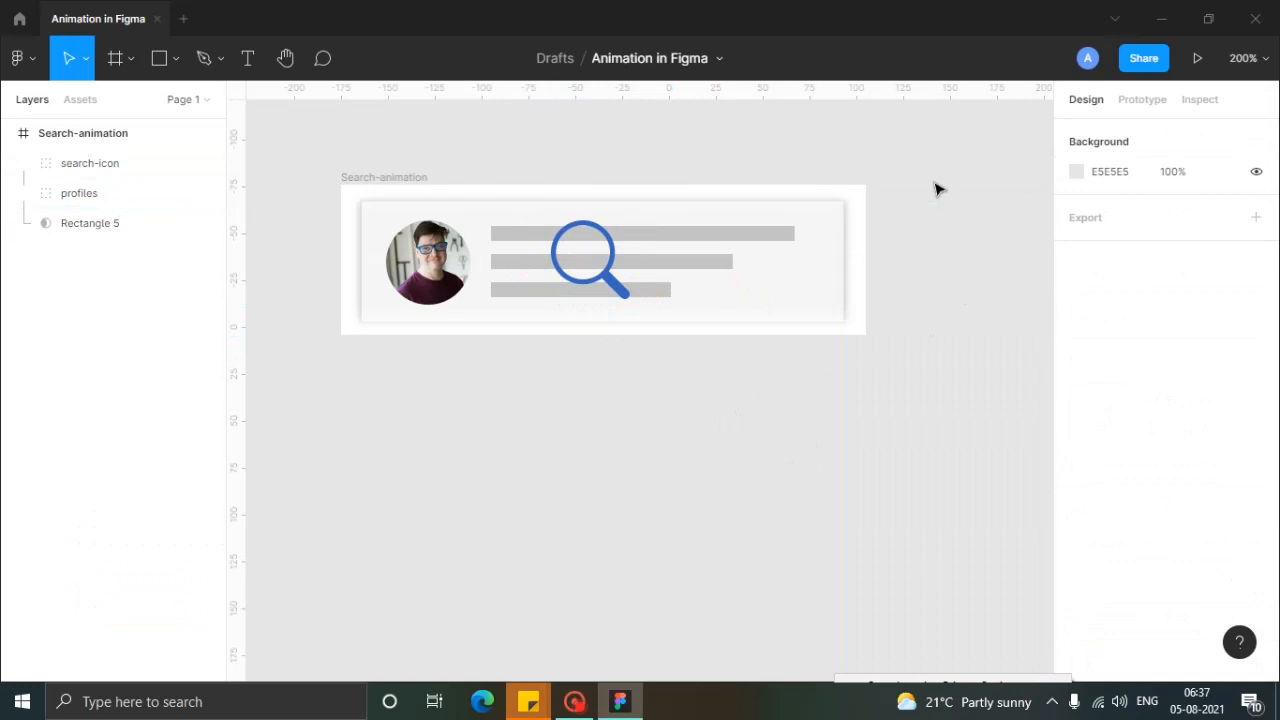
Step: Search the Community plugins for "motion" and install the Motion plugin
right_click(947, 242)
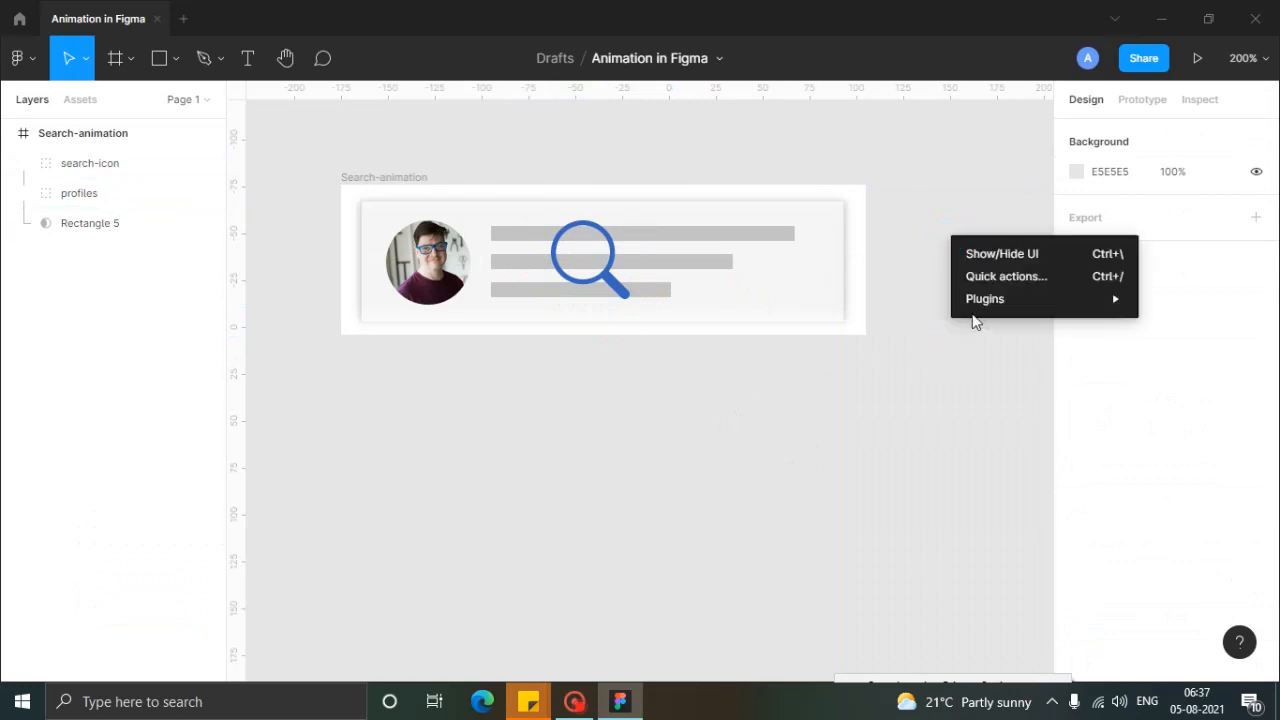
mouse_move(993, 312)
scroll(874, 605, down, 3)
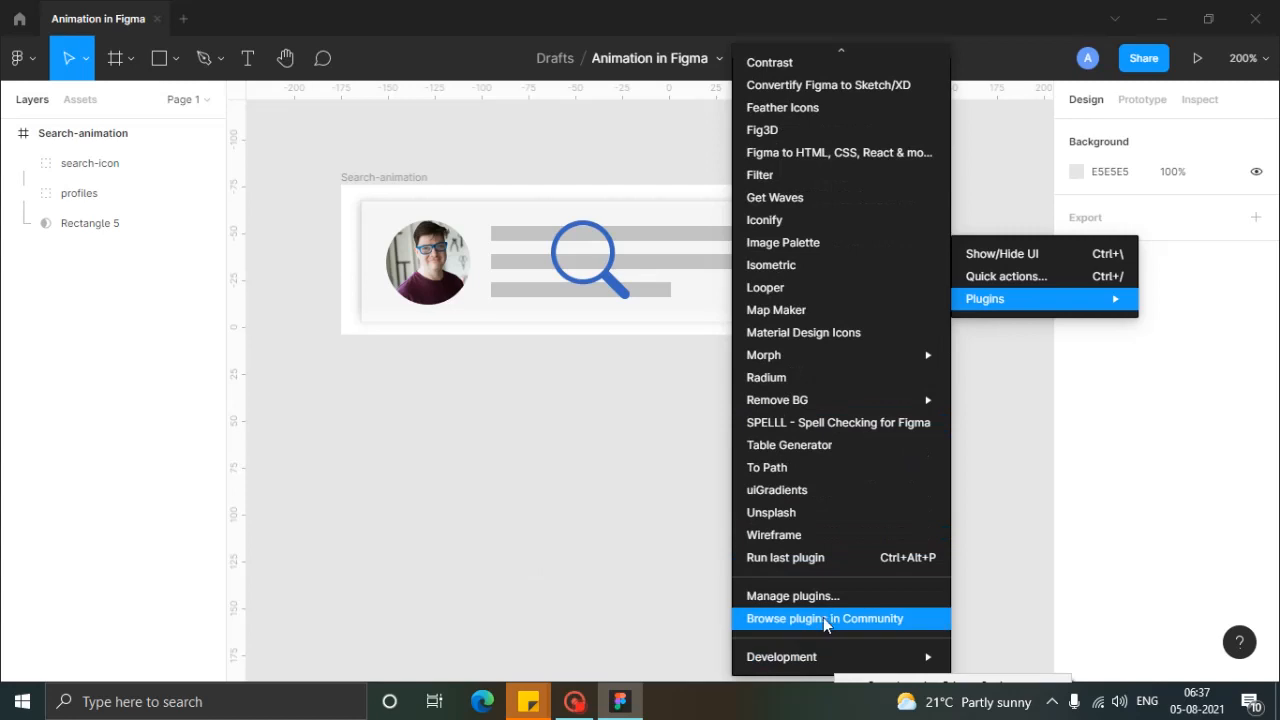
click(821, 620)
scroll(697, 623, down, 5)
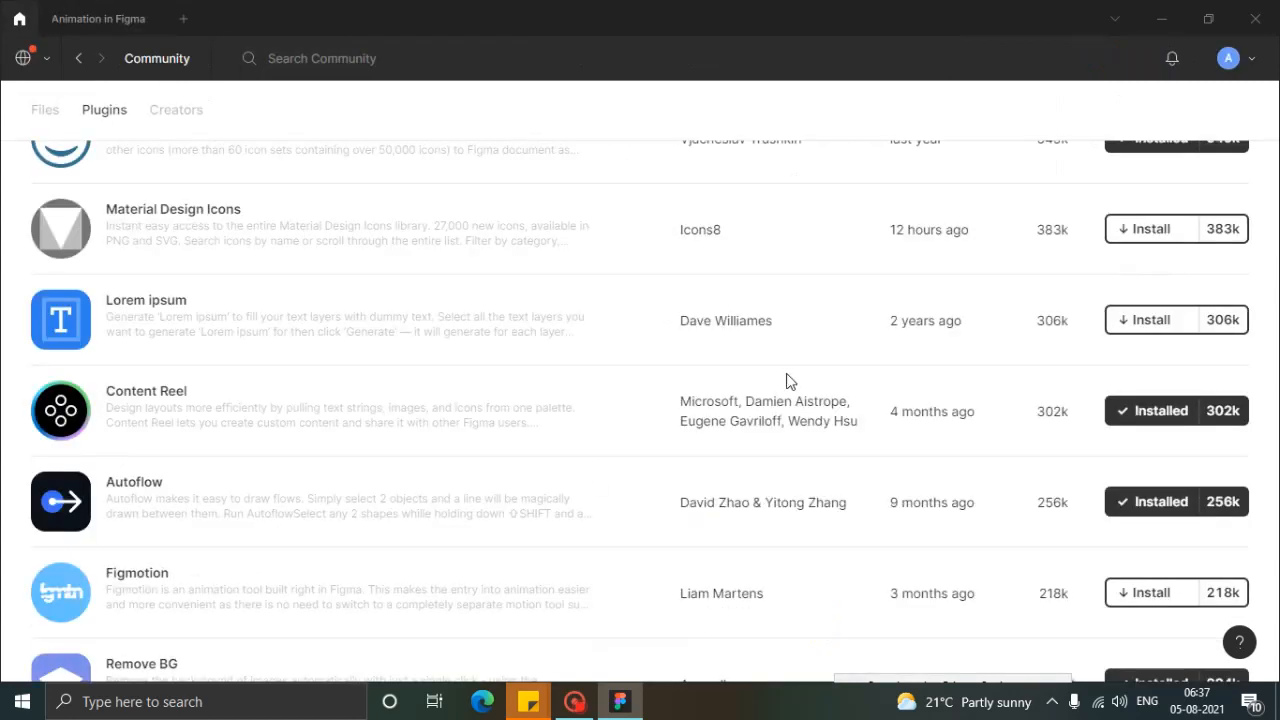
scroll(786, 380, up, 10)
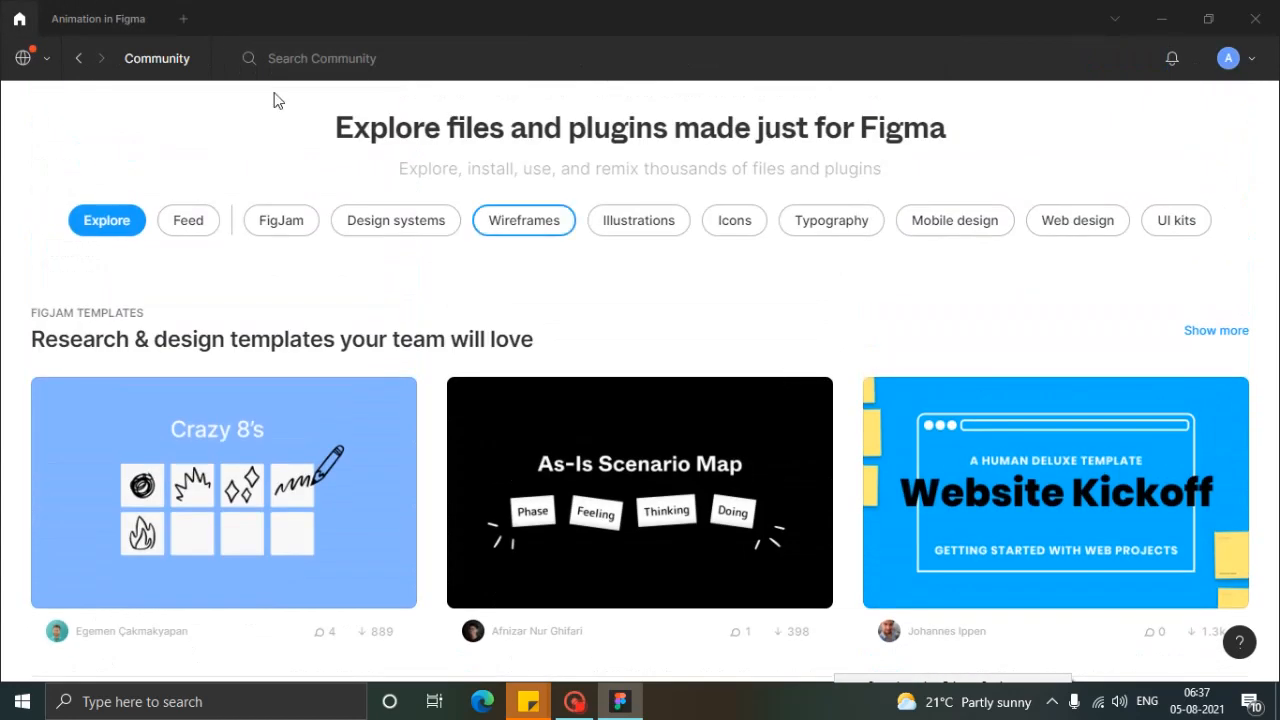
click(343, 57)
text(m)
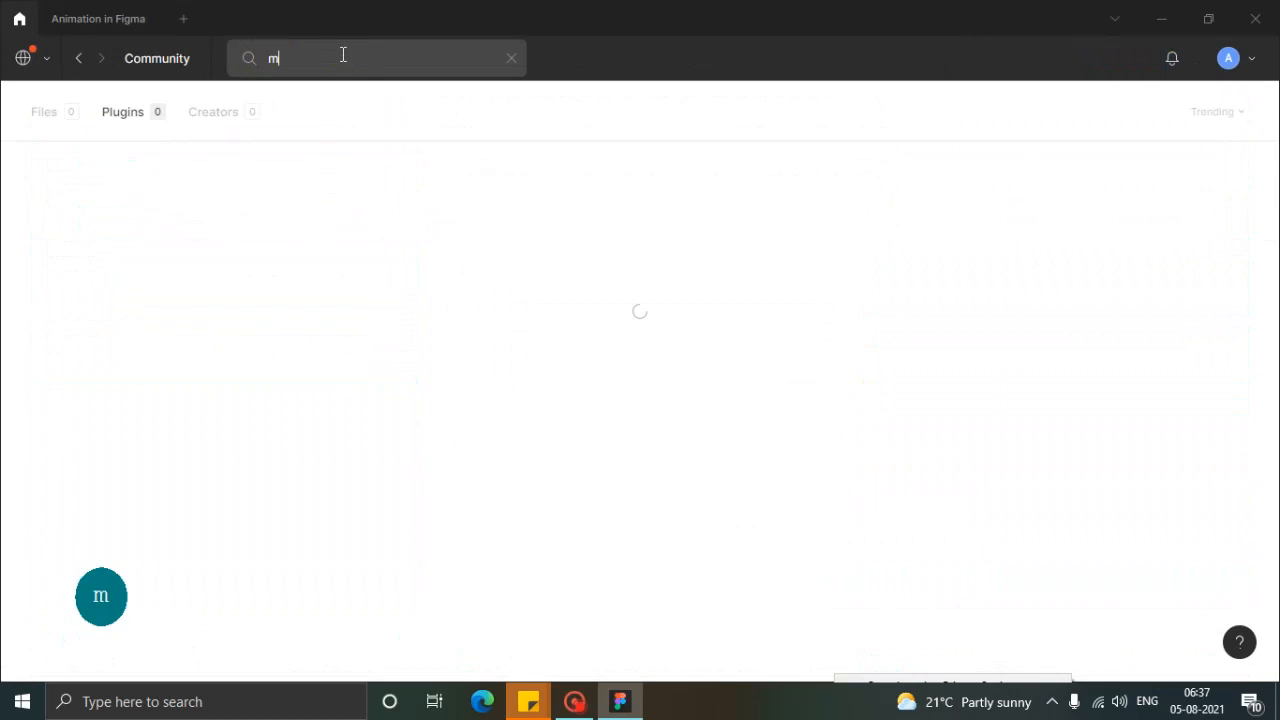
text(otion)
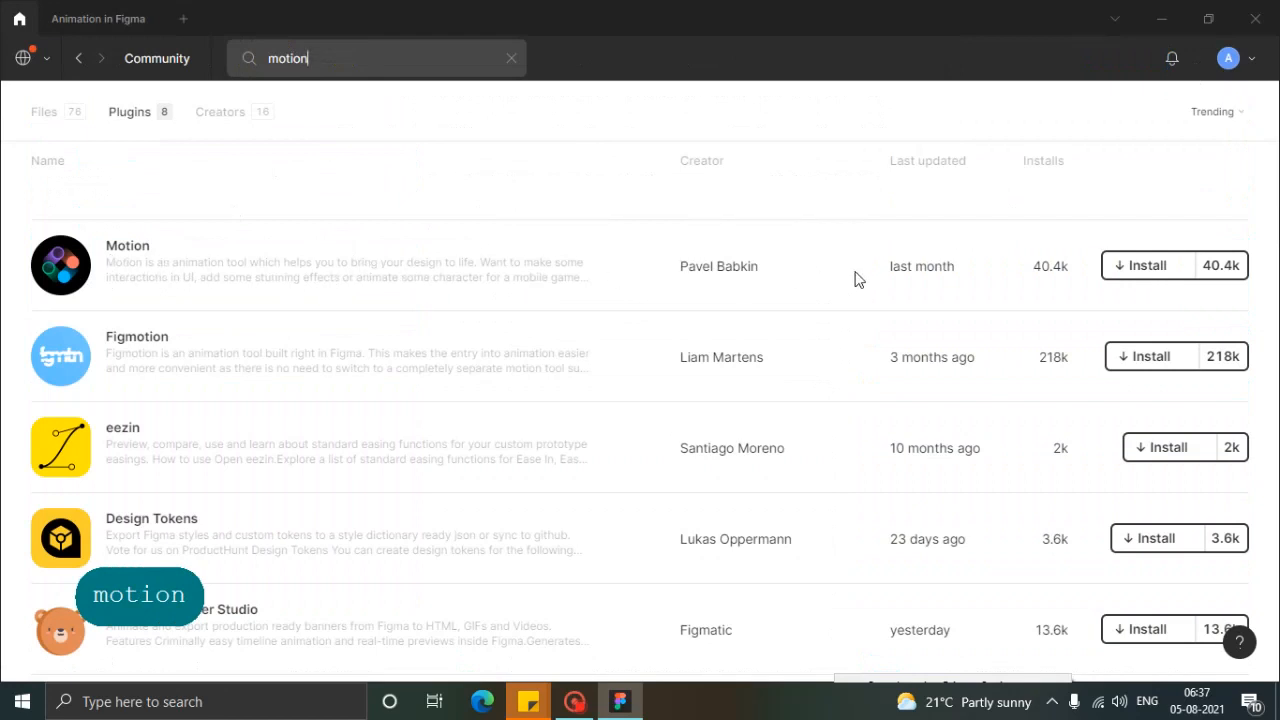
click(1135, 270)
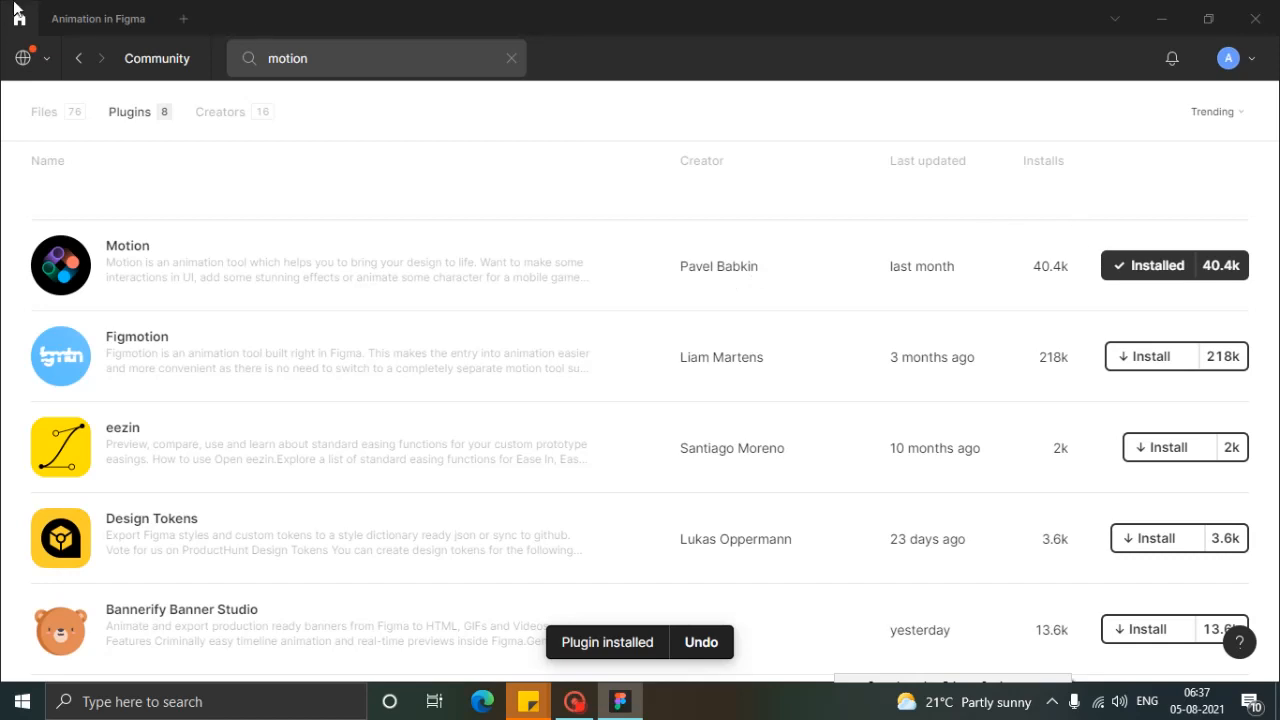
Step: Return to the Animation in Figma file, run the Motion plugin and place its window below the Search-animation frame
click(83, 19)
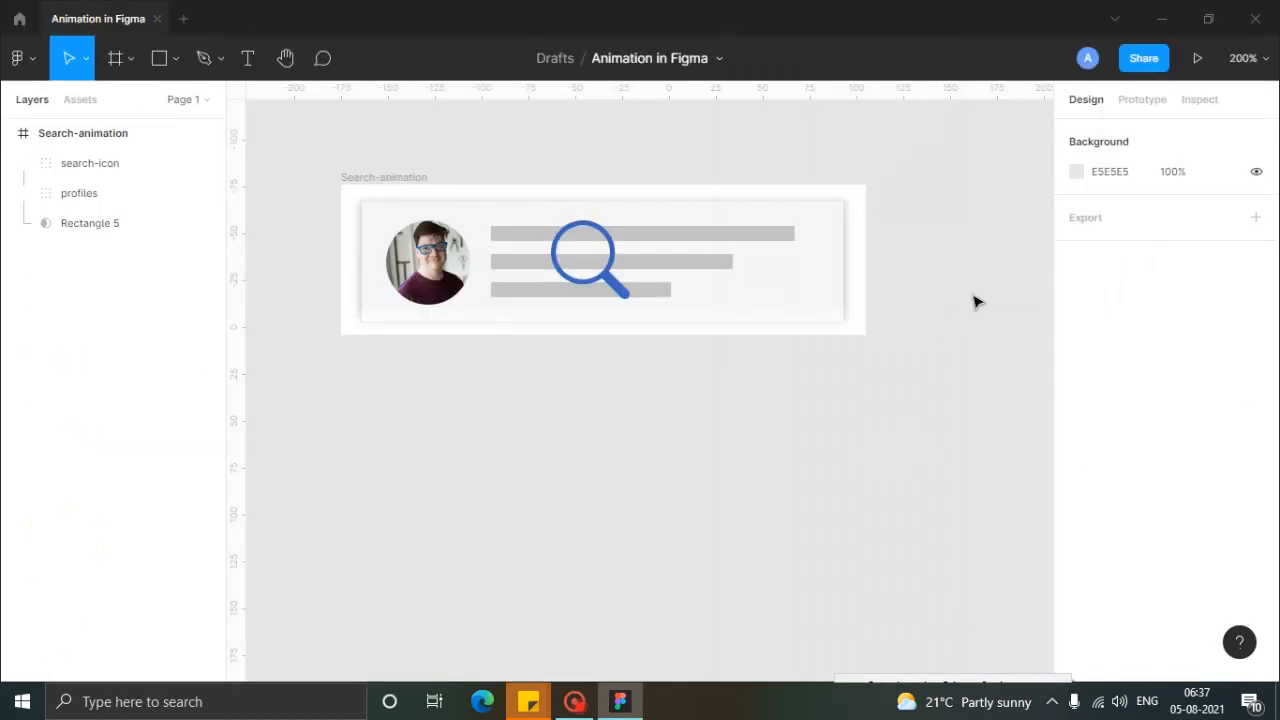
right_click(985, 179)
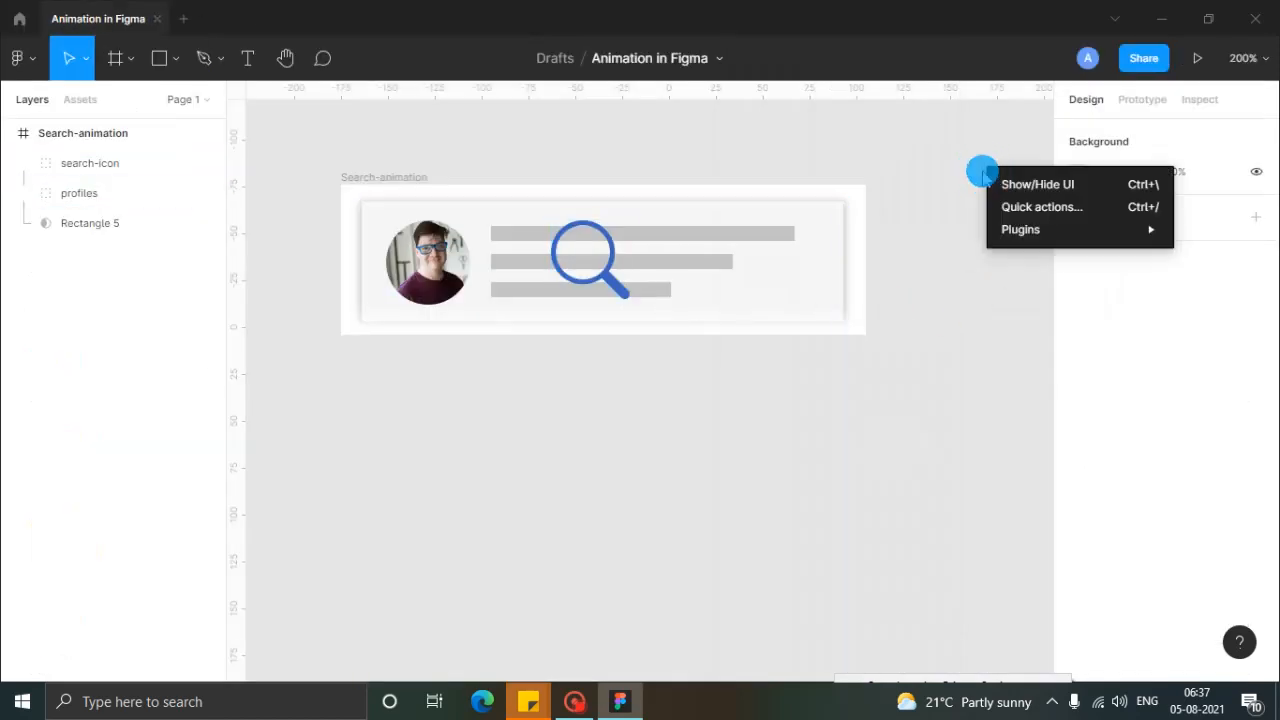
mouse_move(1038, 236)
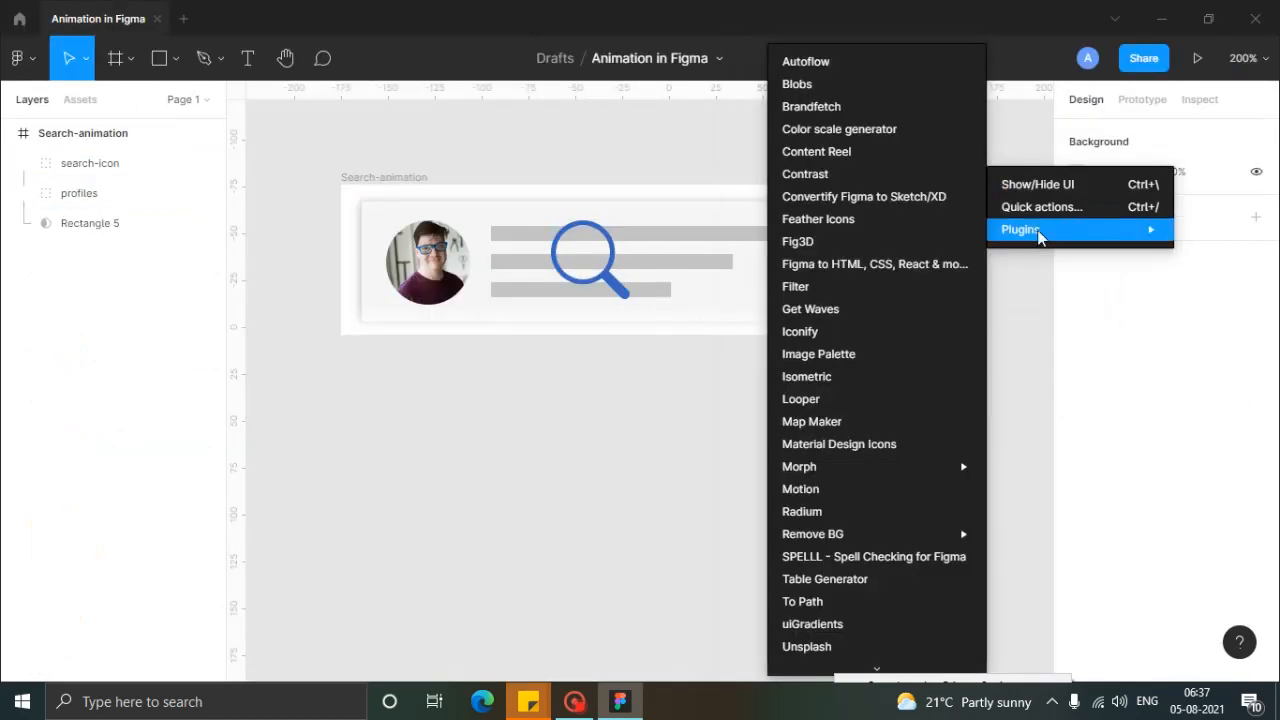
click(848, 490)
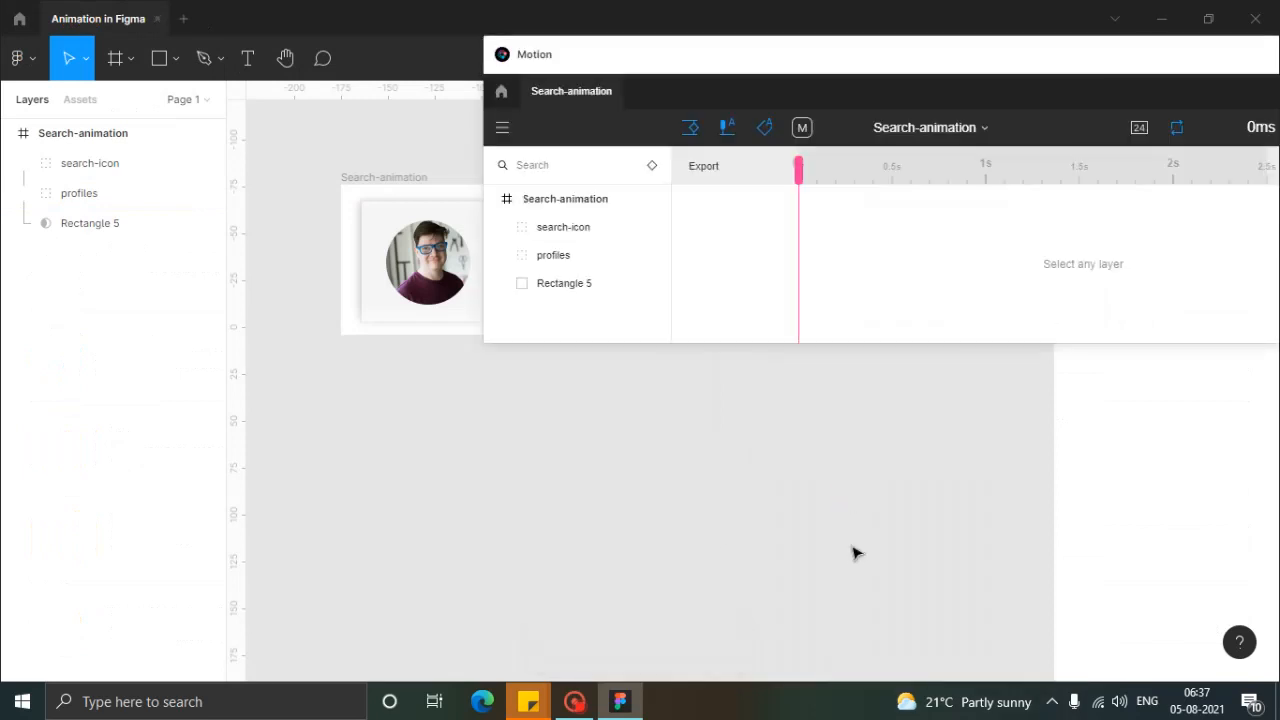
drag(837, 63, 505, 374)
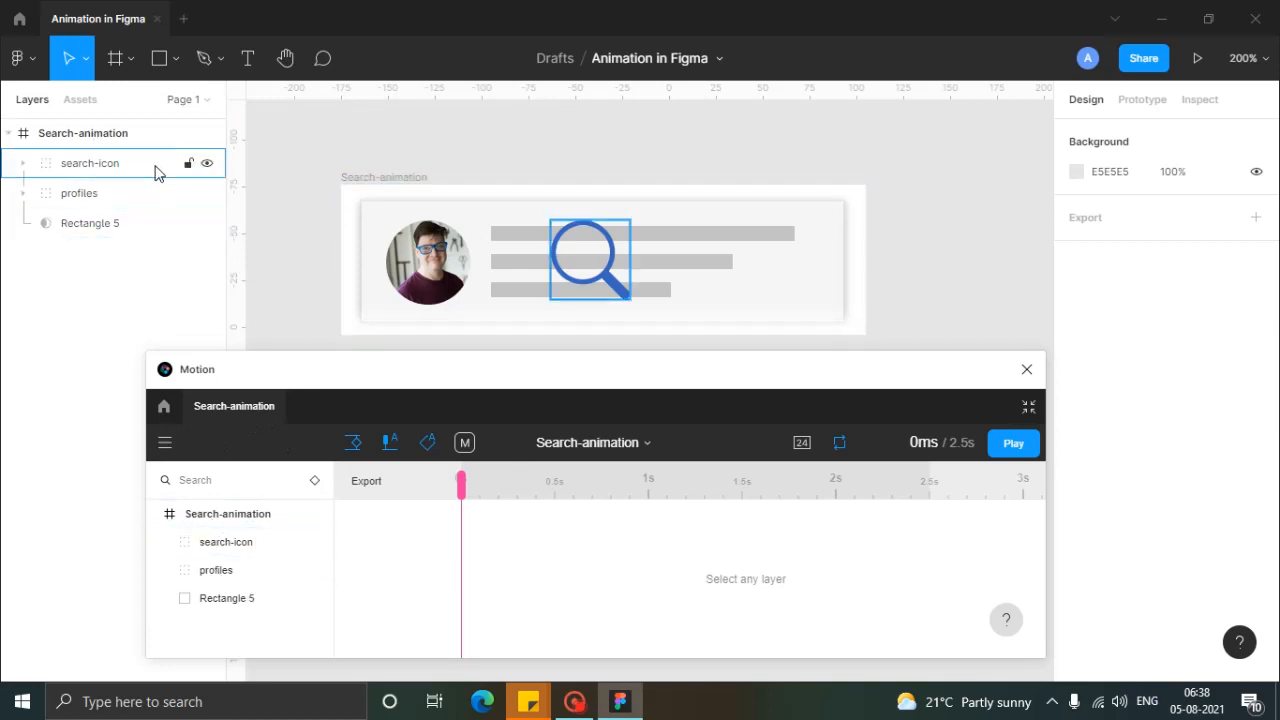
Step: Examine the animatable properties of search-icon, profiles and Rectangle 5 in Motion, and its animation selector
click(226, 546)
click(223, 567)
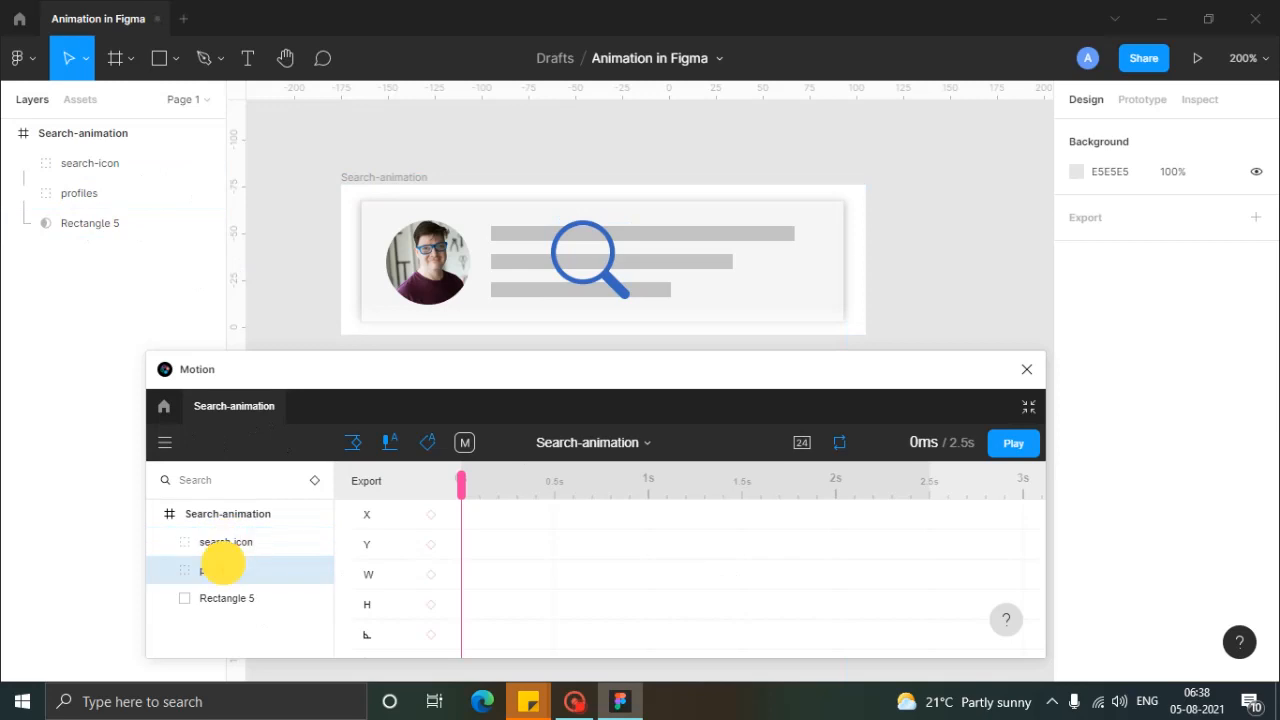
click(229, 598)
click(233, 545)
click(233, 568)
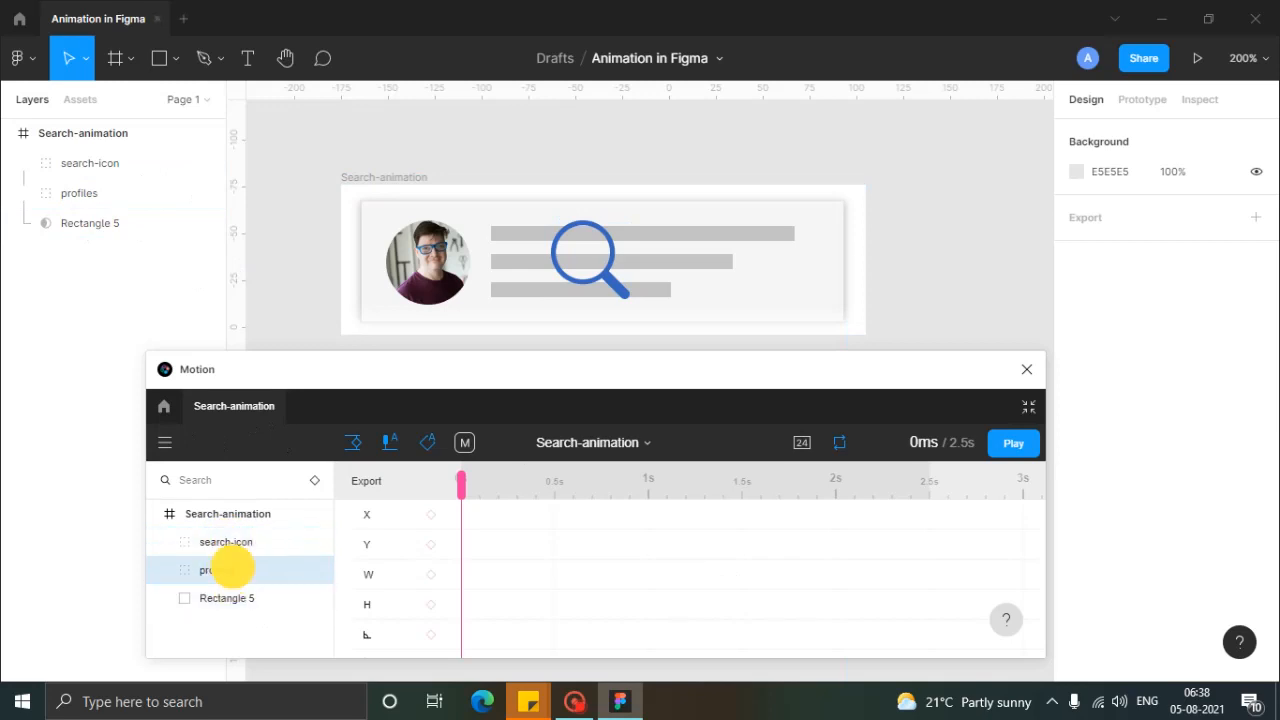
click(233, 548)
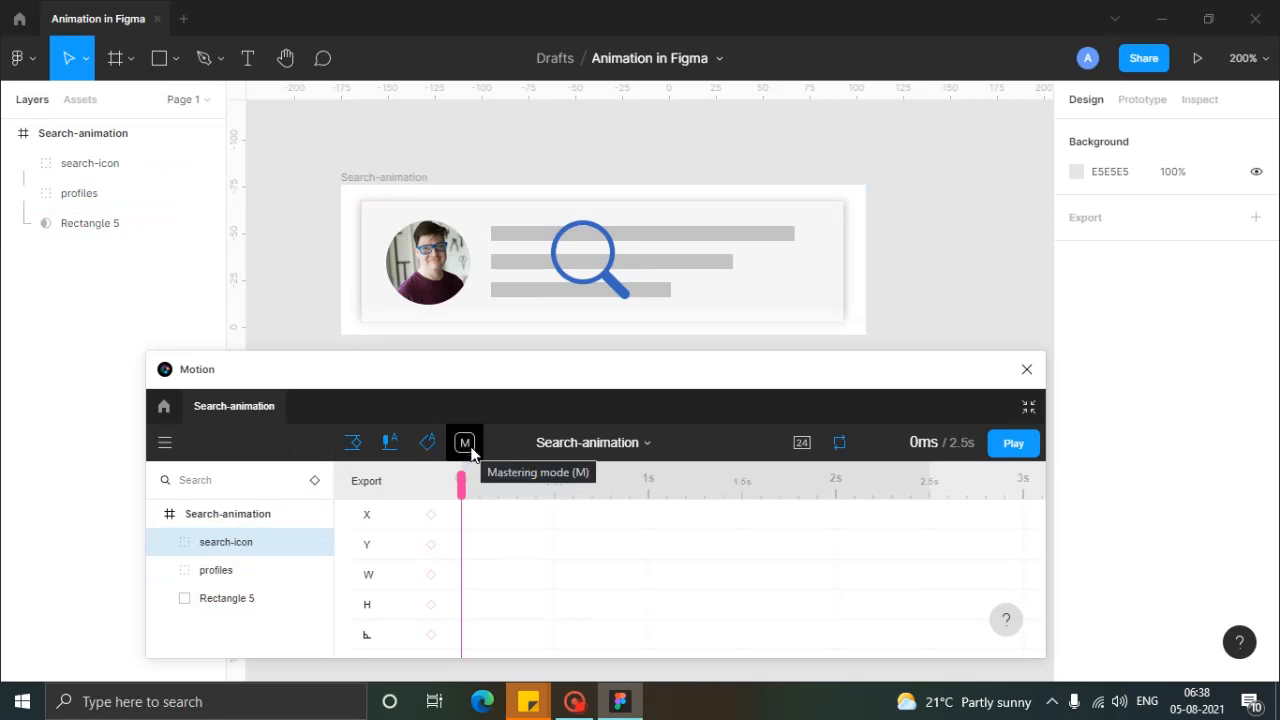
click(650, 442)
click(650, 440)
click(711, 443)
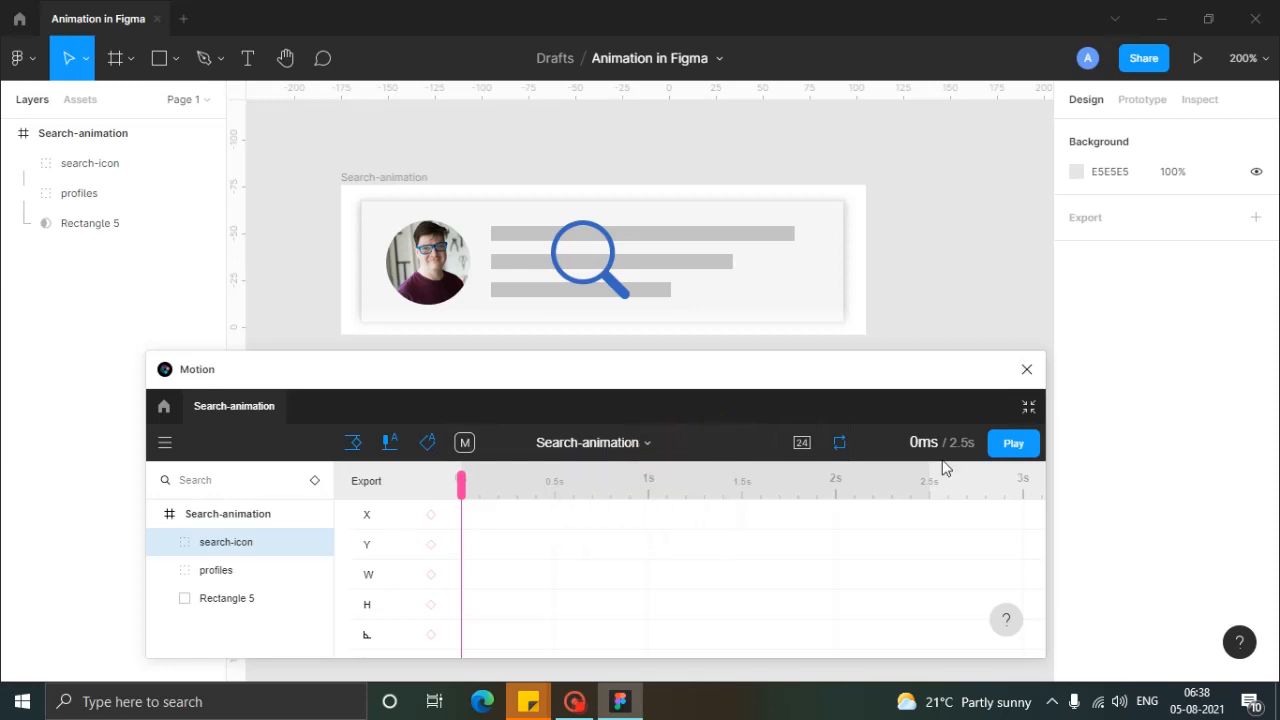
Step: Turn off repeat playback for the Search-animation timeline and keep the playhead at 0 ms
click(841, 450)
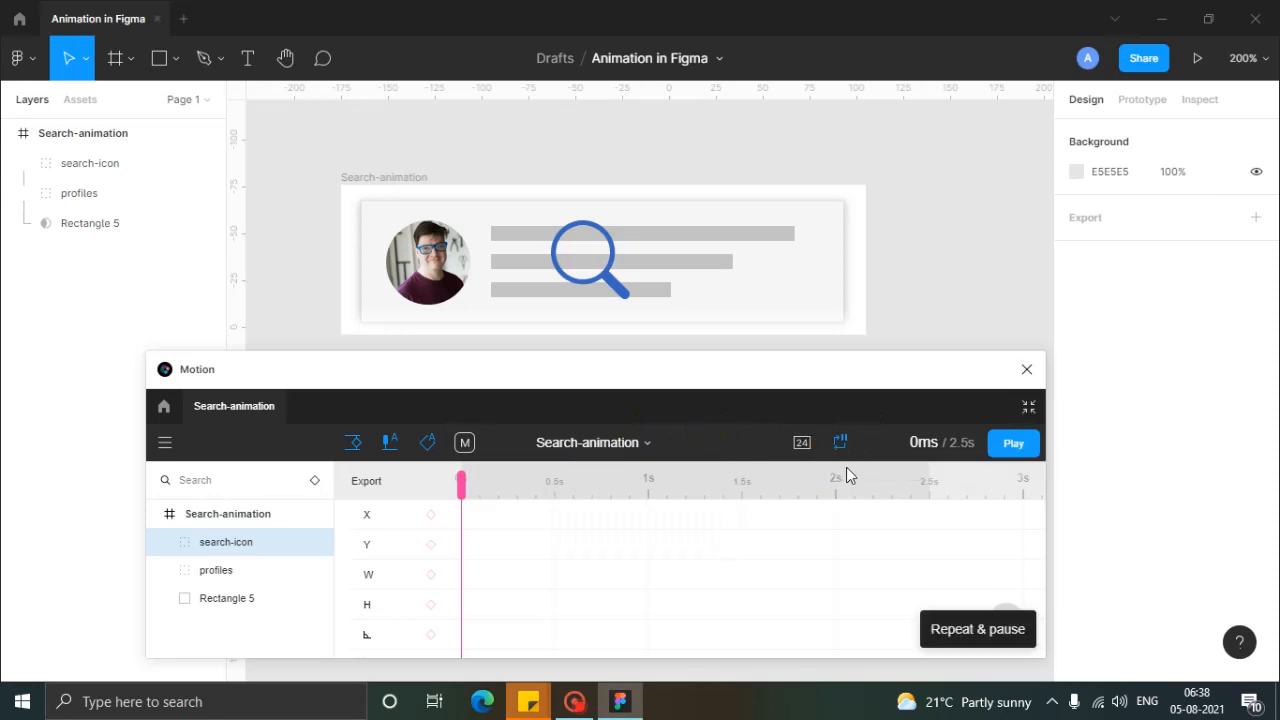
click(843, 455)
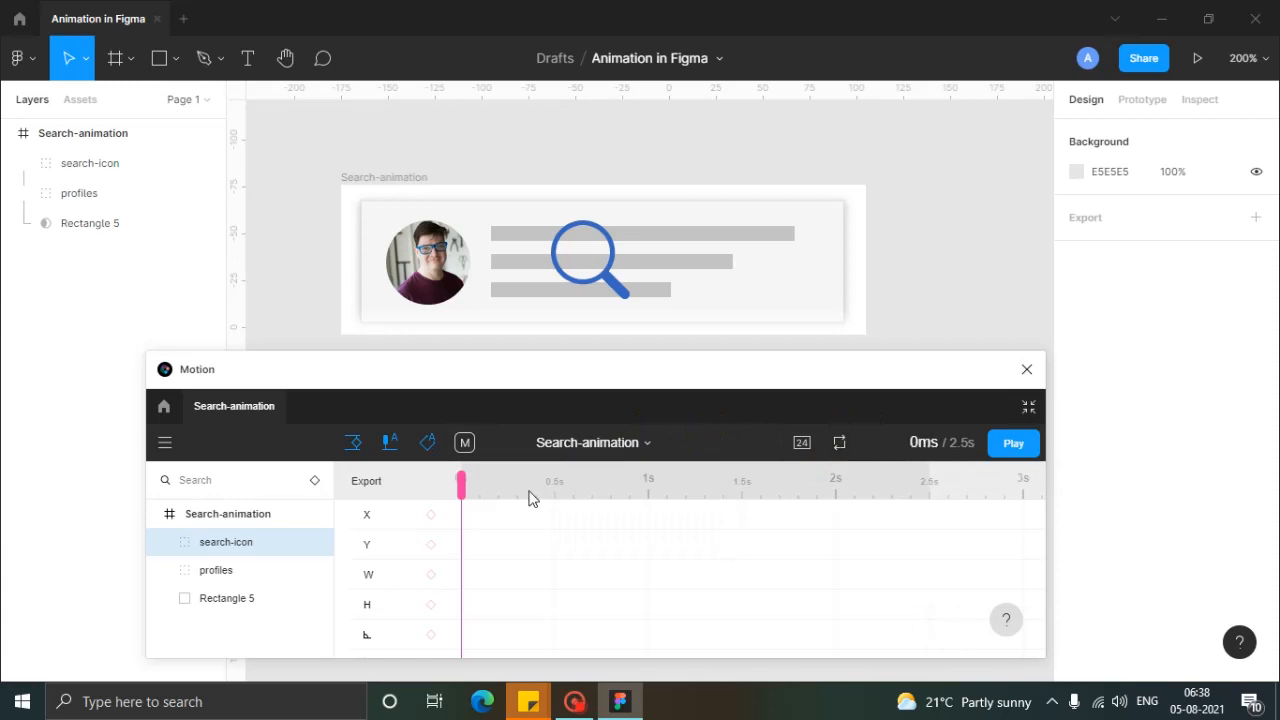
drag(466, 487, 385, 478)
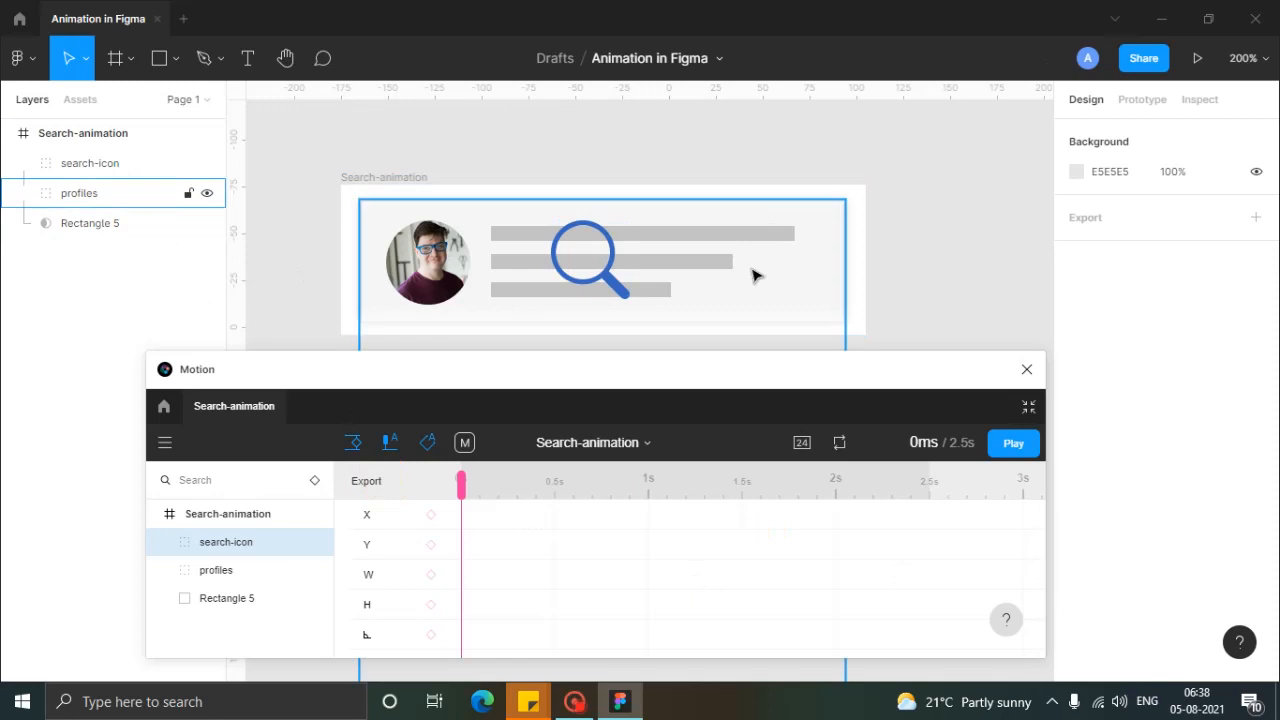
Step: Move search-icon to about X 83, Y 31 and keyframe its X and Y at 0s and 2.5s
click(82, 165)
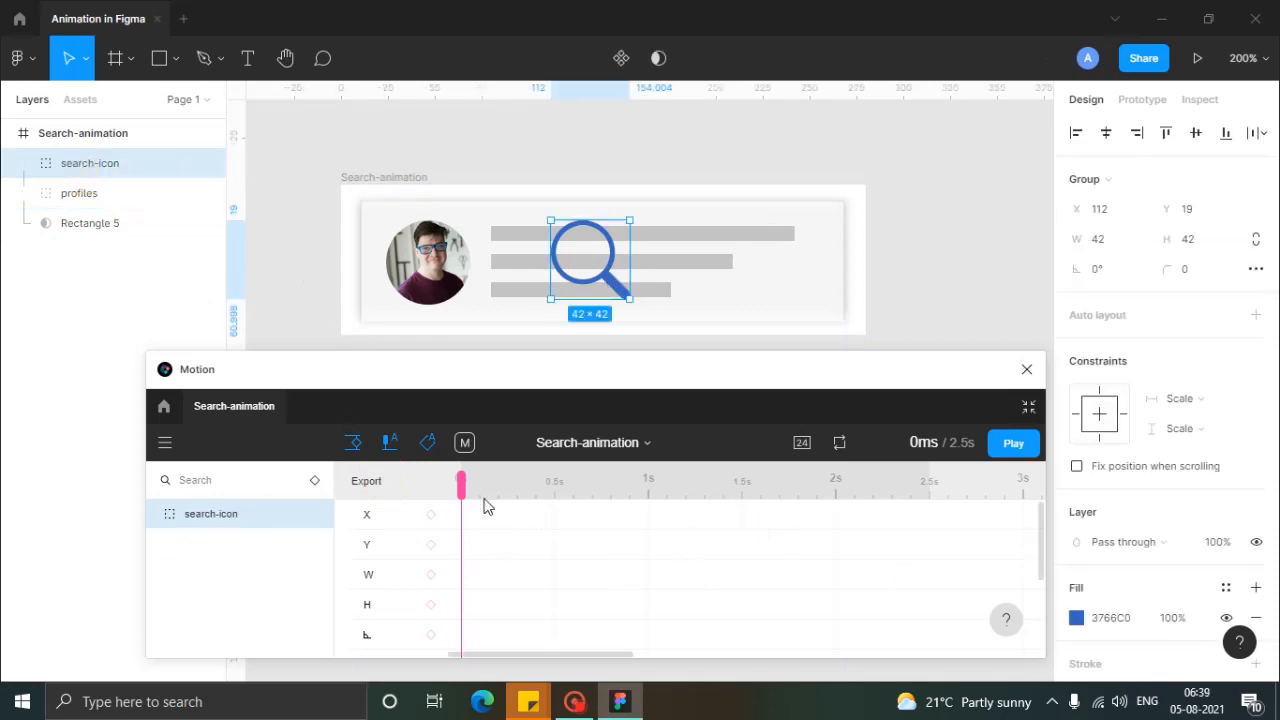
drag(462, 486, 448, 486)
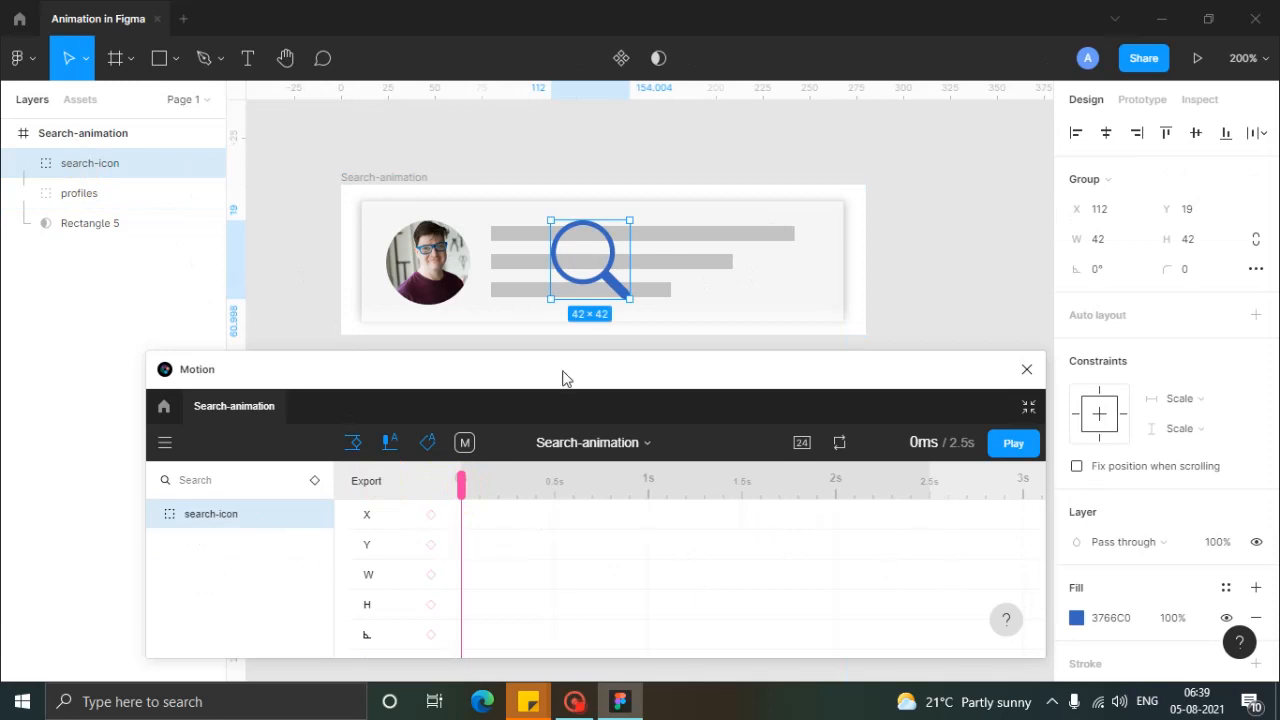
drag(594, 276, 563, 303)
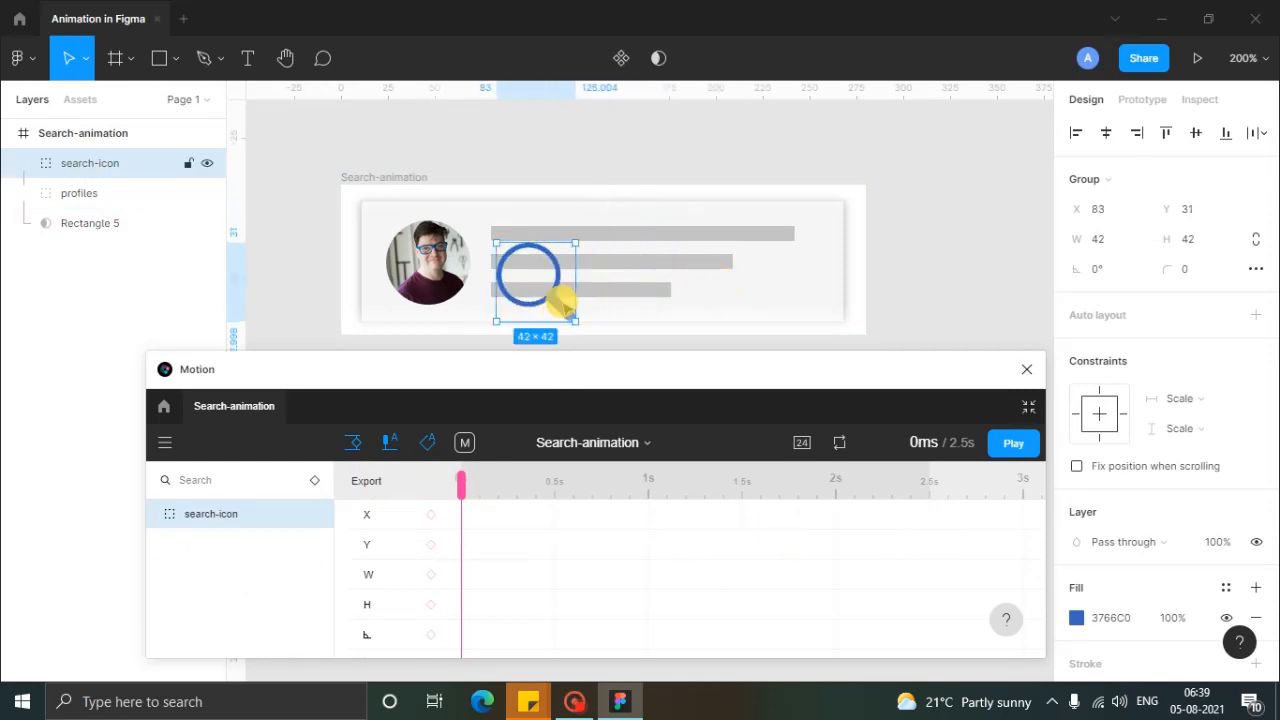
drag(470, 492, 927, 503)
click(431, 515)
click(430, 545)
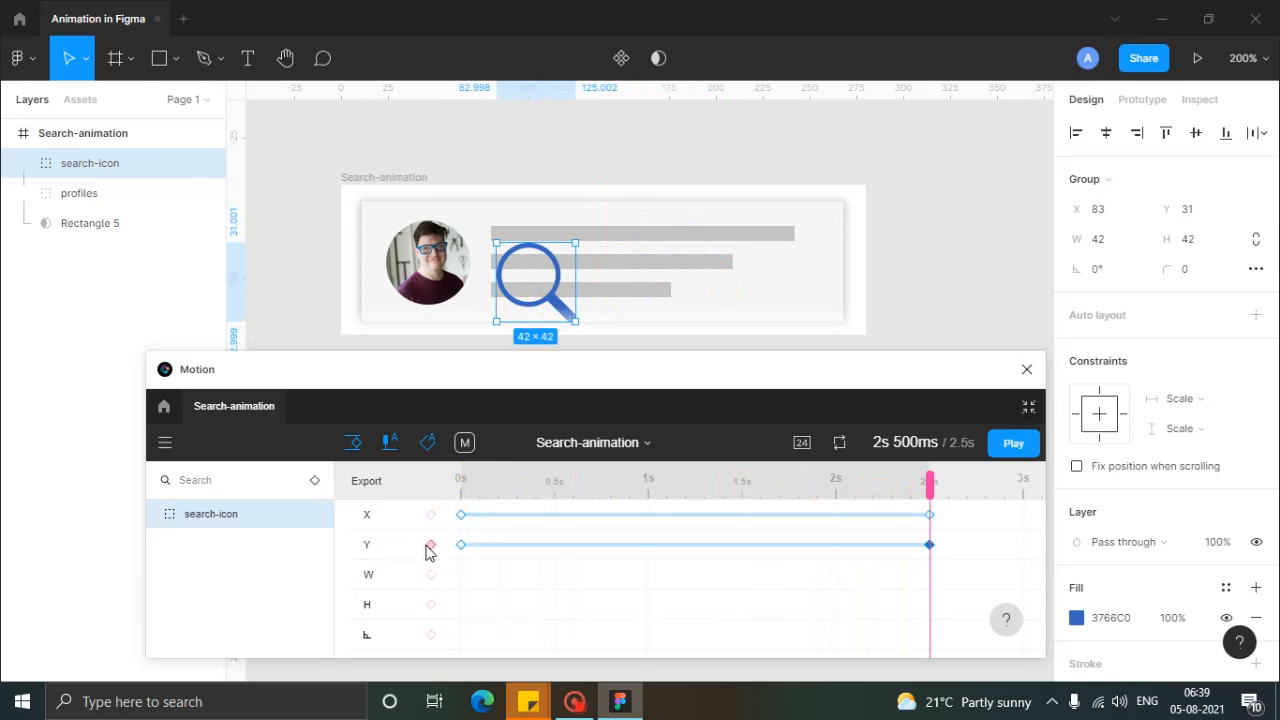
Step: At 0.5s, move search-icon diagonally up and to the right over the card and keyframe its X and Y
drag(930, 483, 556, 484)
drag(558, 299, 594, 265)
click(431, 517)
click(431, 545)
Step: At 1s, move search-icon to about X 150, Y 12 and keyframe its X and Y
drag(562, 488, 649, 486)
drag(597, 283, 690, 272)
click(431, 514)
click(431, 546)
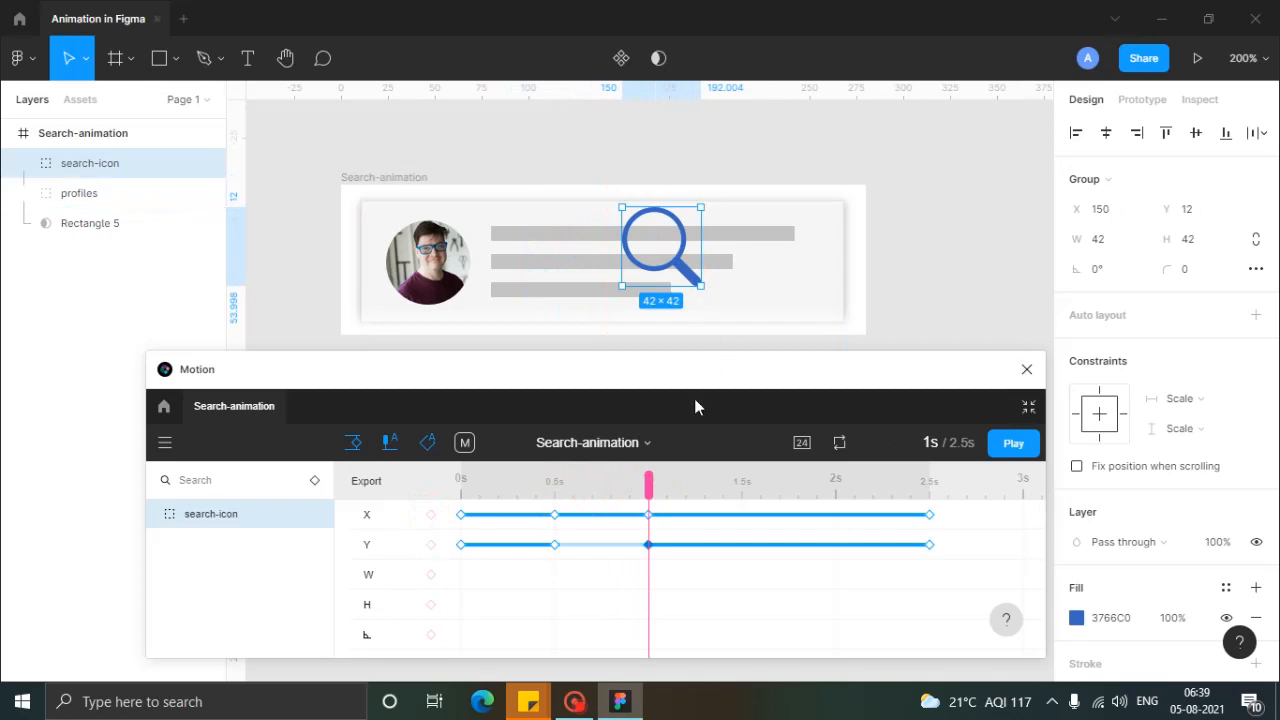
Step: At 1.5s, move search-icon to about X 155, Y 33 and keyframe its X and Y
drag(650, 490, 740, 486)
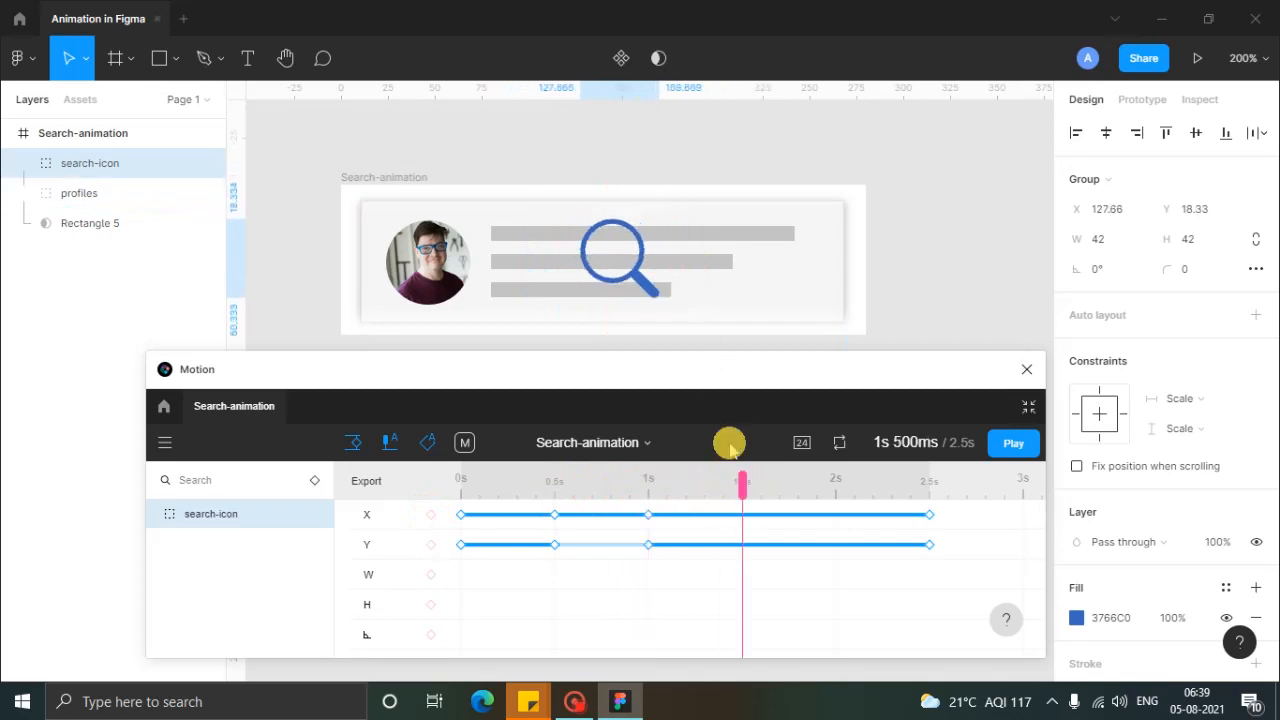
drag(641, 280, 695, 309)
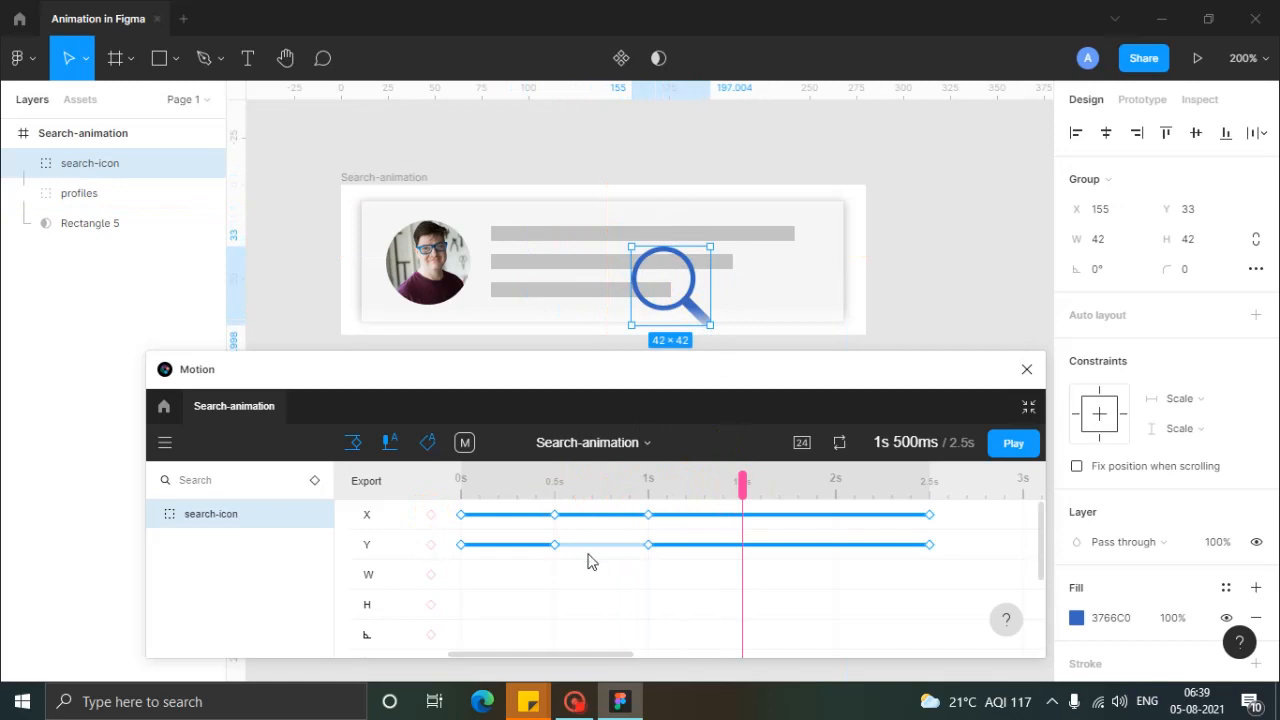
click(431, 514)
click(431, 544)
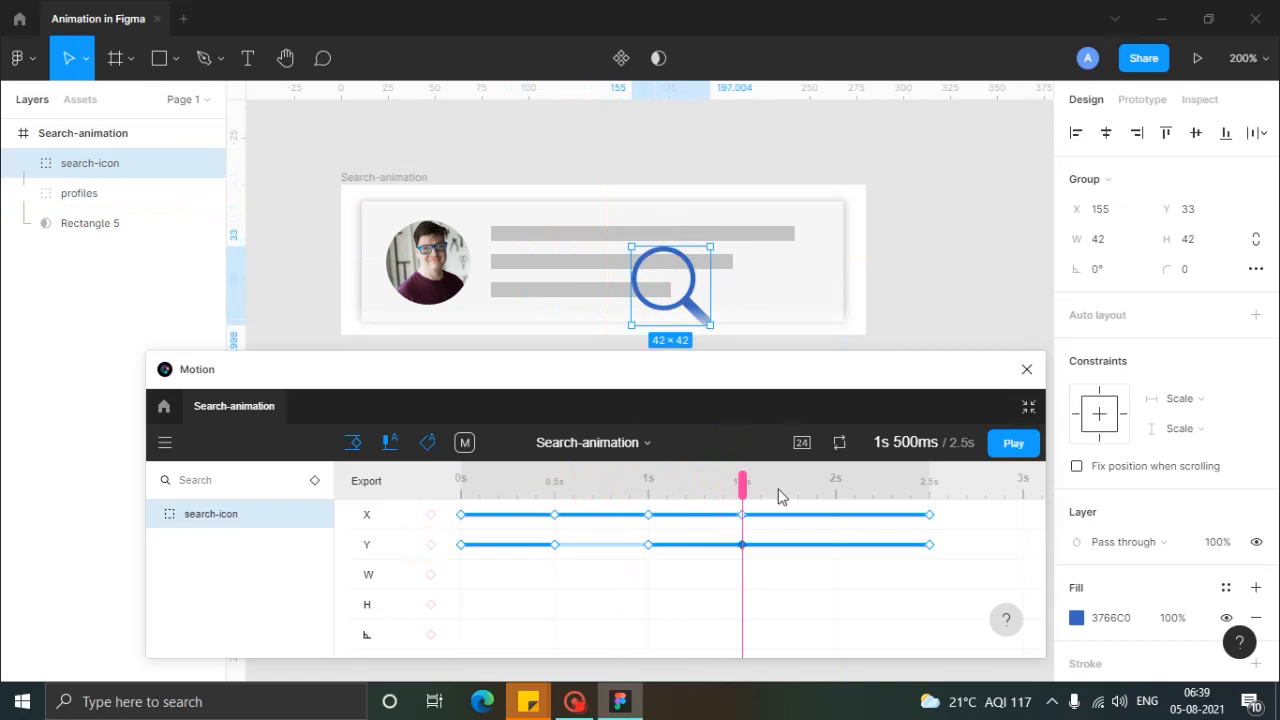
Step: At 2s, move search-icon to about X 106, Y 34 and keyframe its X and Y
drag(748, 498, 836, 484)
click(623, 309)
drag(623, 309, 597, 313)
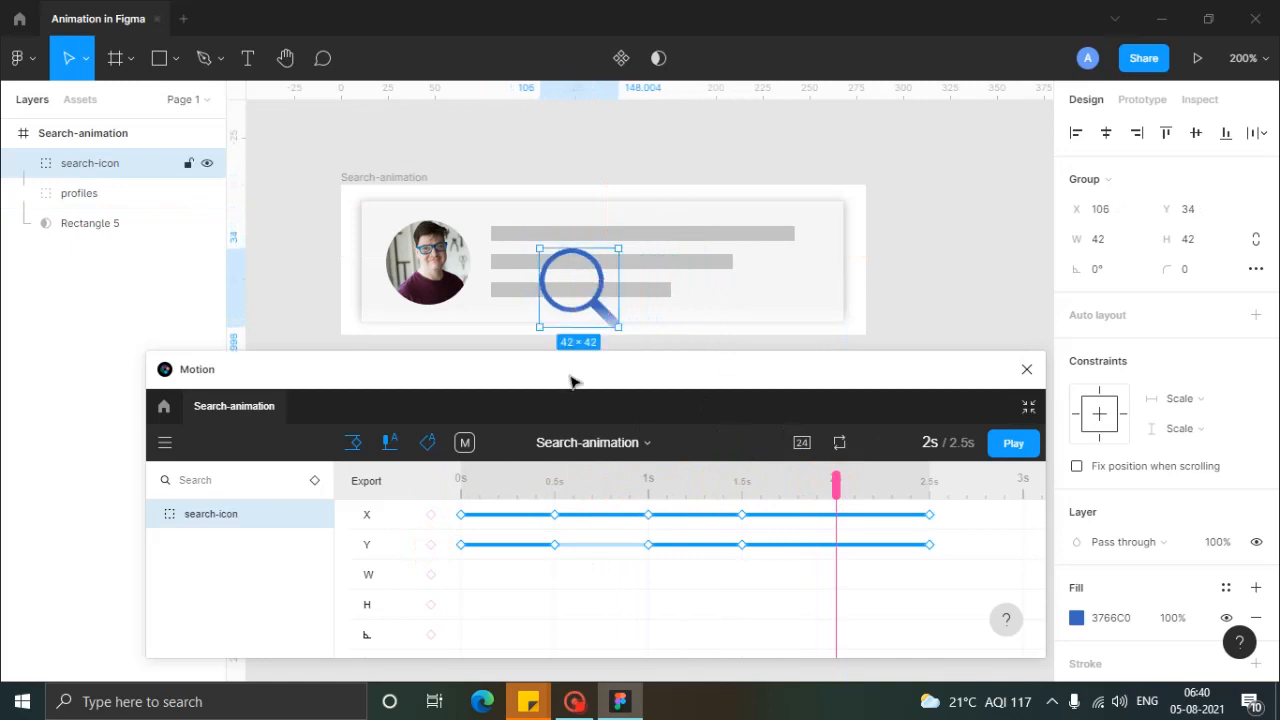
click(431, 515)
click(431, 544)
Step: Preview the full search-icon animation and enable looped playback
drag(836, 483, 423, 457)
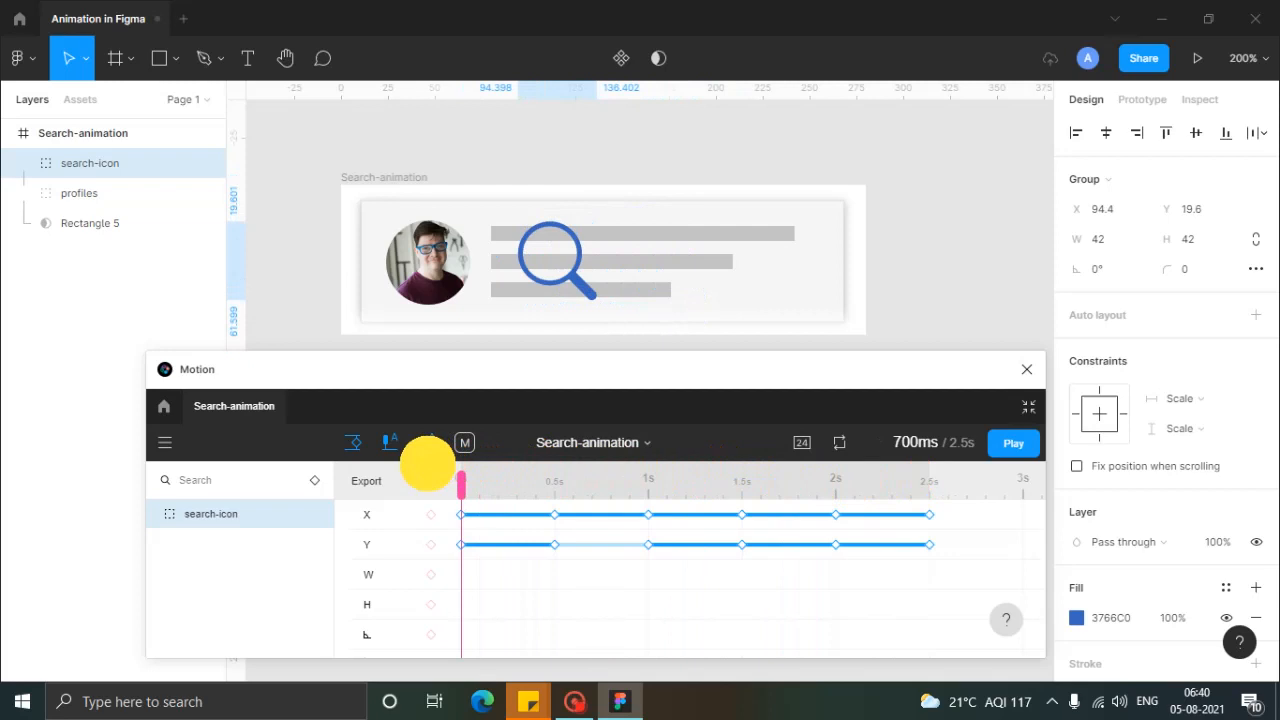
drag(432, 462, 929, 500)
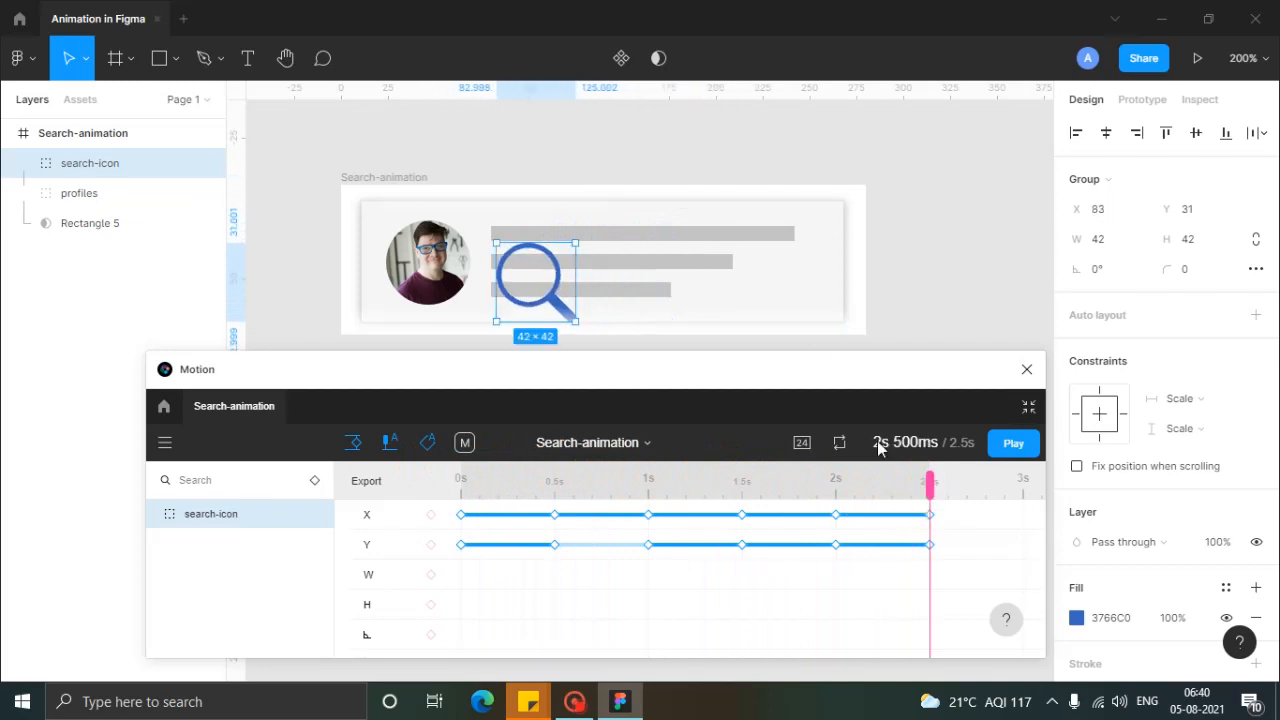
click(1013, 443)
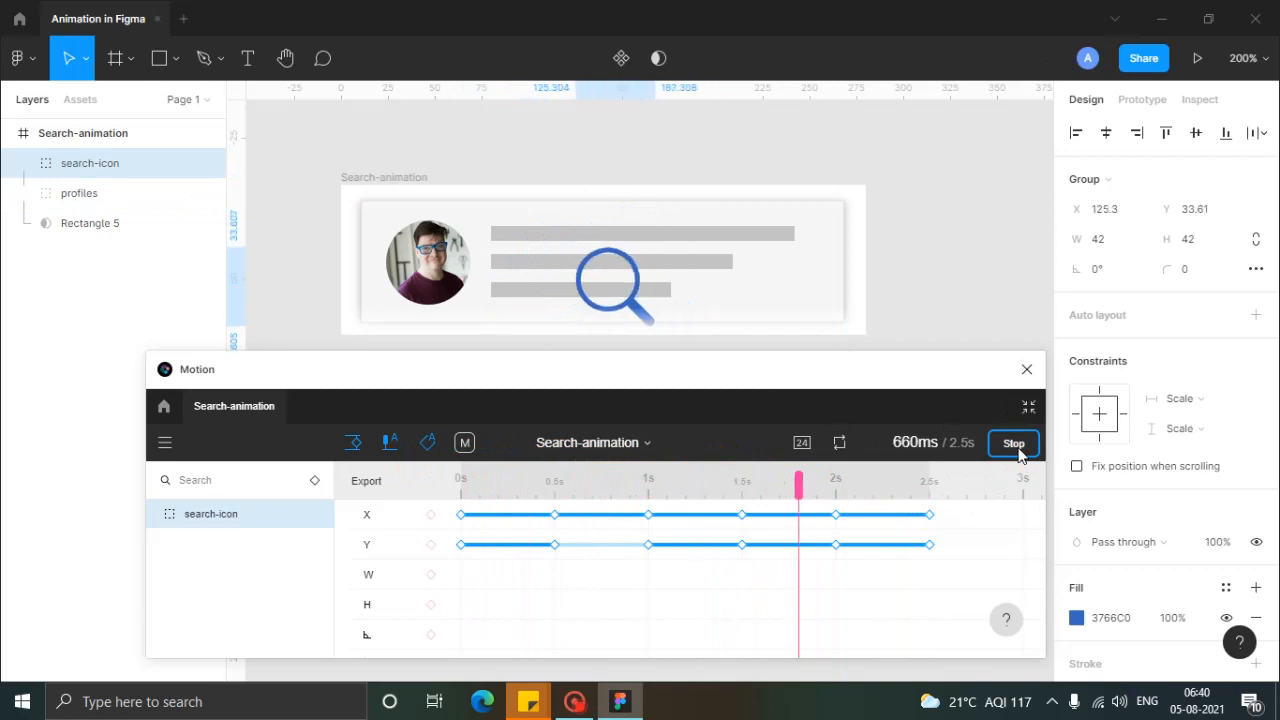
click(1013, 443)
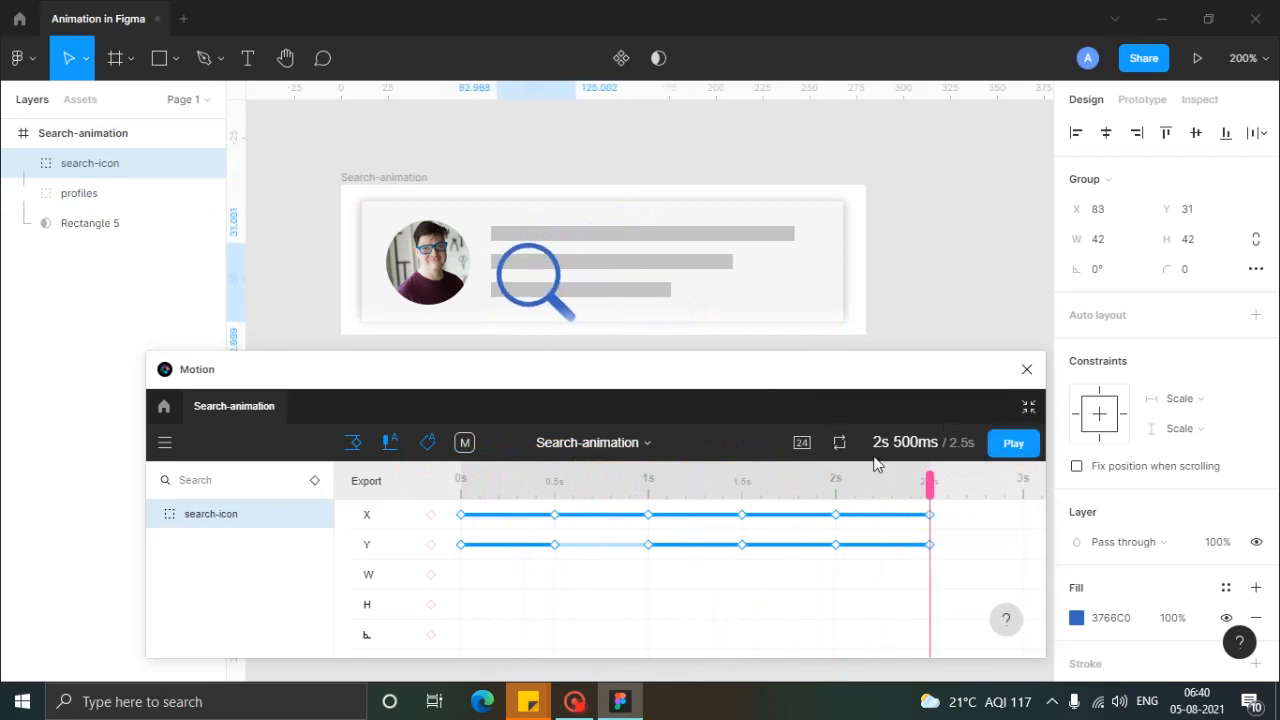
click(838, 443)
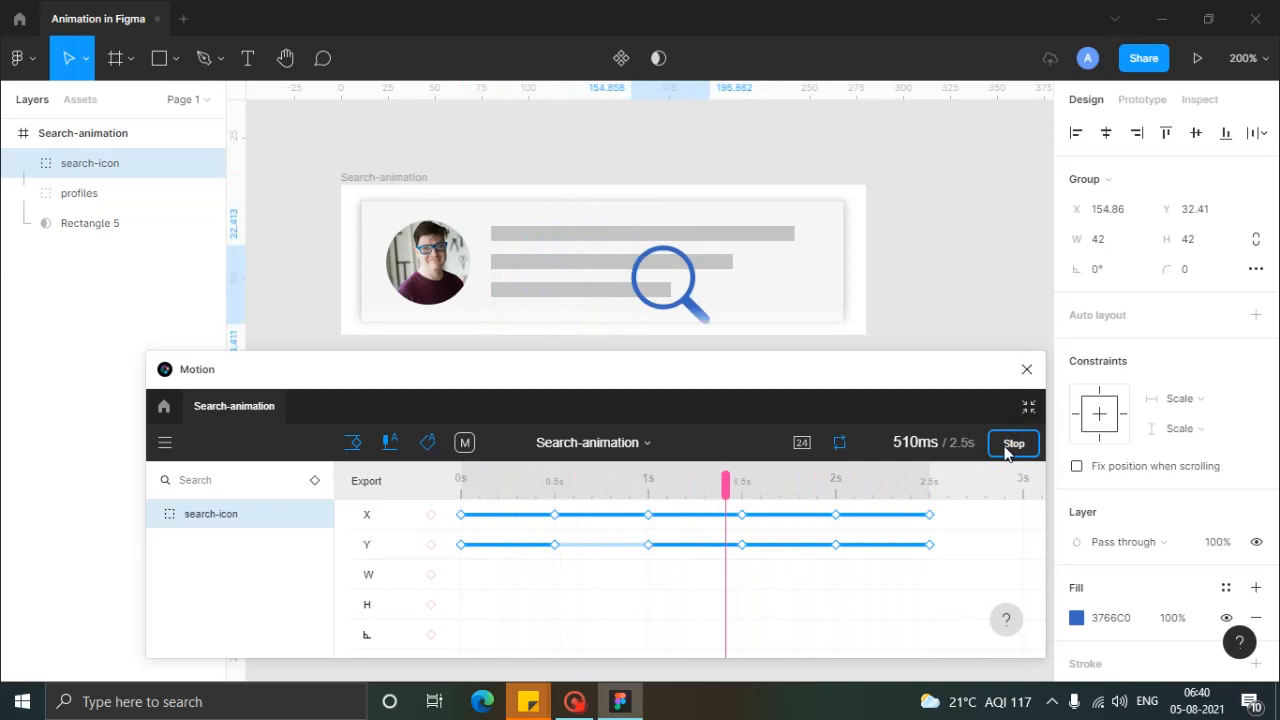
click(1010, 446)
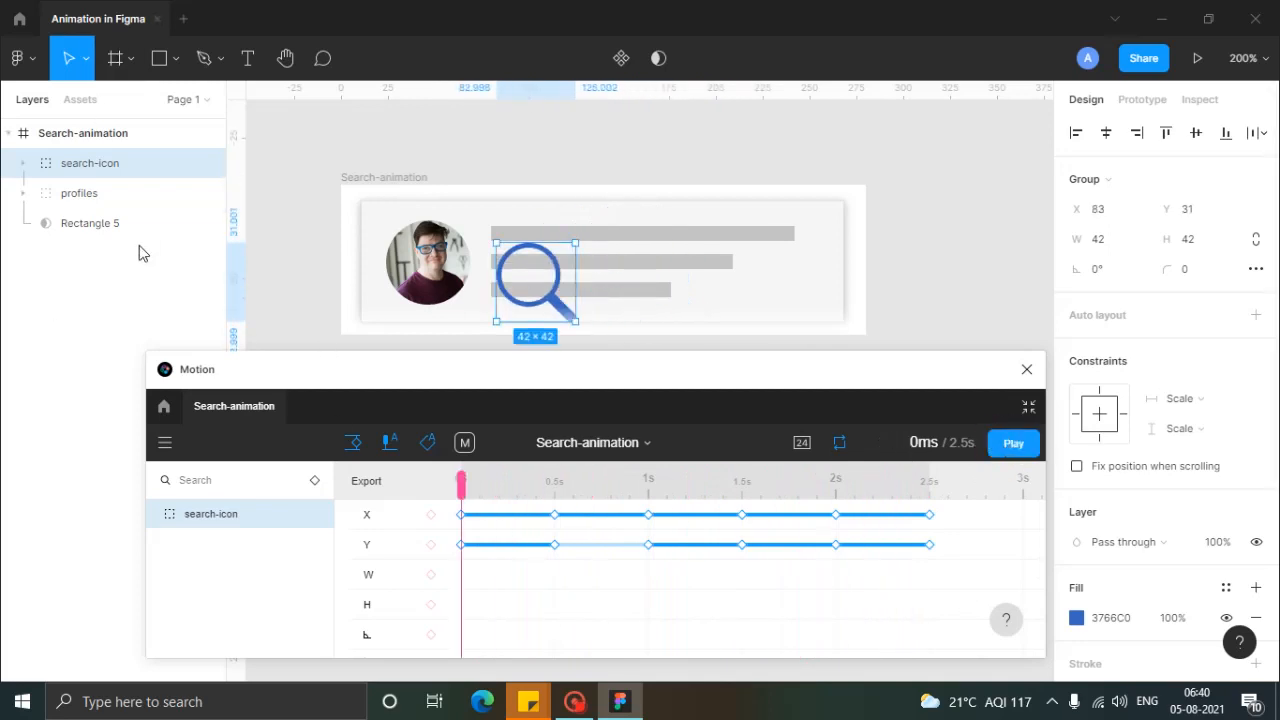
Step: Keyframe the profiles group's Y at 0s and 0.5s, and try nudging the group upward at 0.5s
click(110, 213)
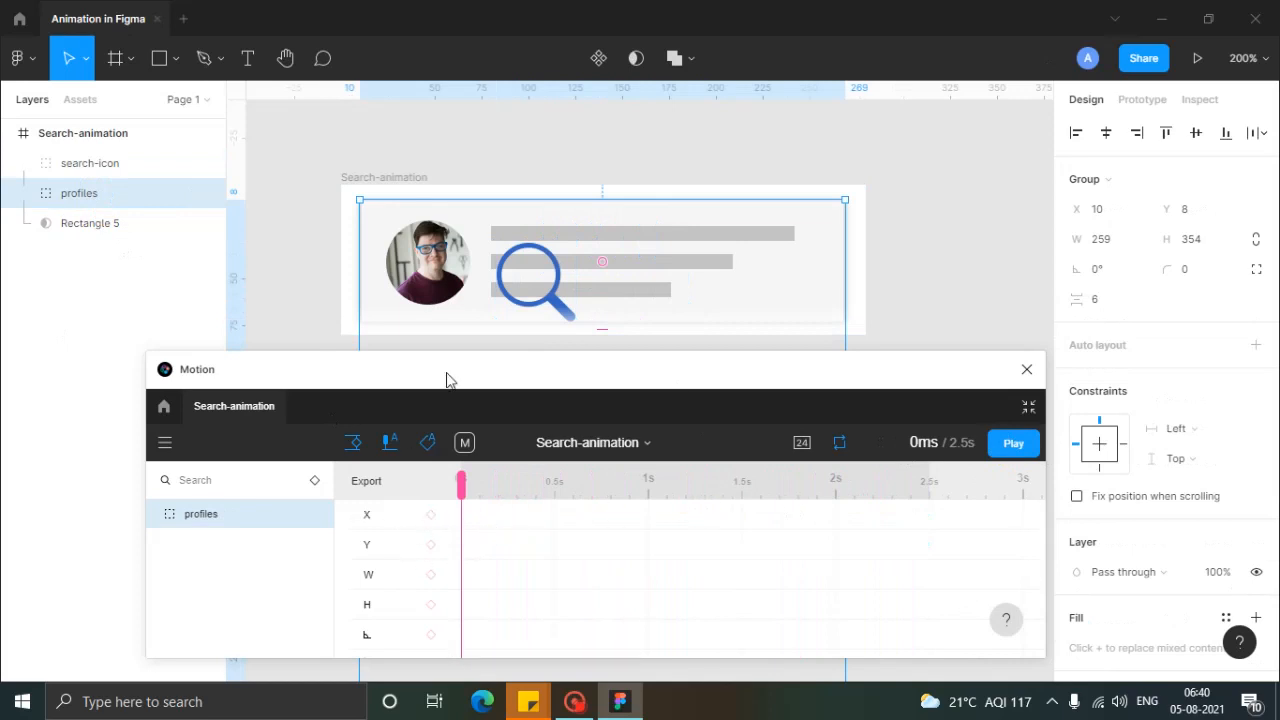
click(430, 546)
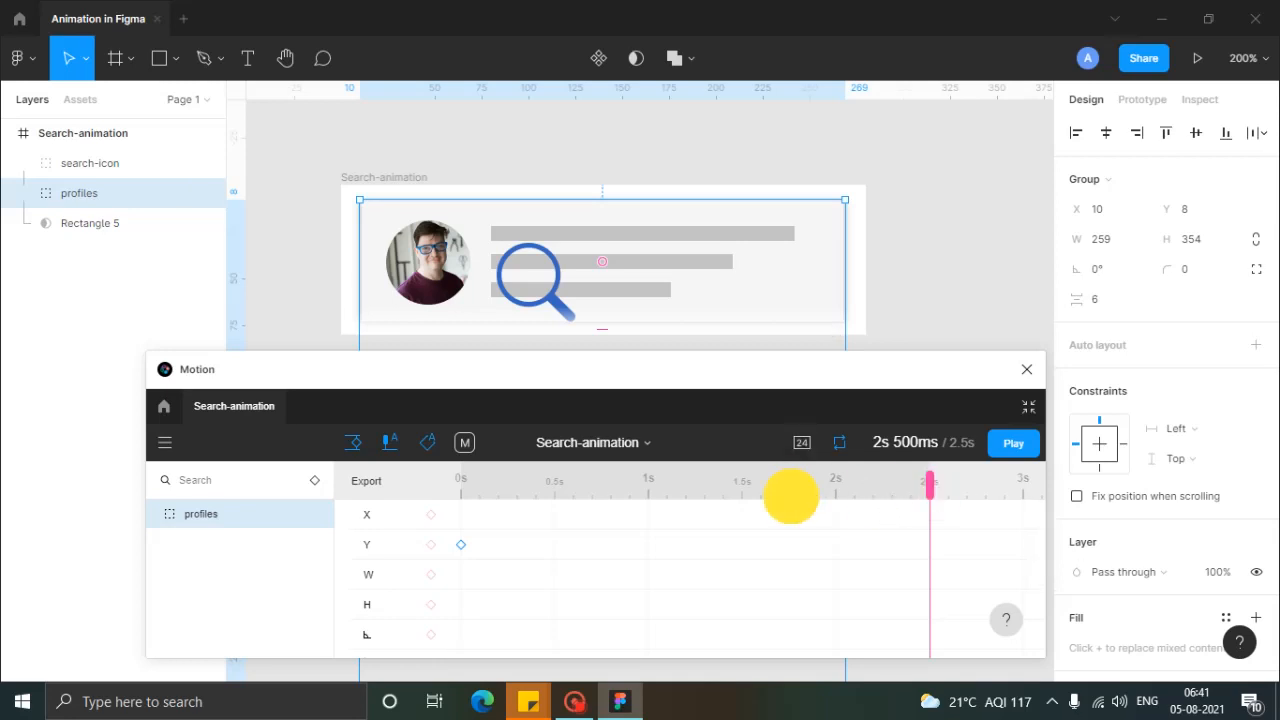
drag(788, 491, 551, 467)
click(431, 544)
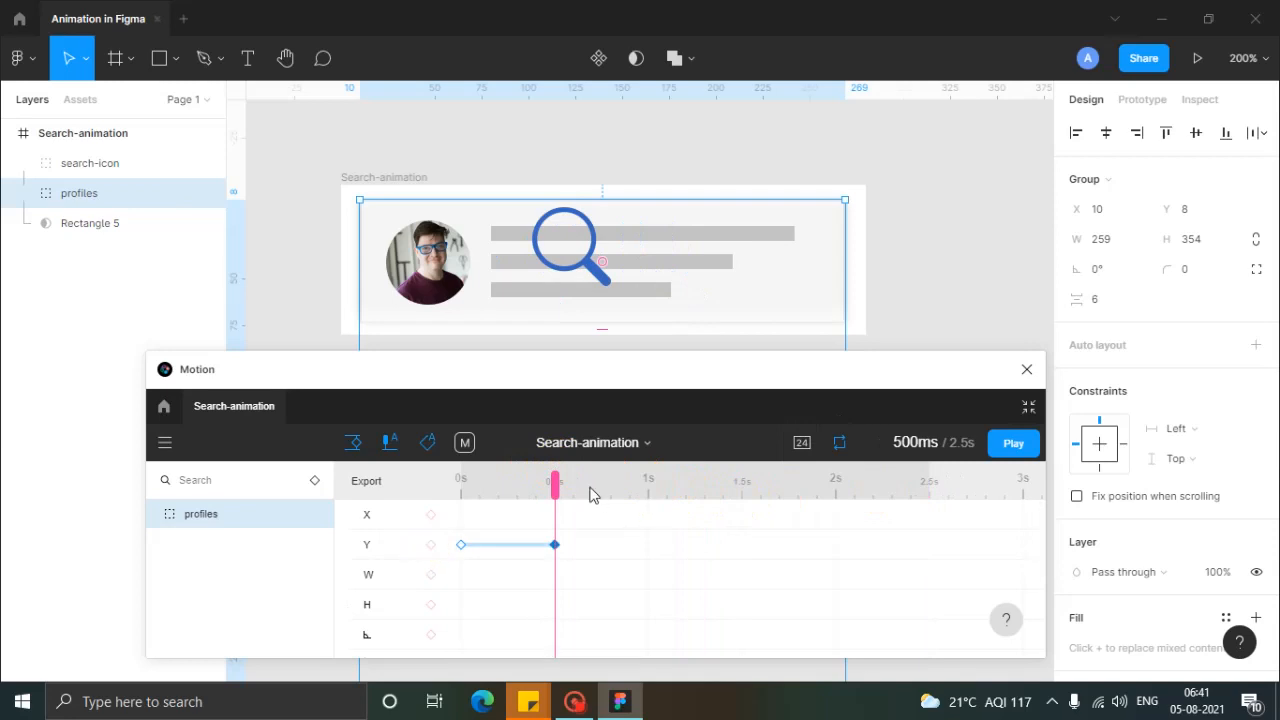
key(shift+Up)
key(shift+Up)
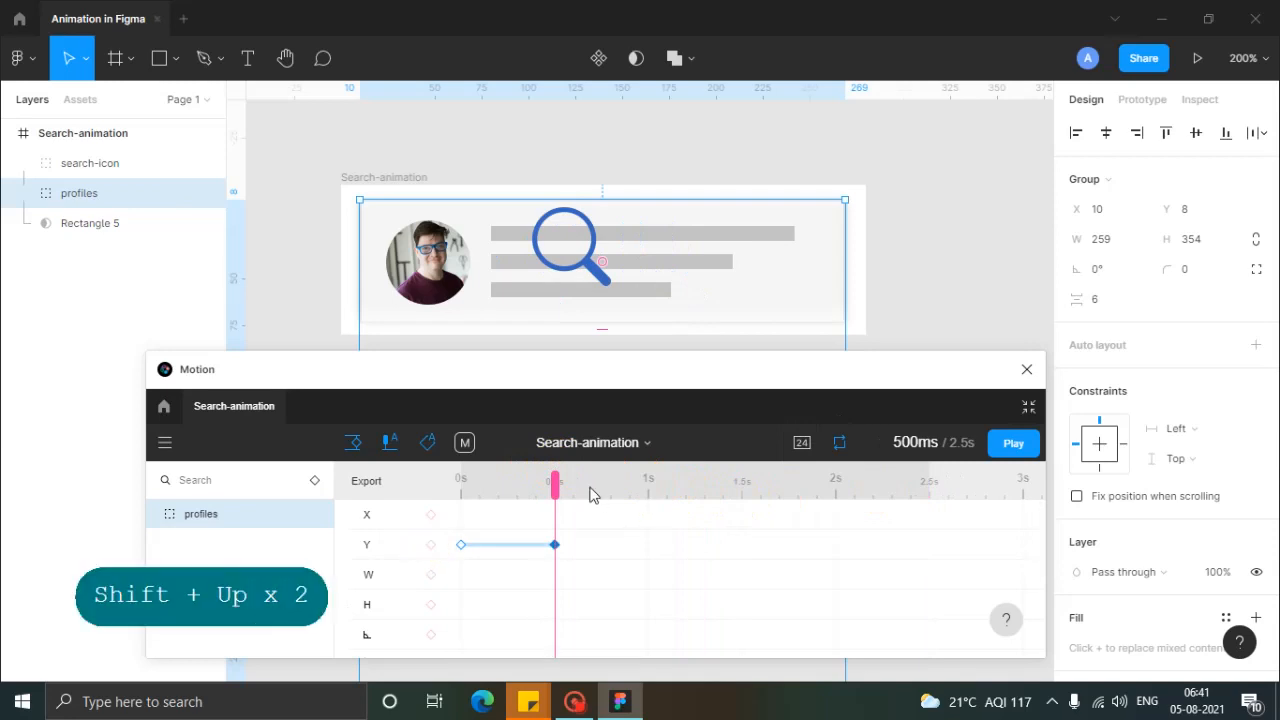
Step: Keyframe the profiles group's Y at 0s, and at 2.5s move it up to Y -136 and keyframe Y
click(429, 544)
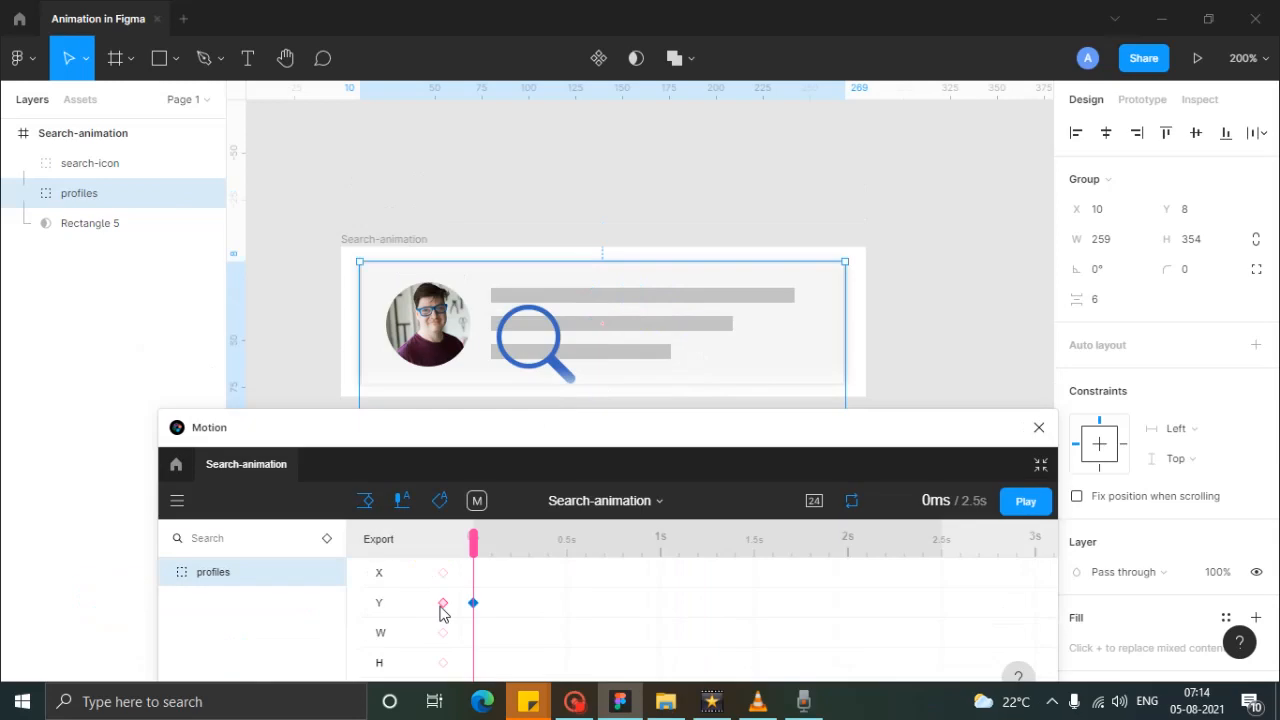
drag(476, 543, 941, 557)
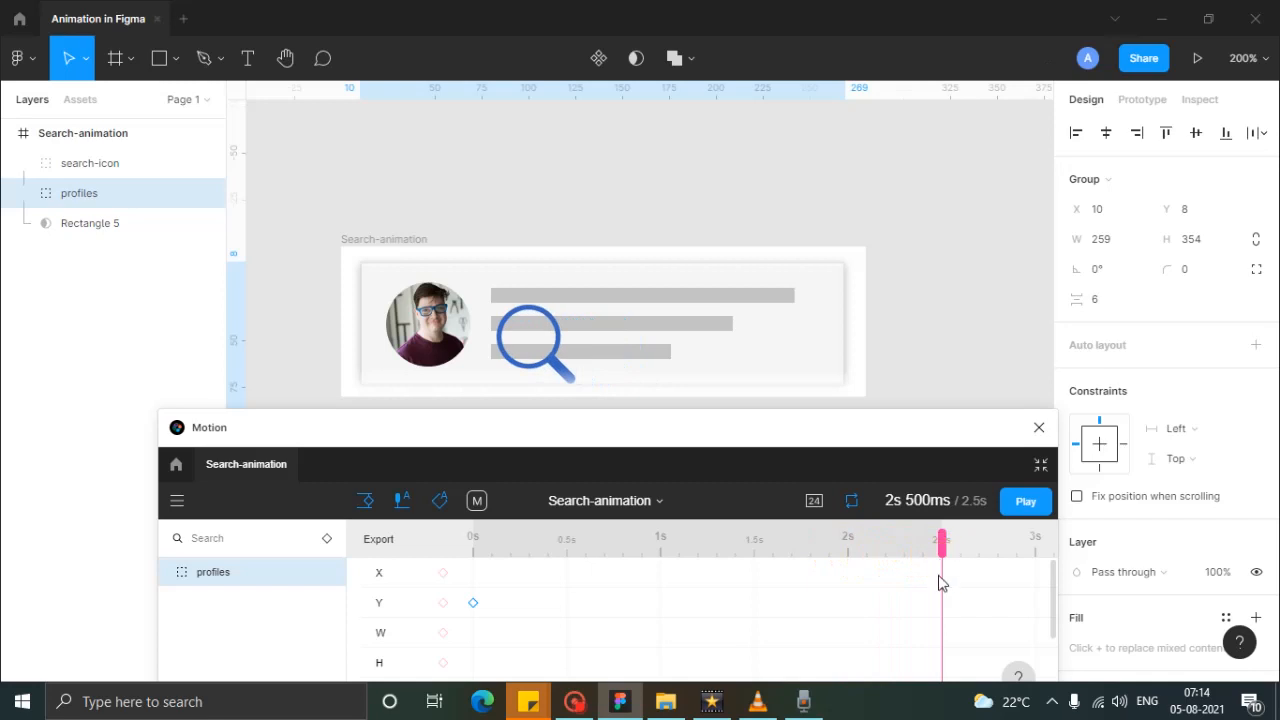
click(78, 193)
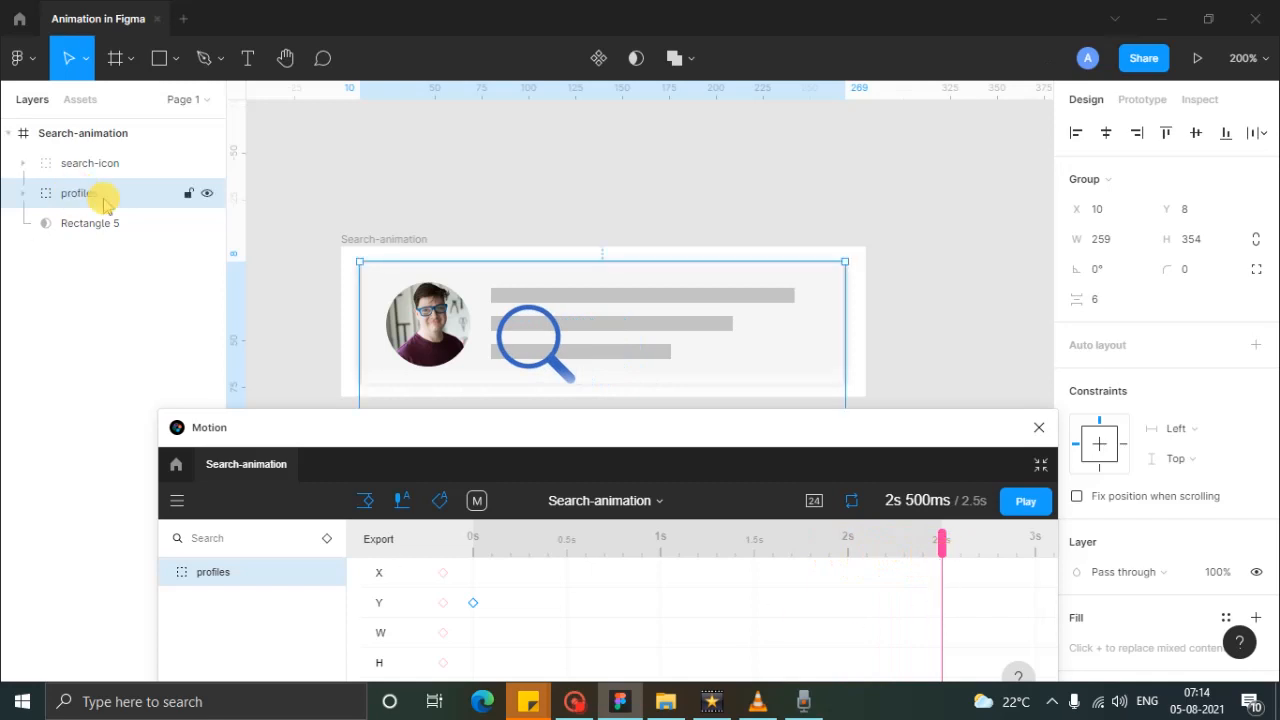
key(shift+Up)
key(shift+Up)
key(shift+Up)
key(shift+Up)
key(shift+Up)
key(shift+Up)
key(shift+Up)
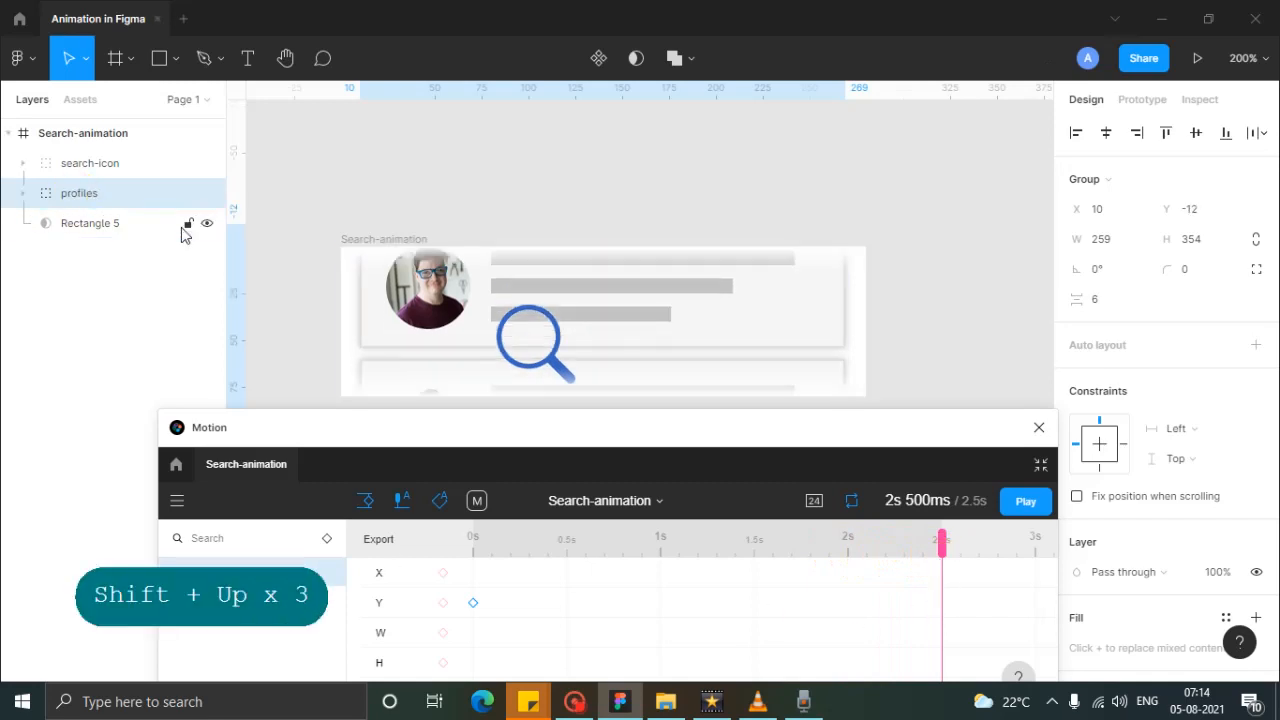
key(shift+Up)
key(shift+Up)
key(shift+Up)
key(shift+Up)
key(shift+Up)
key(shift+Up)
key(shift+Up)
key(shift+Up)
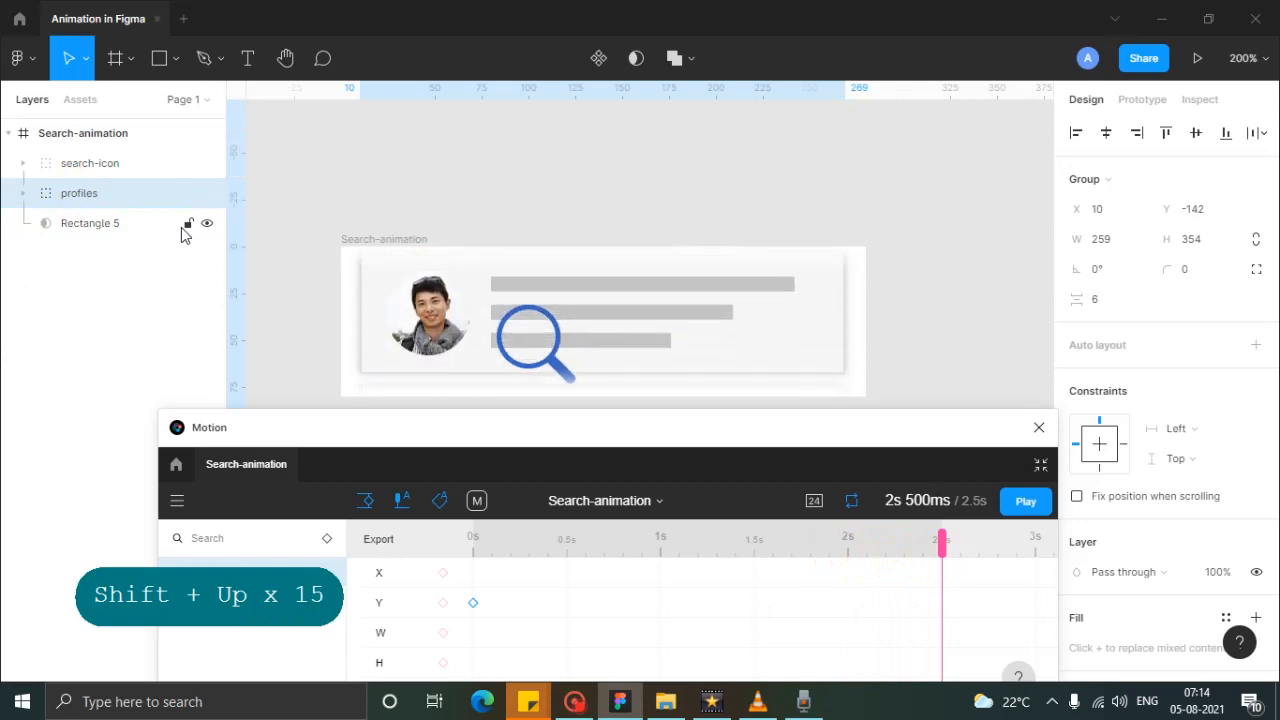
key(Down)
key(Down)
key(Down)
key(Down)
key(Down)
key(Down)
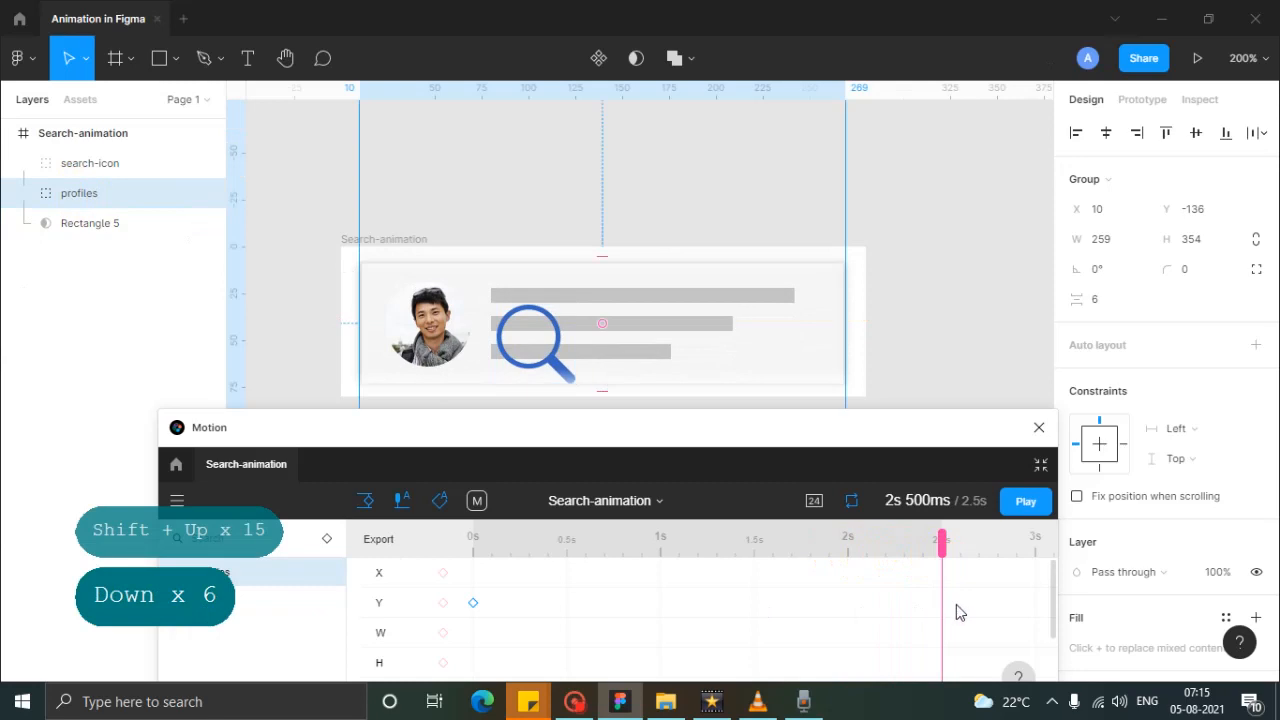
click(443, 604)
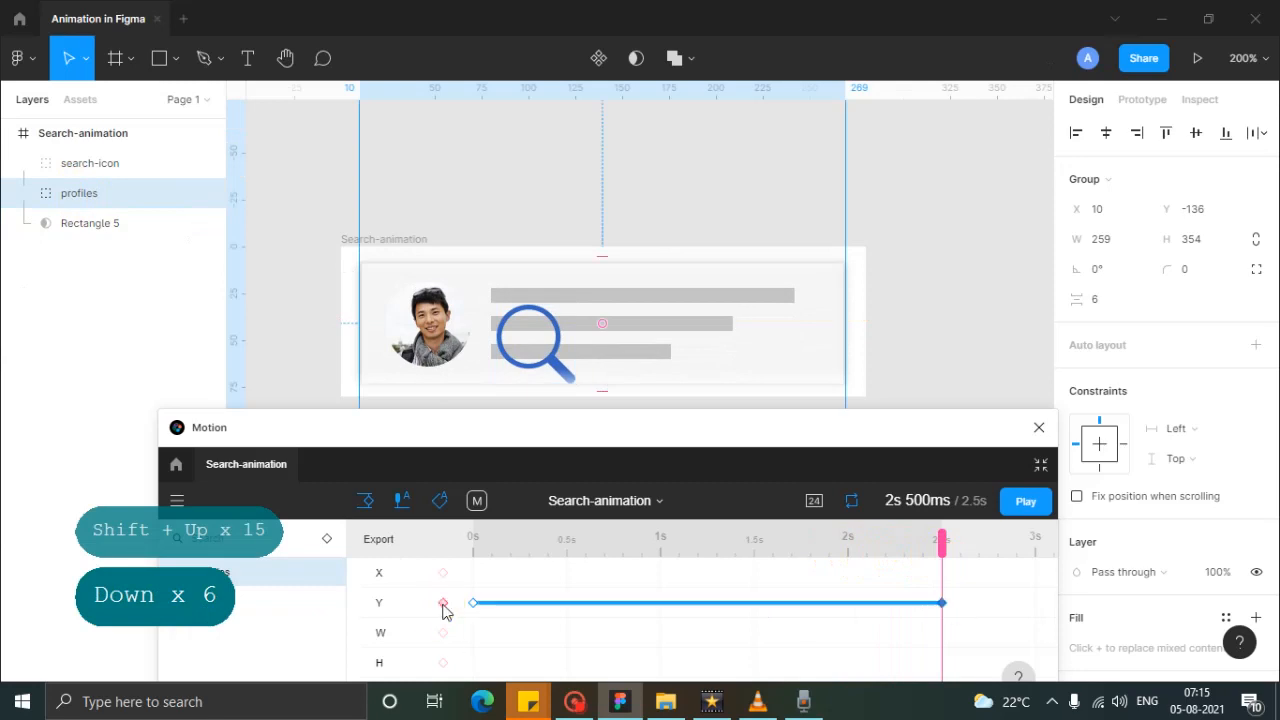
Step: Preview the scrolling profile cards together with the moving magnifier from 0s to 2.5s
drag(940, 540, 463, 528)
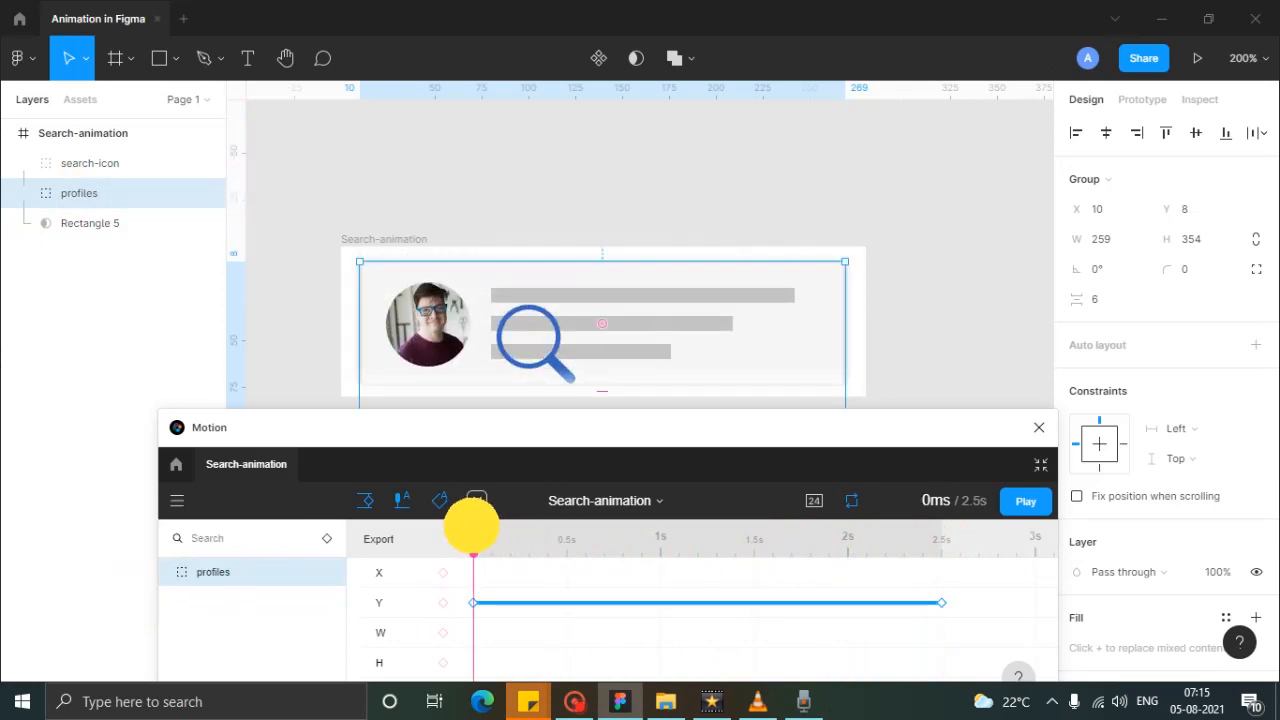
drag(480, 527, 943, 557)
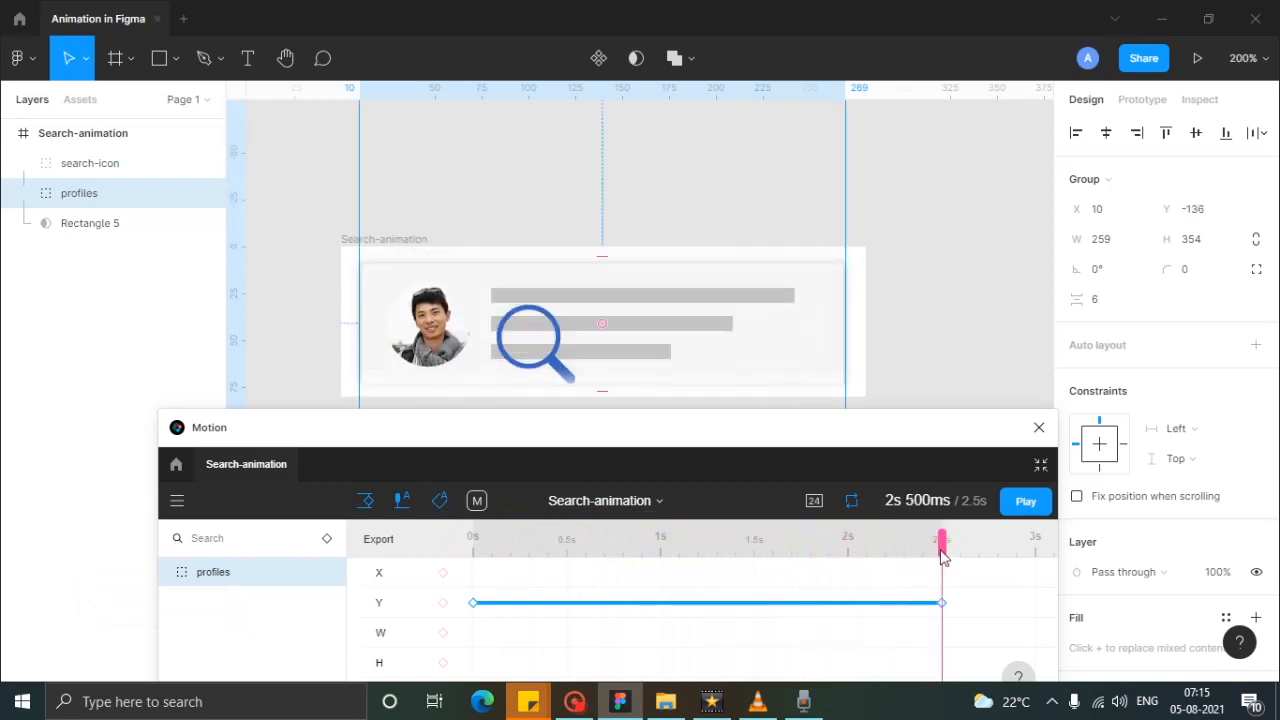
click(1026, 501)
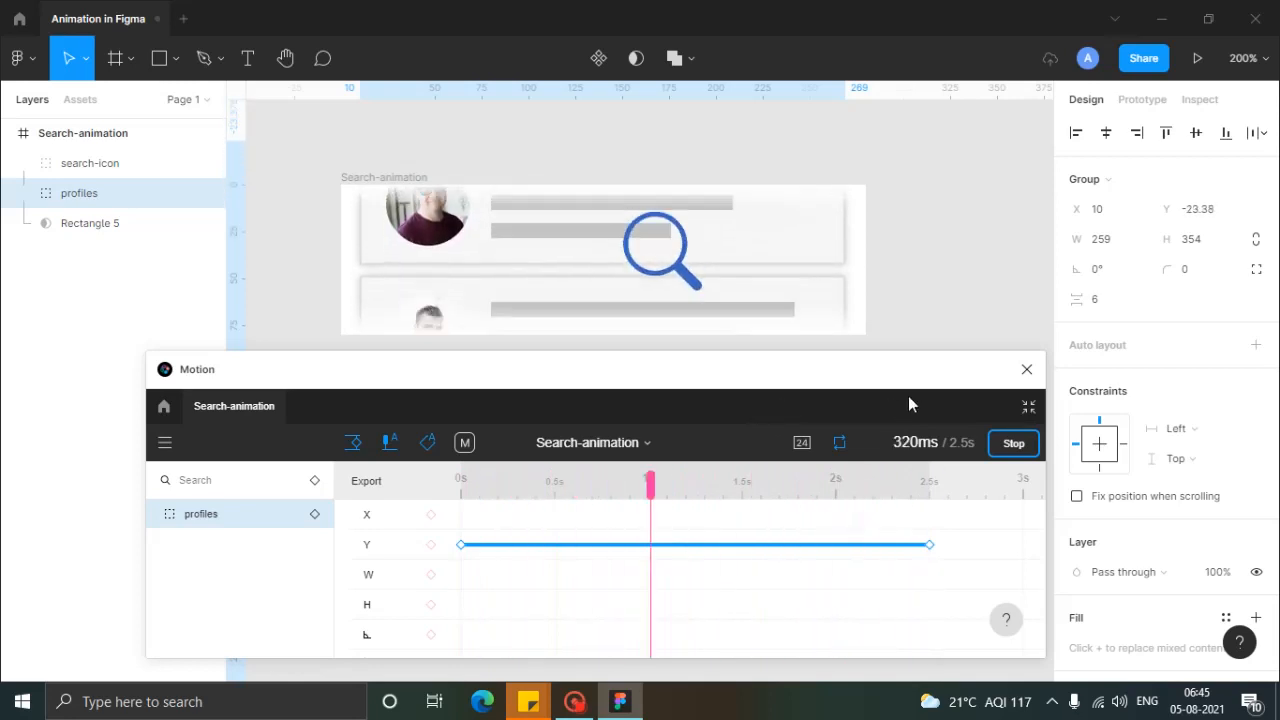
click(1014, 443)
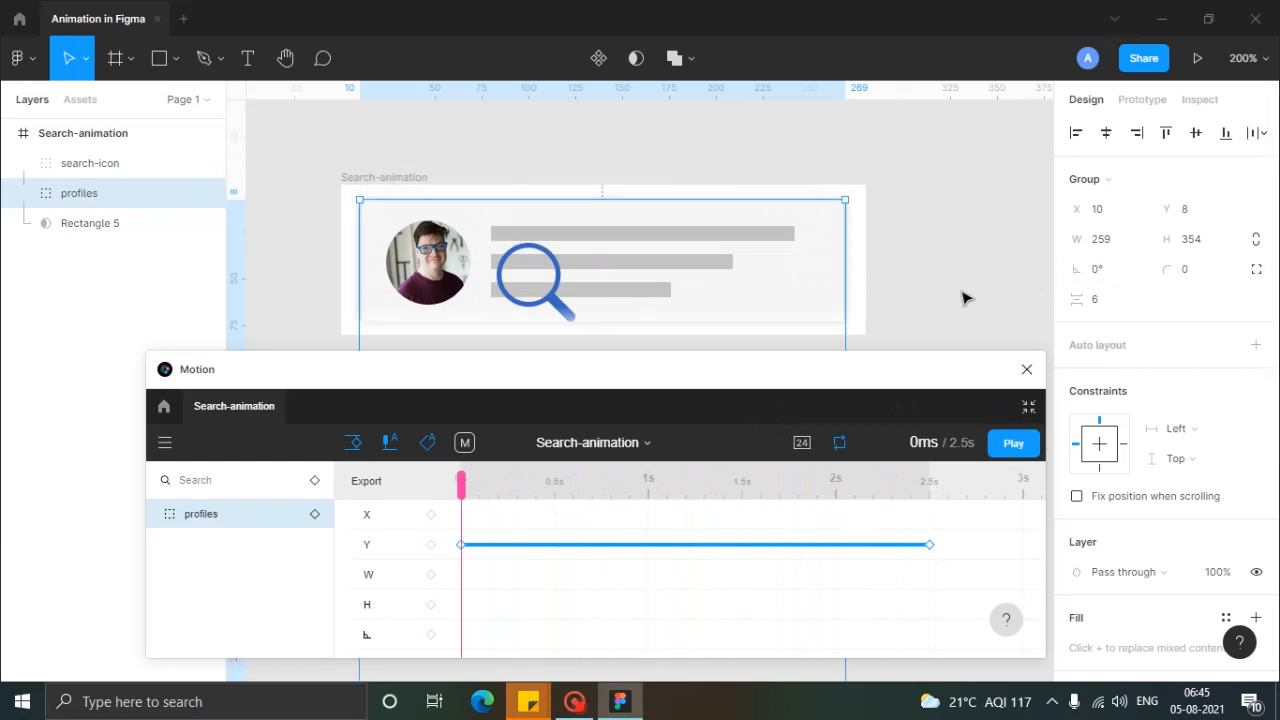
click(935, 313)
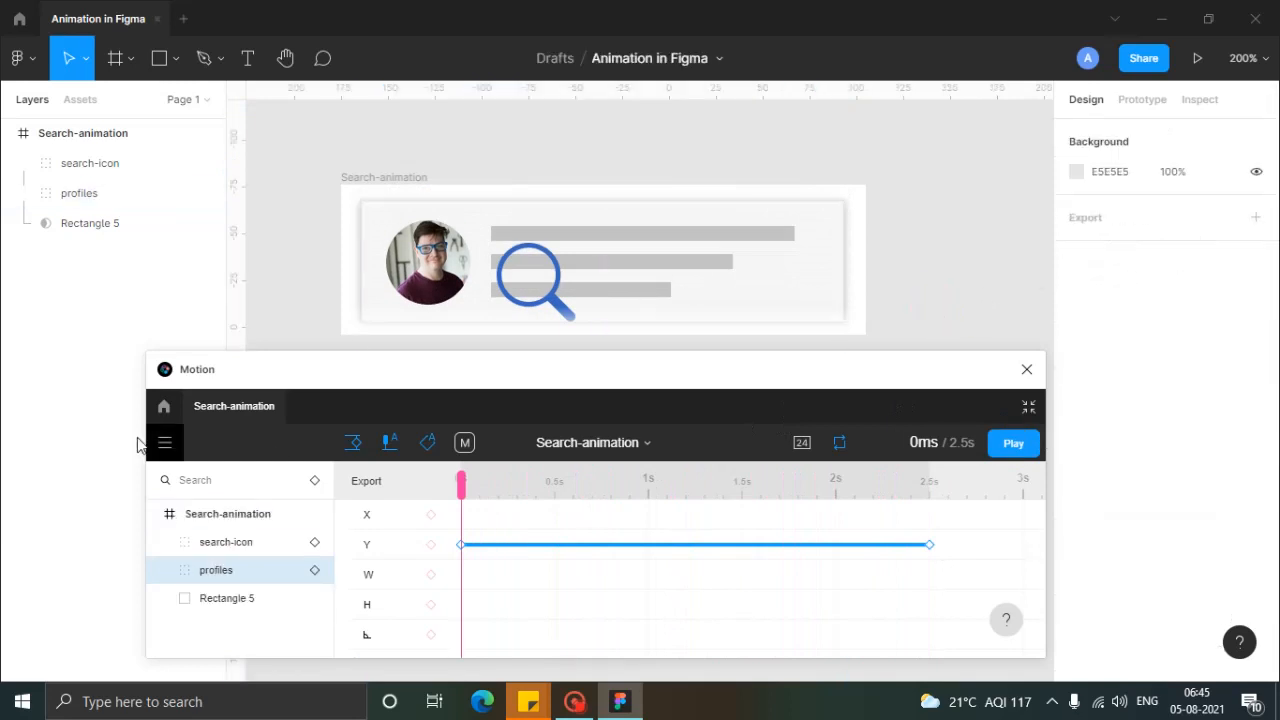
click(172, 447)
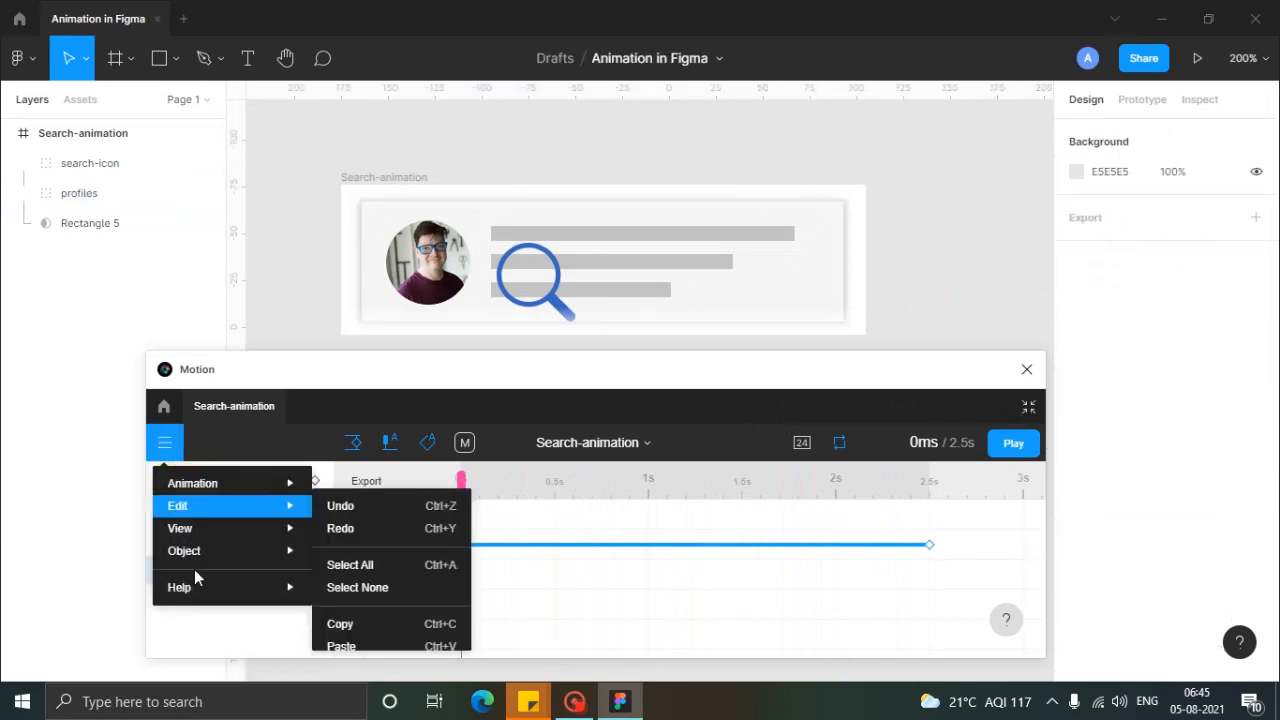
mouse_move(203, 533)
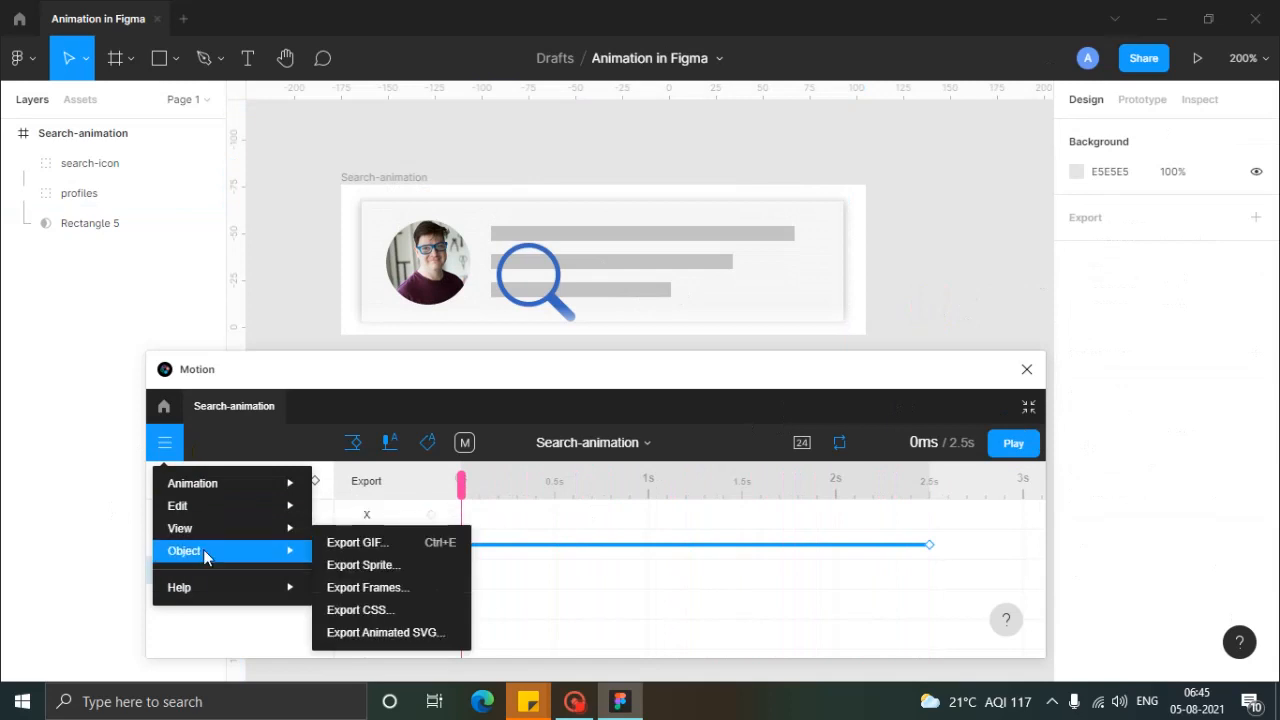
click(408, 545)
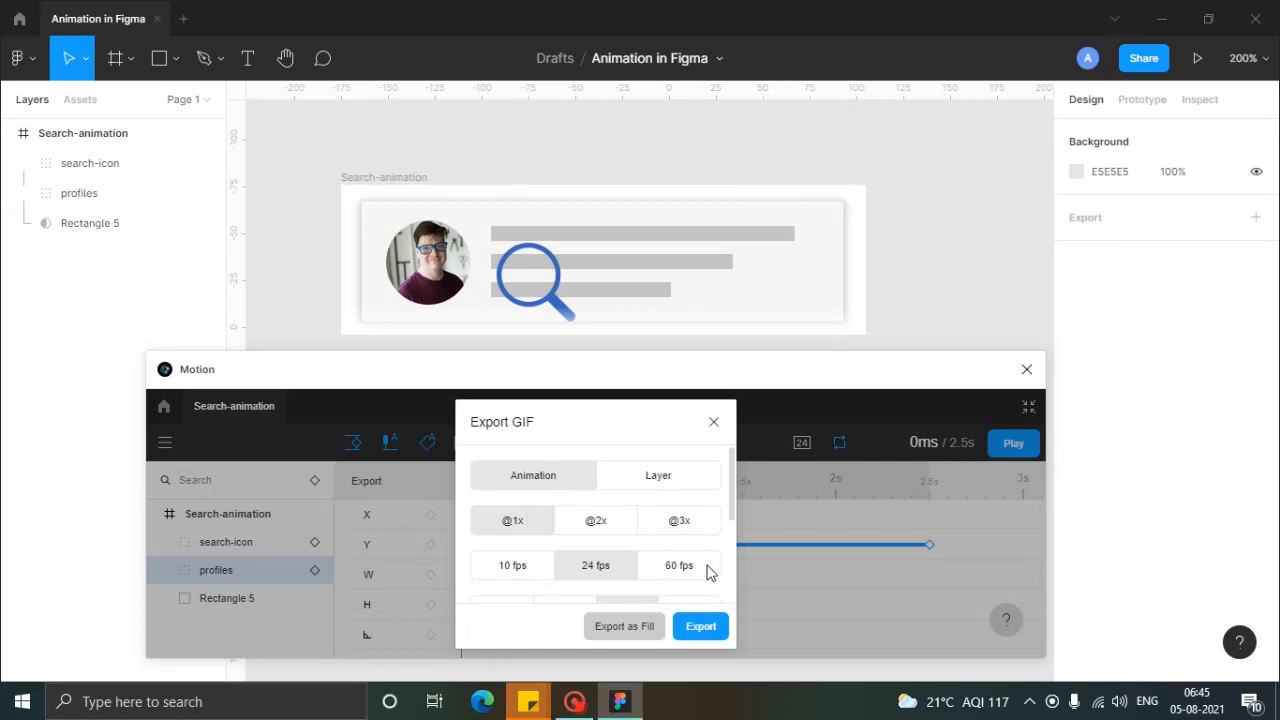
drag(731, 503, 734, 528)
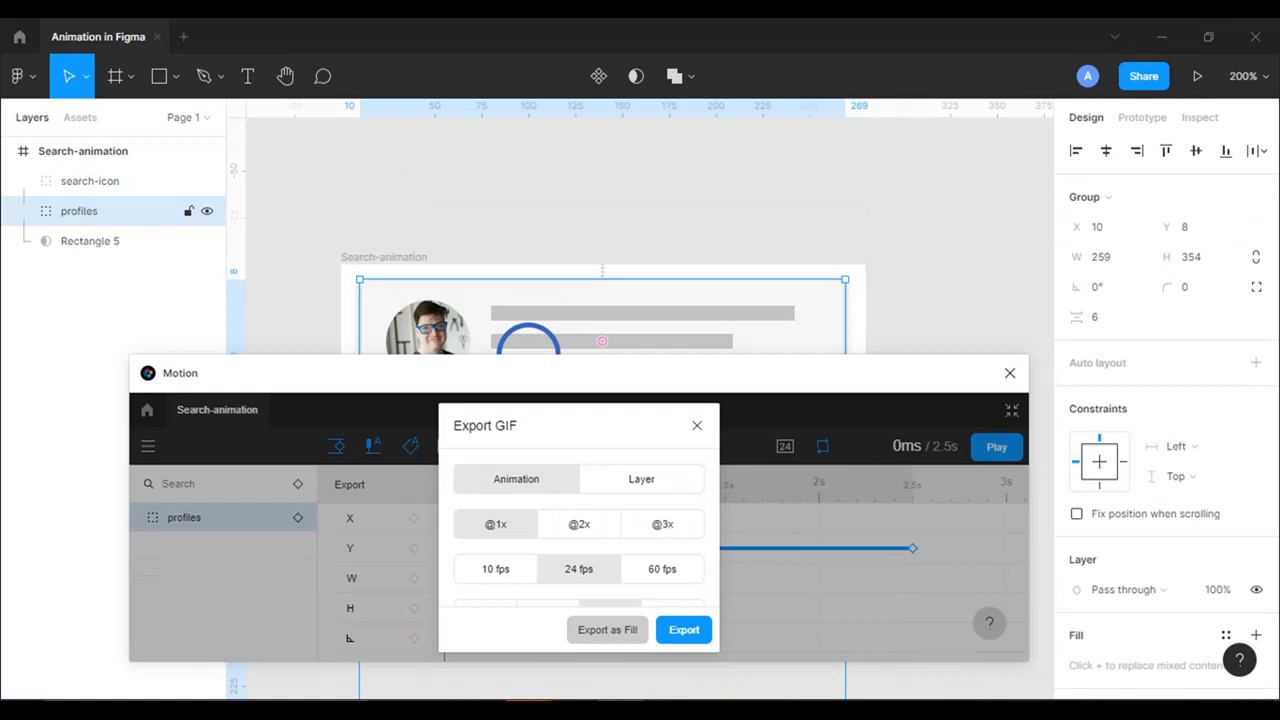
scroll(578, 540, down, 2)
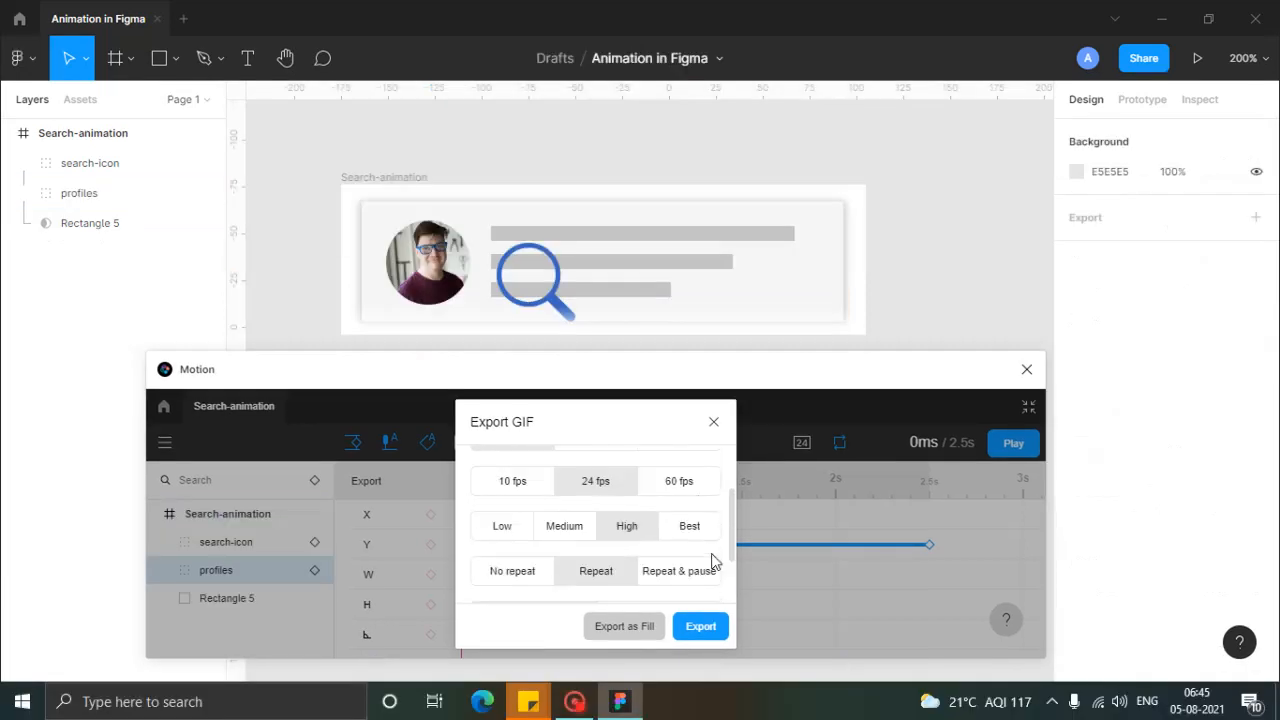
scroll(711, 554, down, 2)
triple_click(720, 590)
click(714, 600)
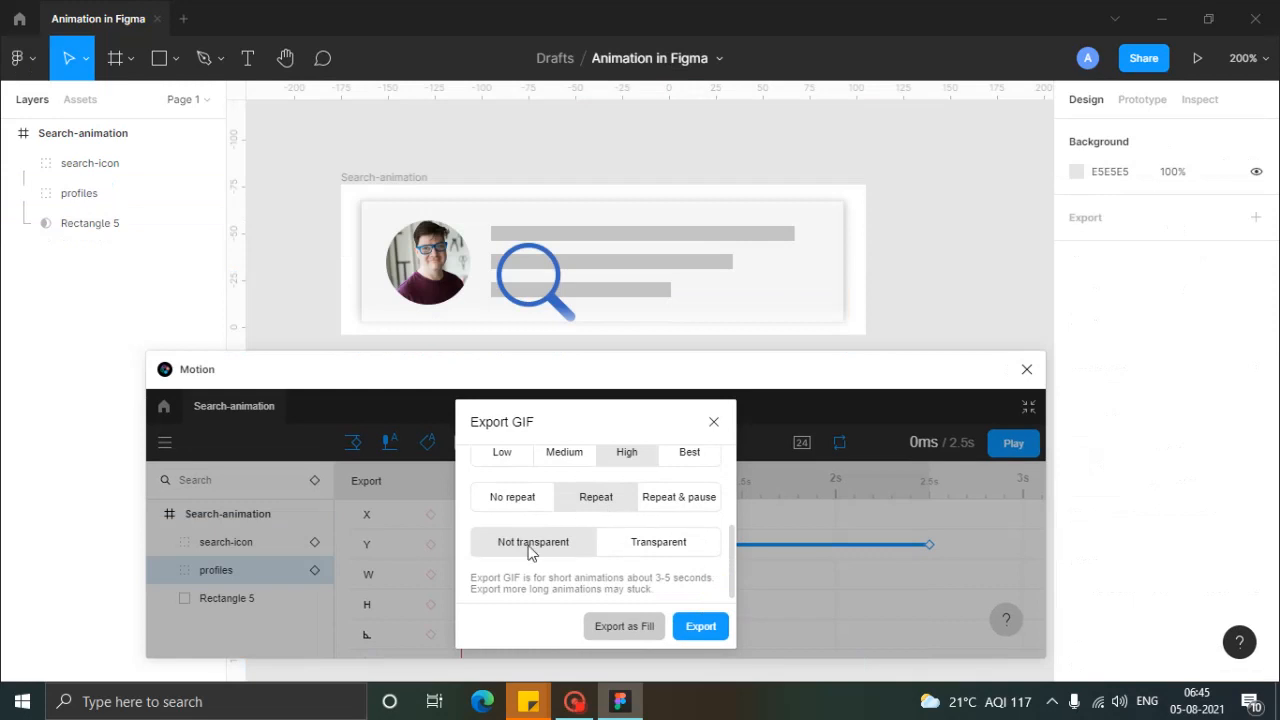
click(712, 627)
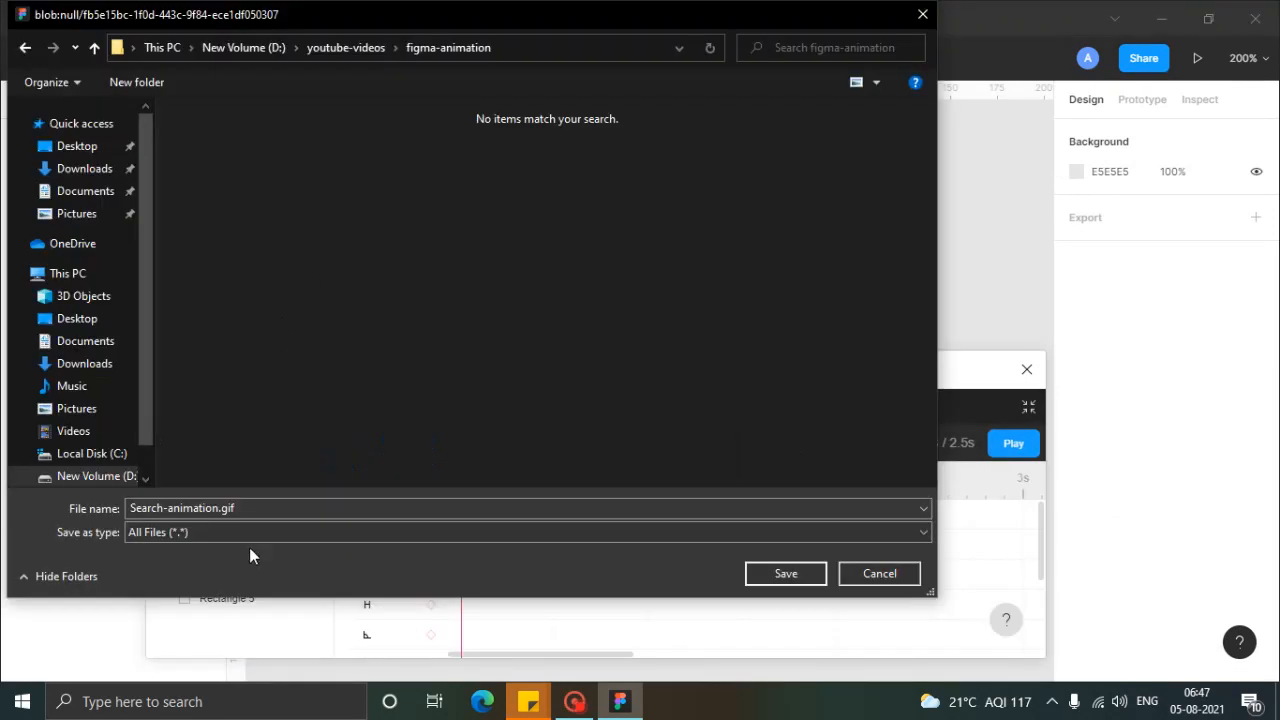
click(788, 573)
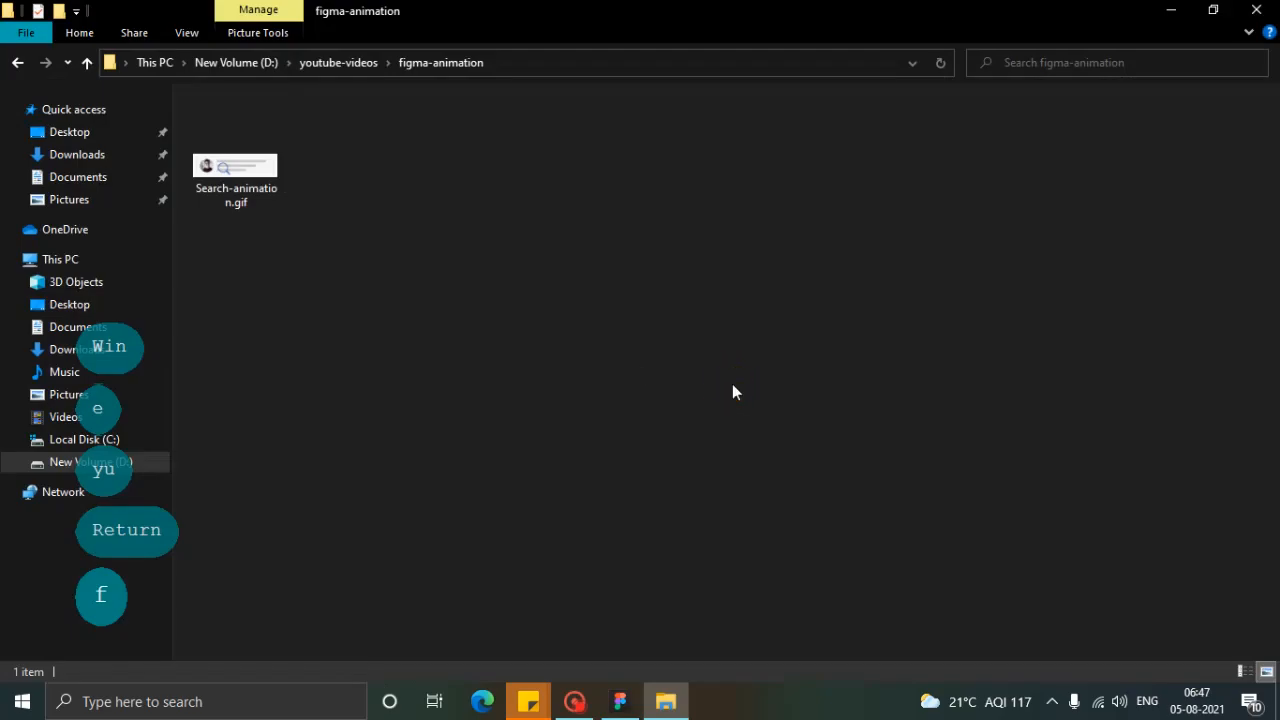
Step: Open the exported Search-animation.gif from the figma-animation folder, watch it play and close the viewer
click(629, 67)
click(643, 149)
double_click(269, 167)
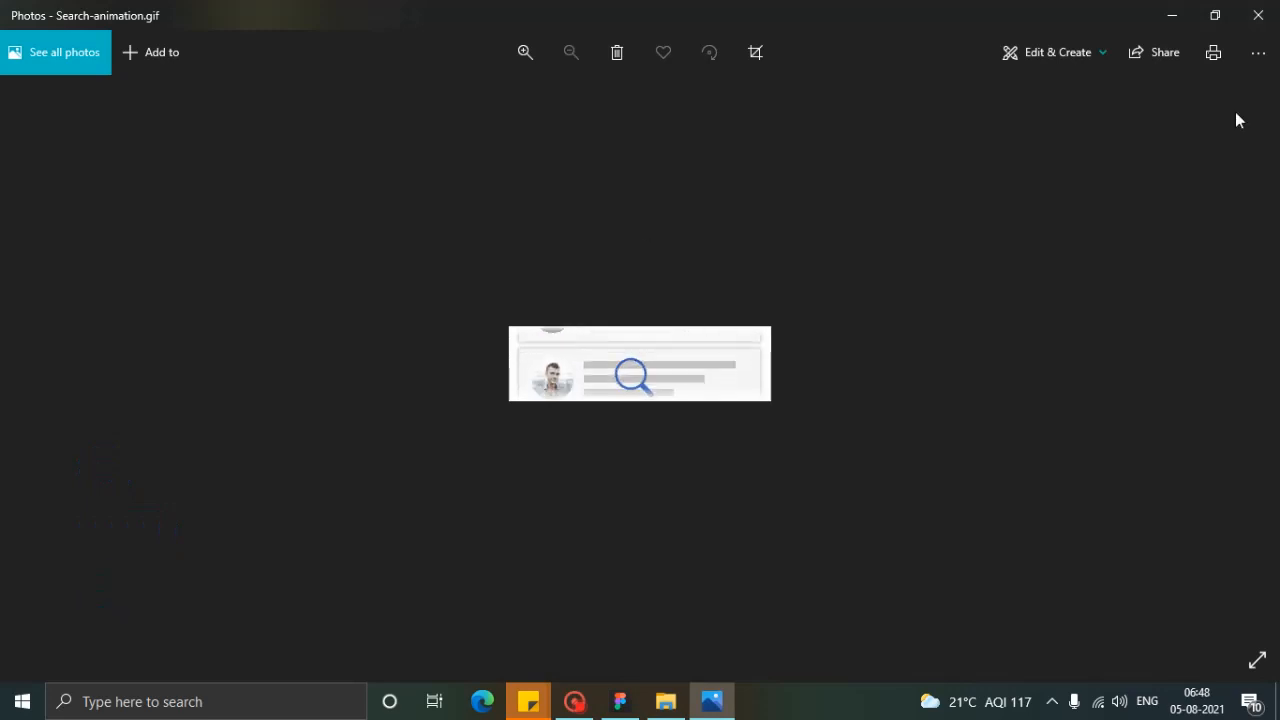
click(1257, 18)
Step: Return to Figma and bring up the Motion plugin's object export formats
click(163, 442)
mouse_move(200, 551)
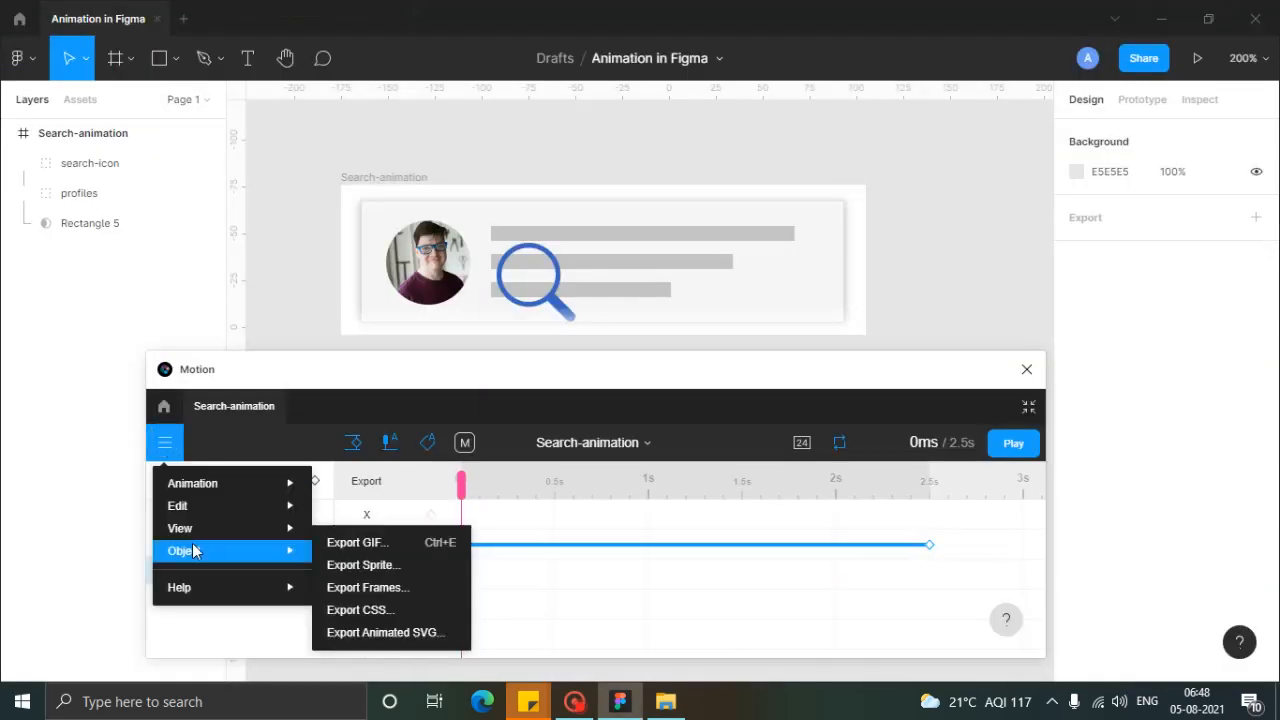